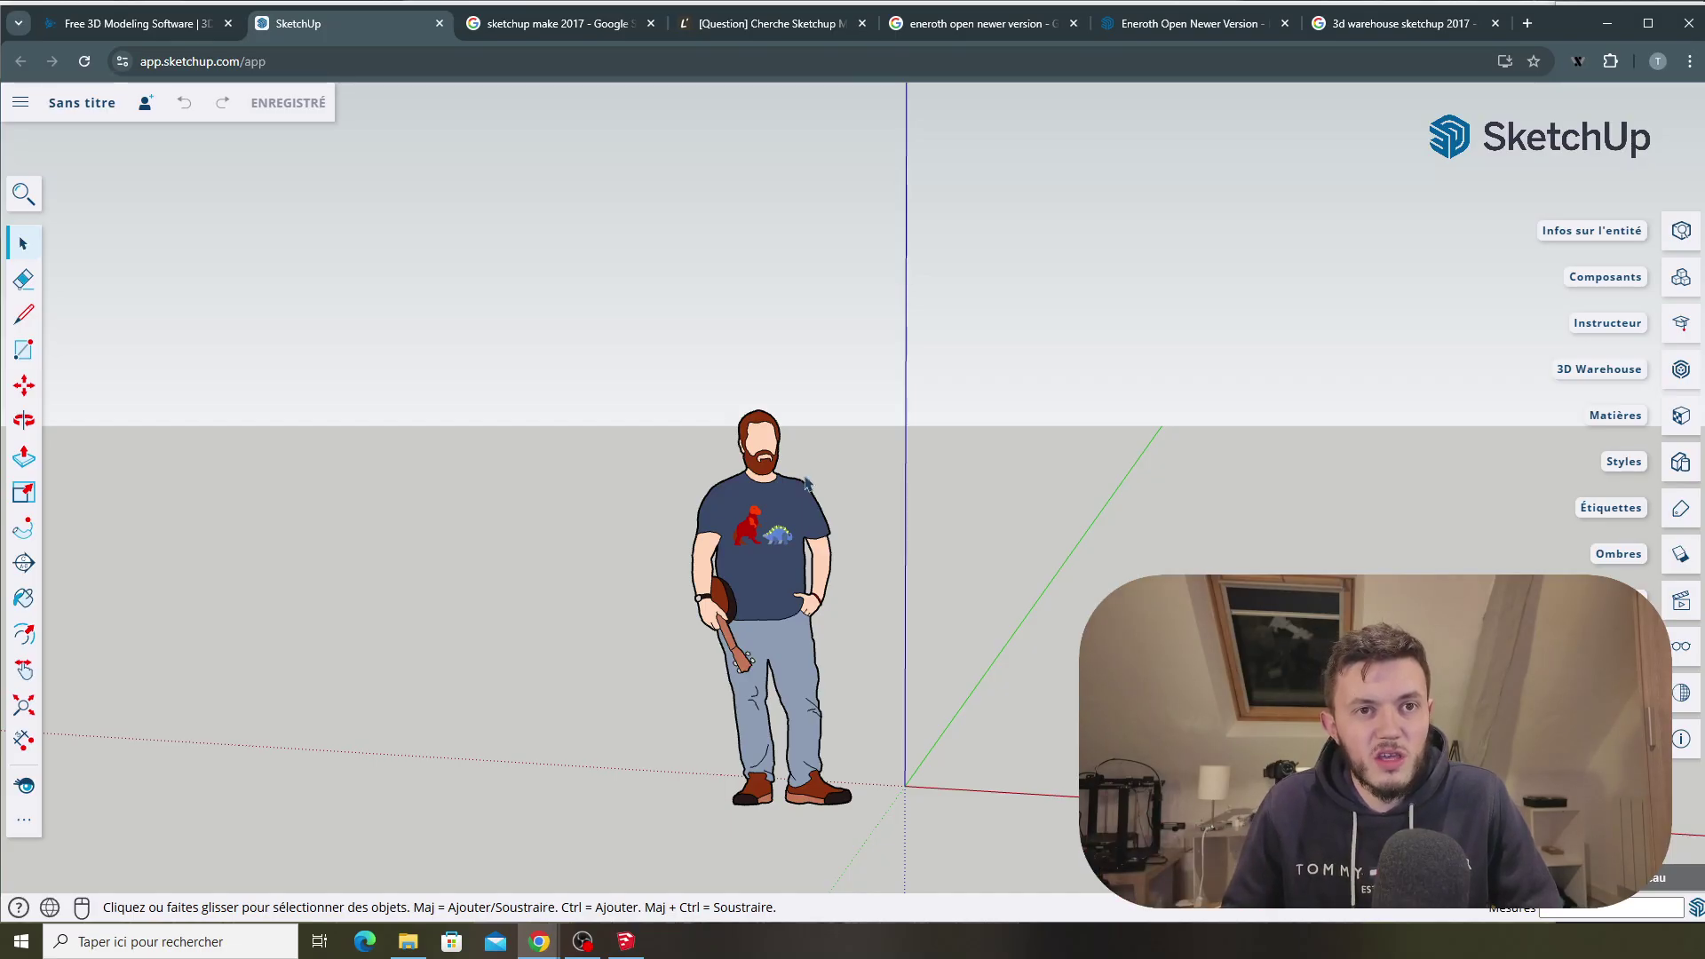
scroll(774, 451, "down", 1)
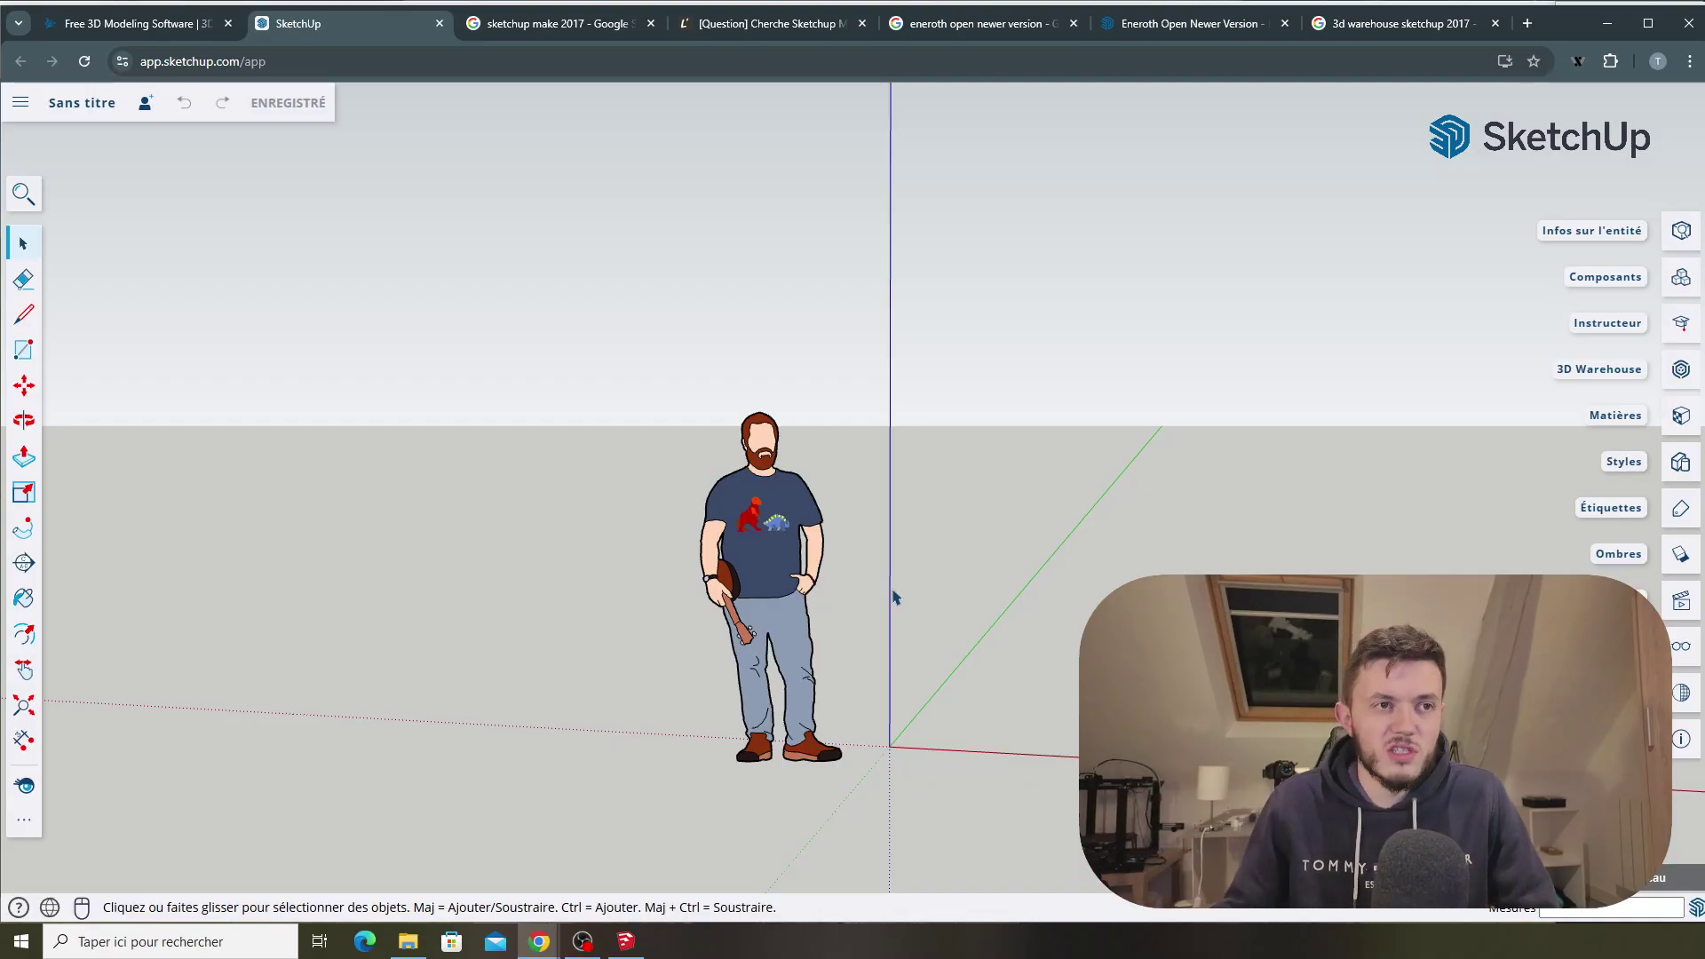
middle_click_drag(786, 546, 947, 560)
scroll(772, 590, "up", 2)
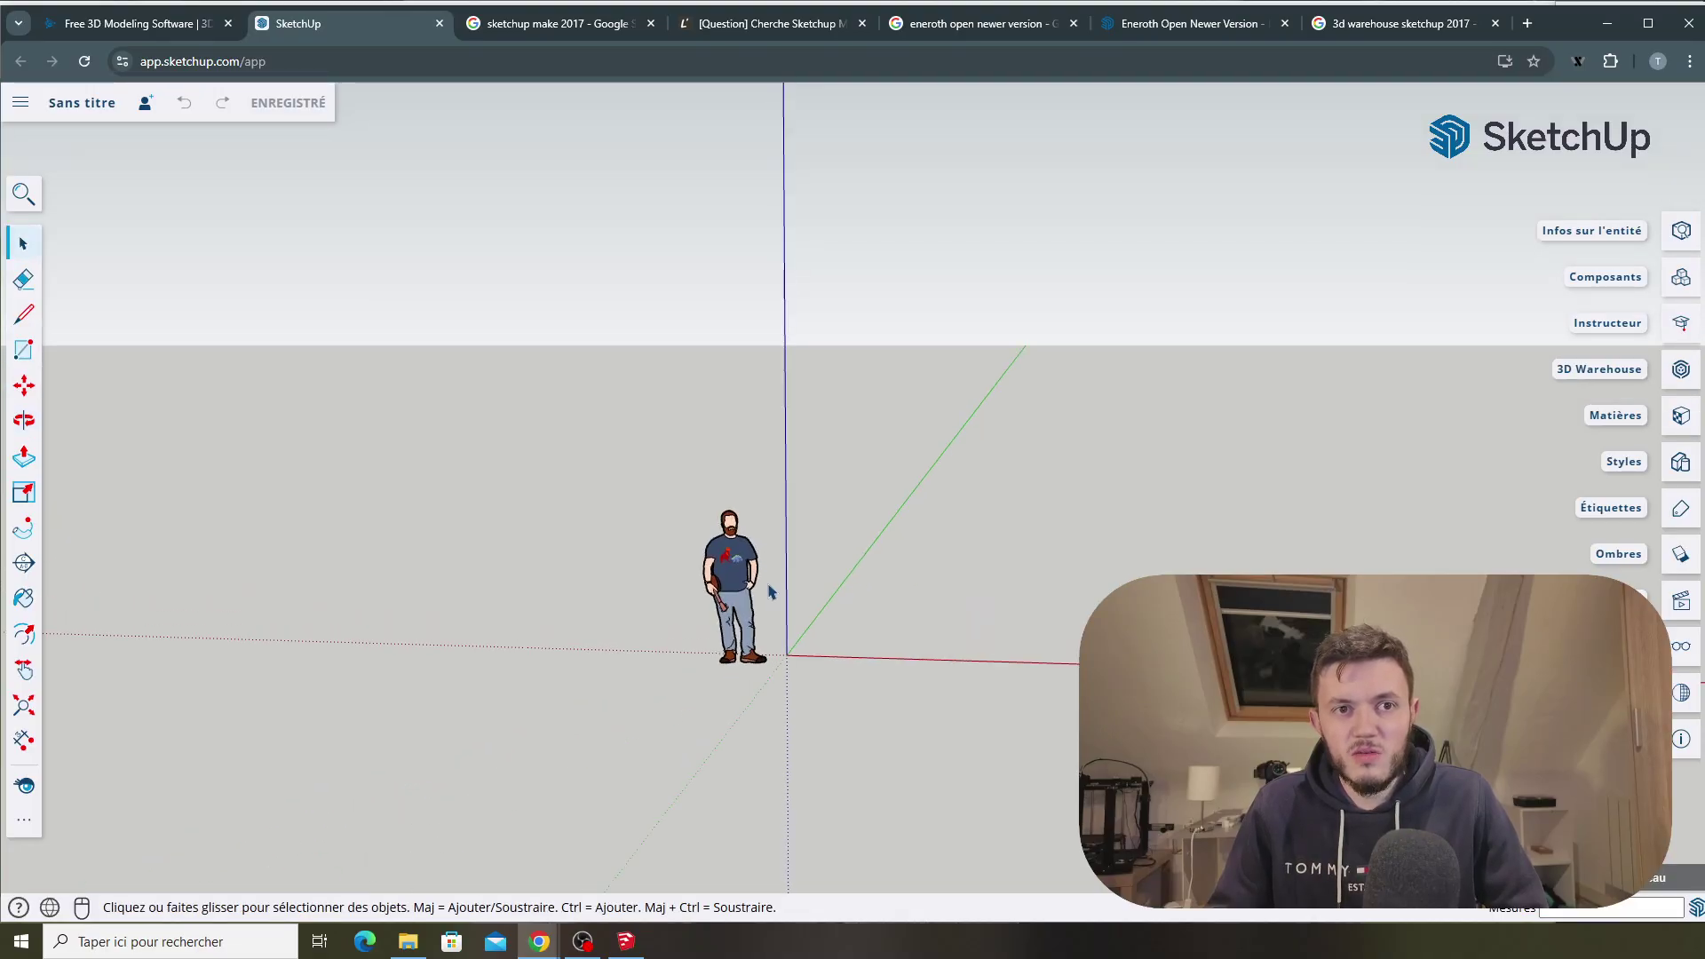
scroll(818, 628, "up", 1)
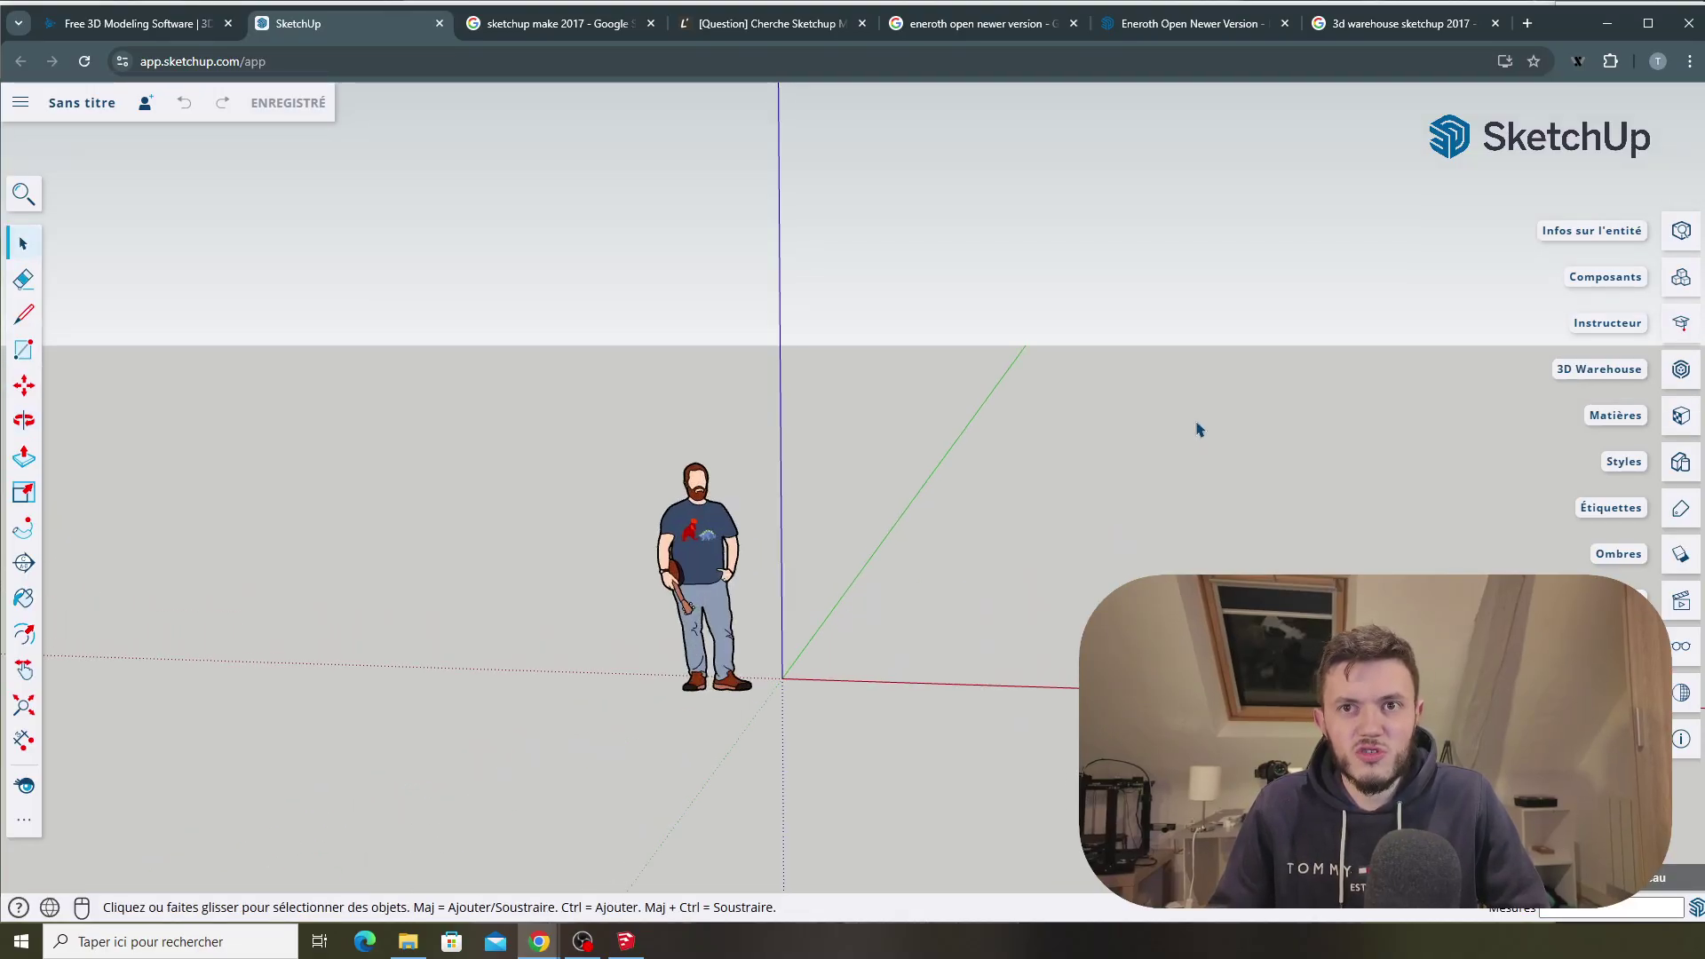
left_click(1681, 415)
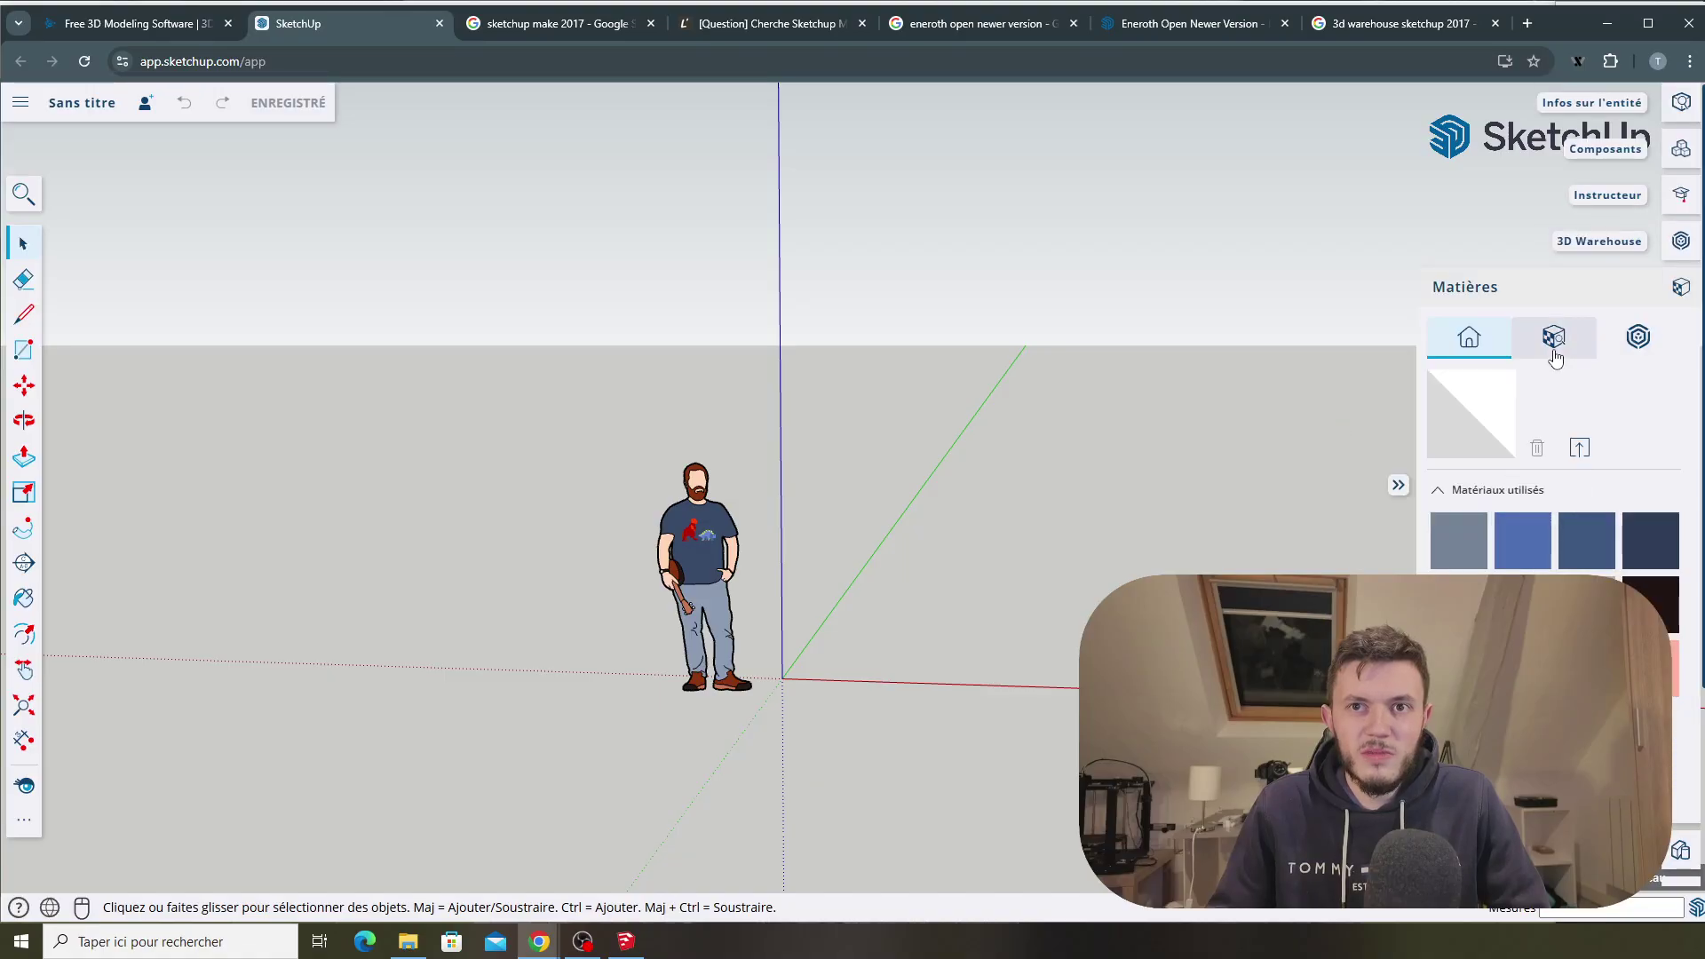
left_click(1681, 286)
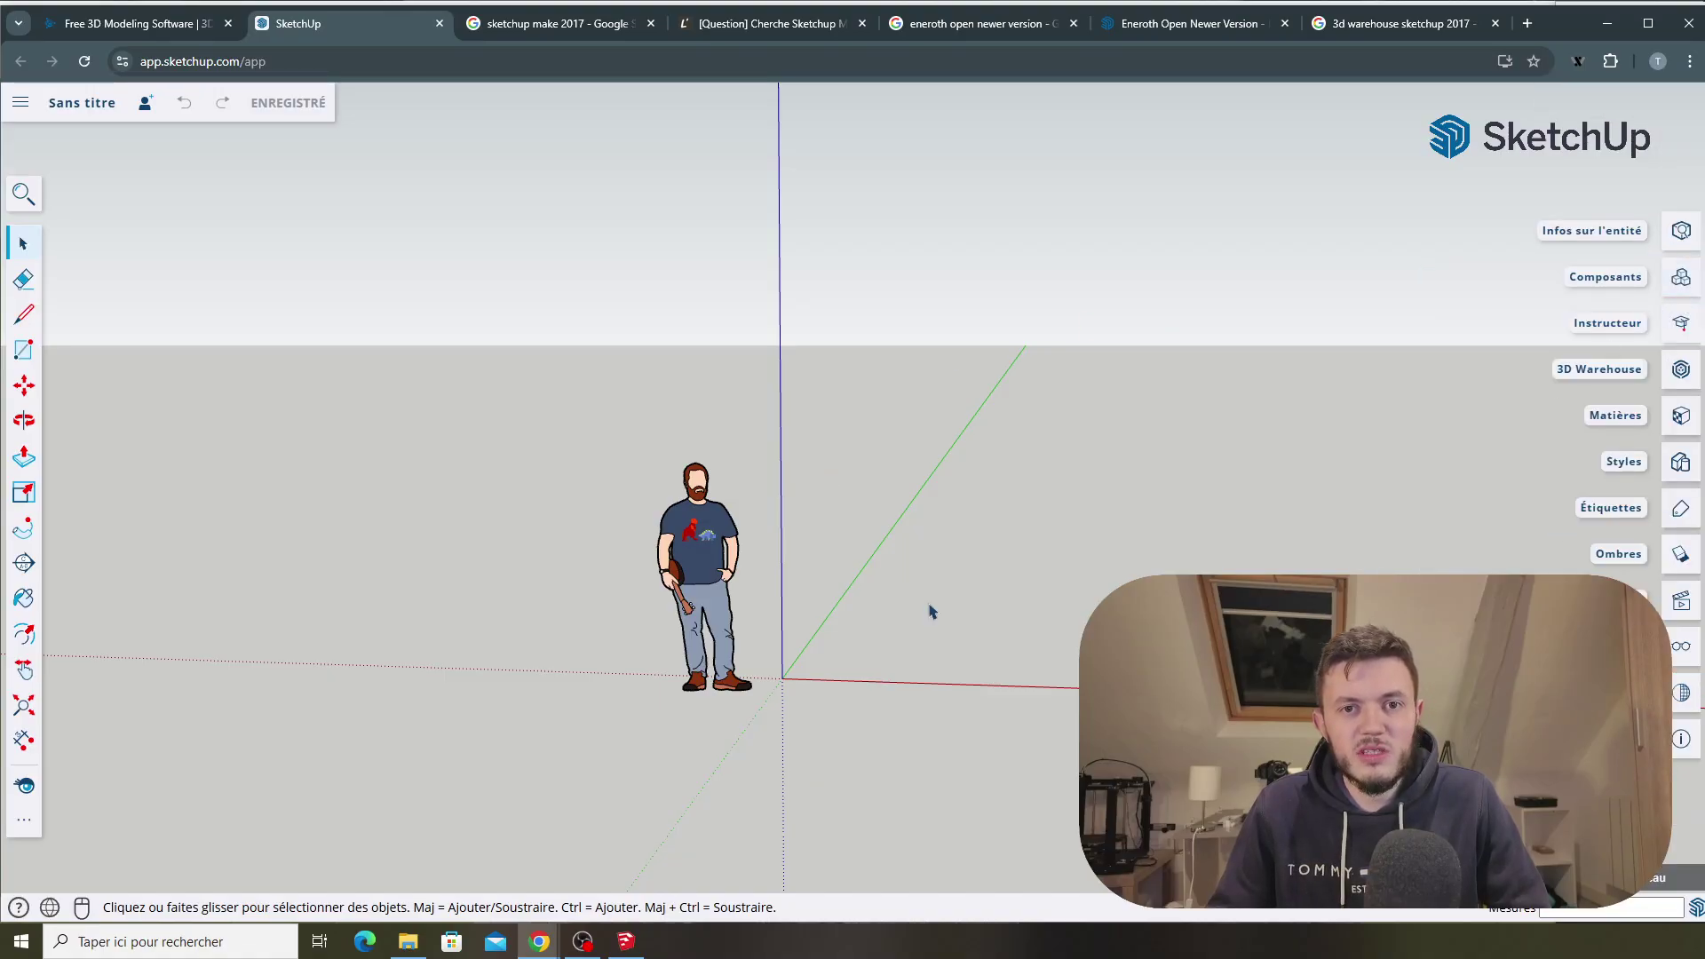
middle_click_drag(588, 590, 1069, 532)
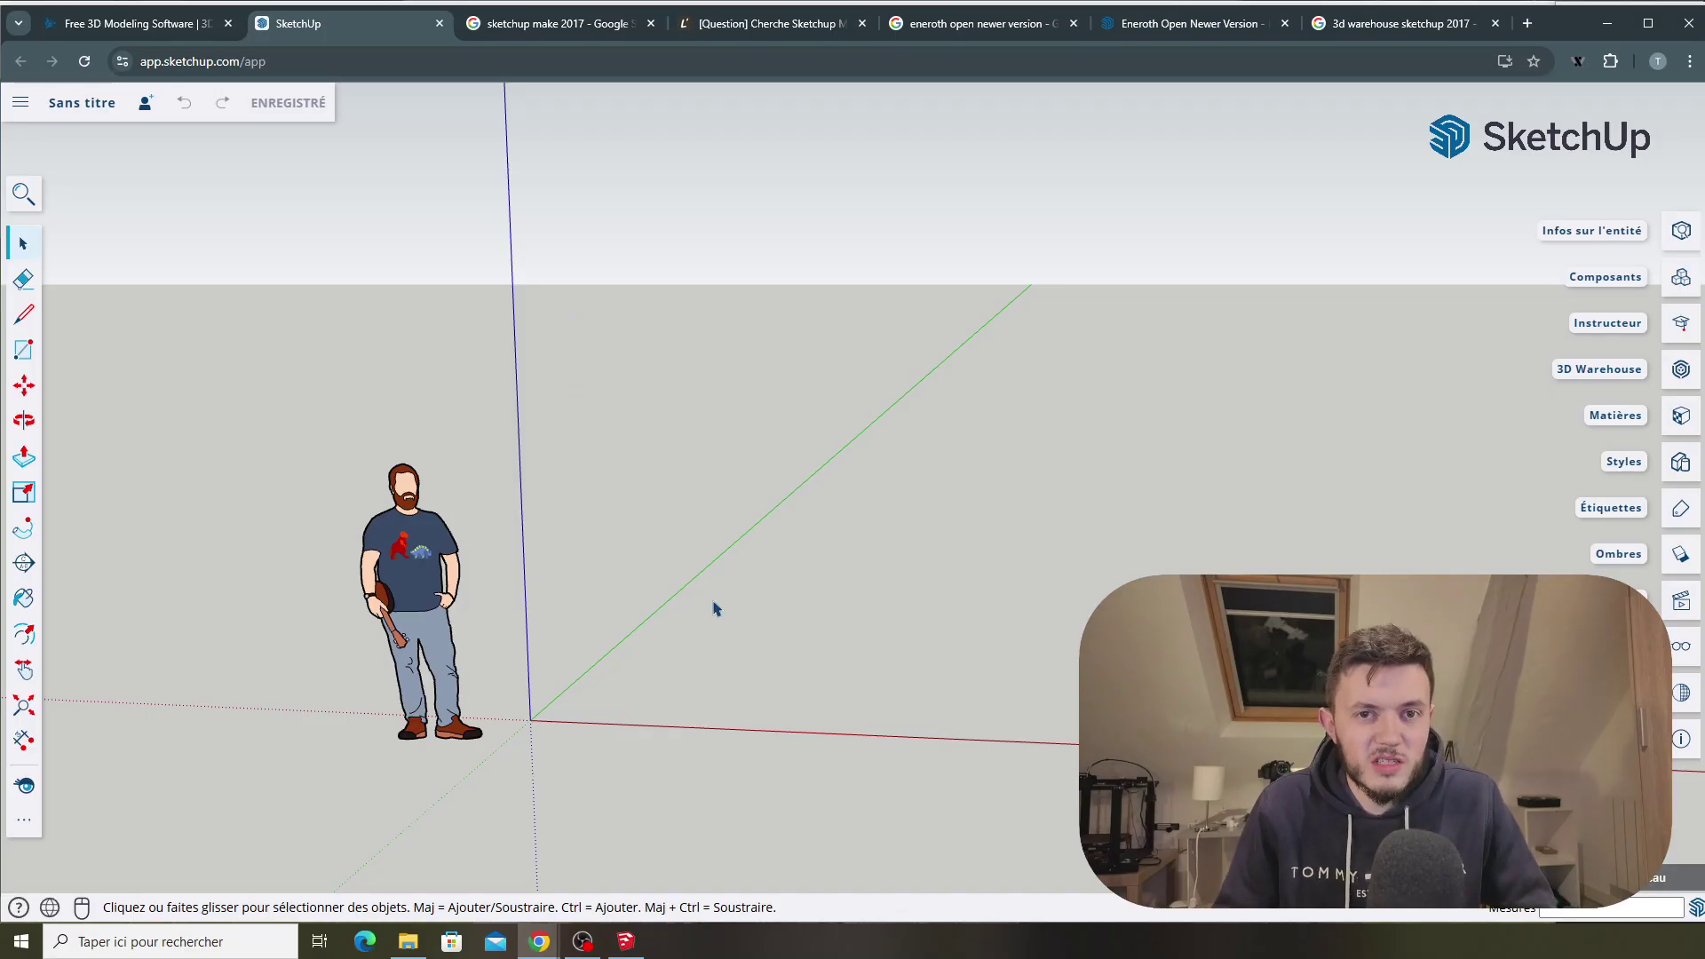
scroll(296, 581, "down", 1)
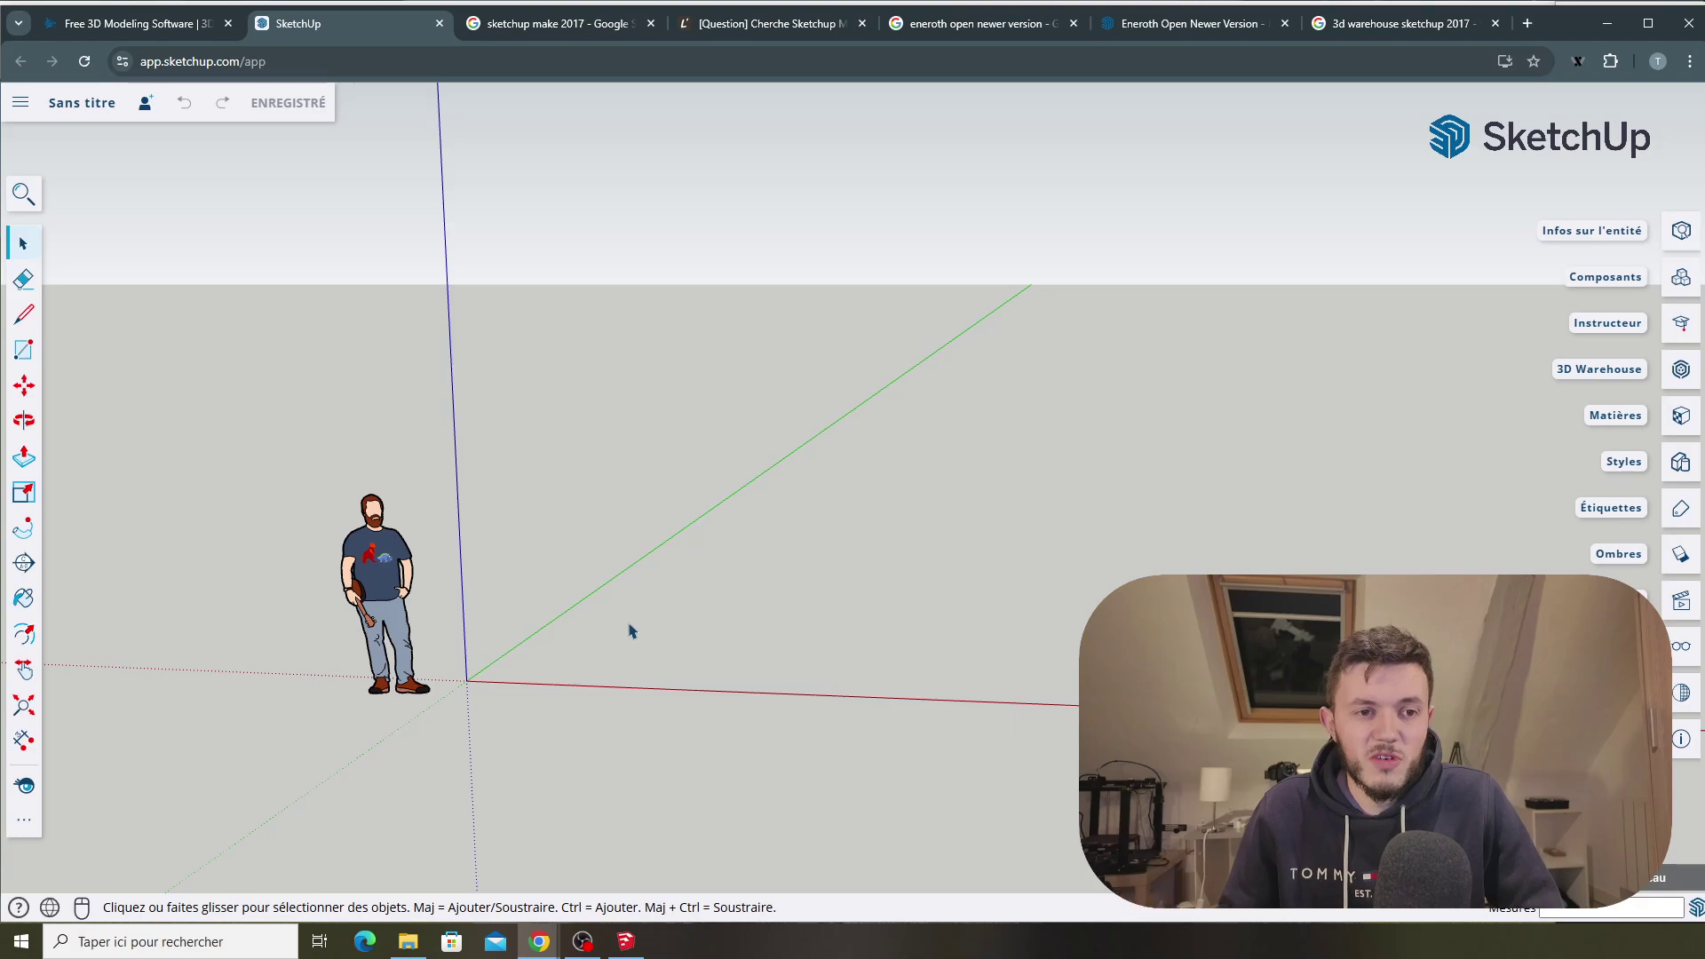
left_click(630, 946)
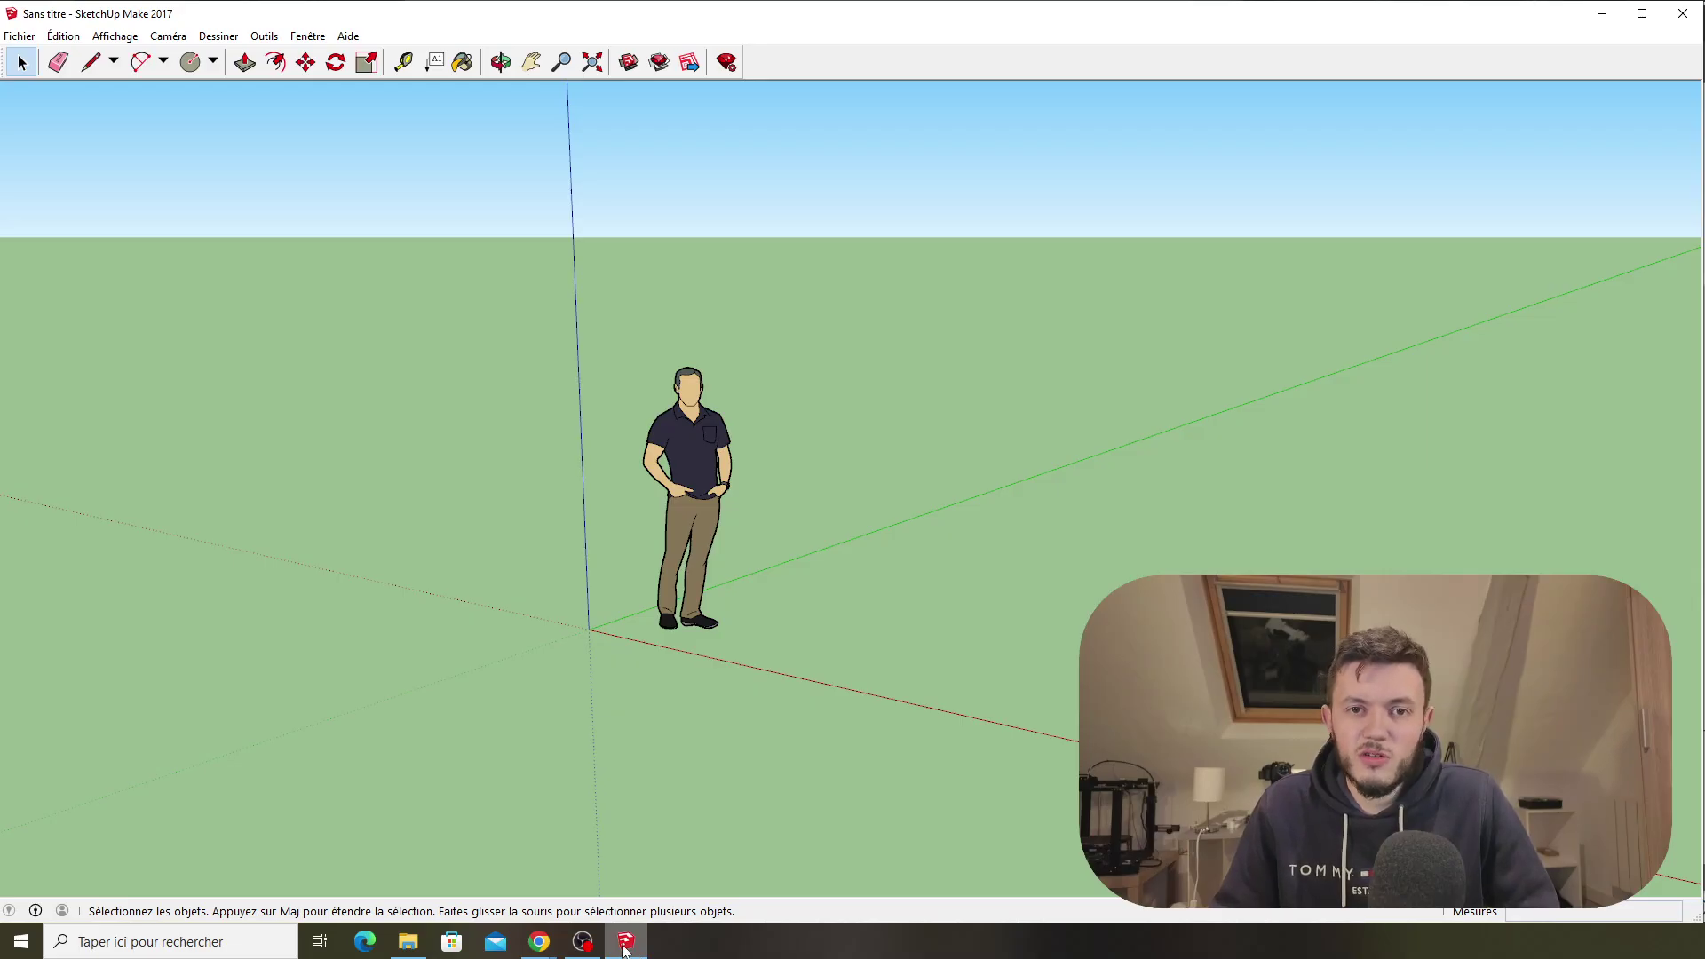
left_click(626, 943)
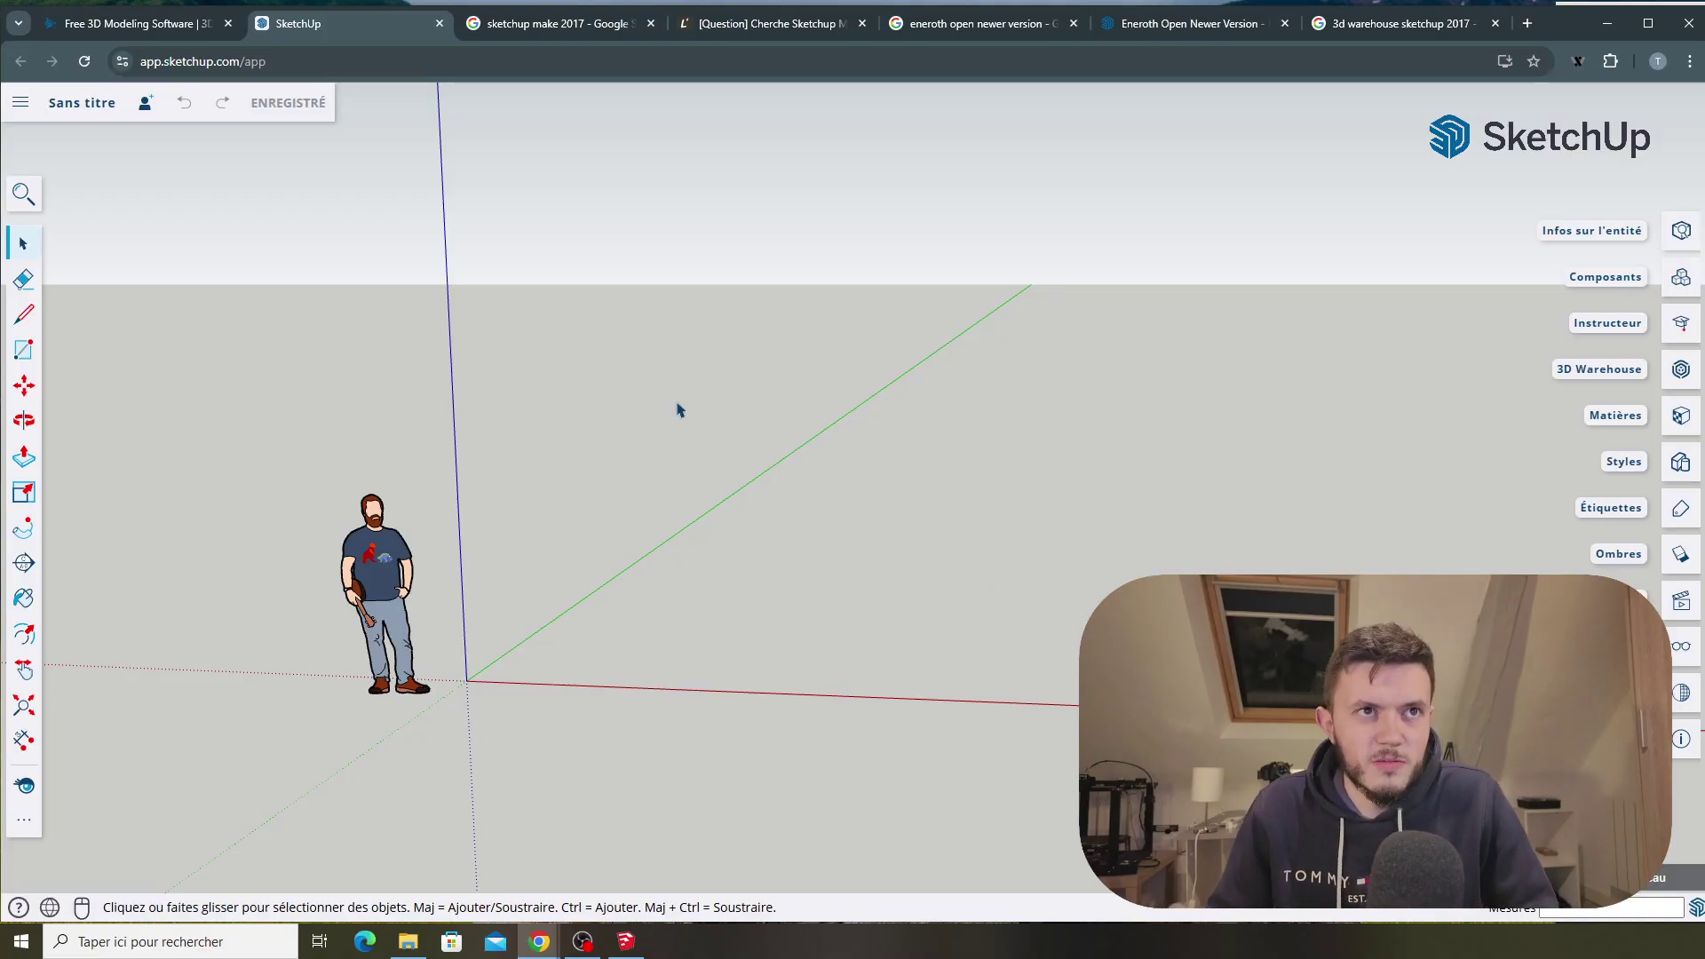
Step: Download the French Windows installer of SketchUp Make 2017 through the iCloud link in the L'Air du Bois question thread
mouse_move(545, 28)
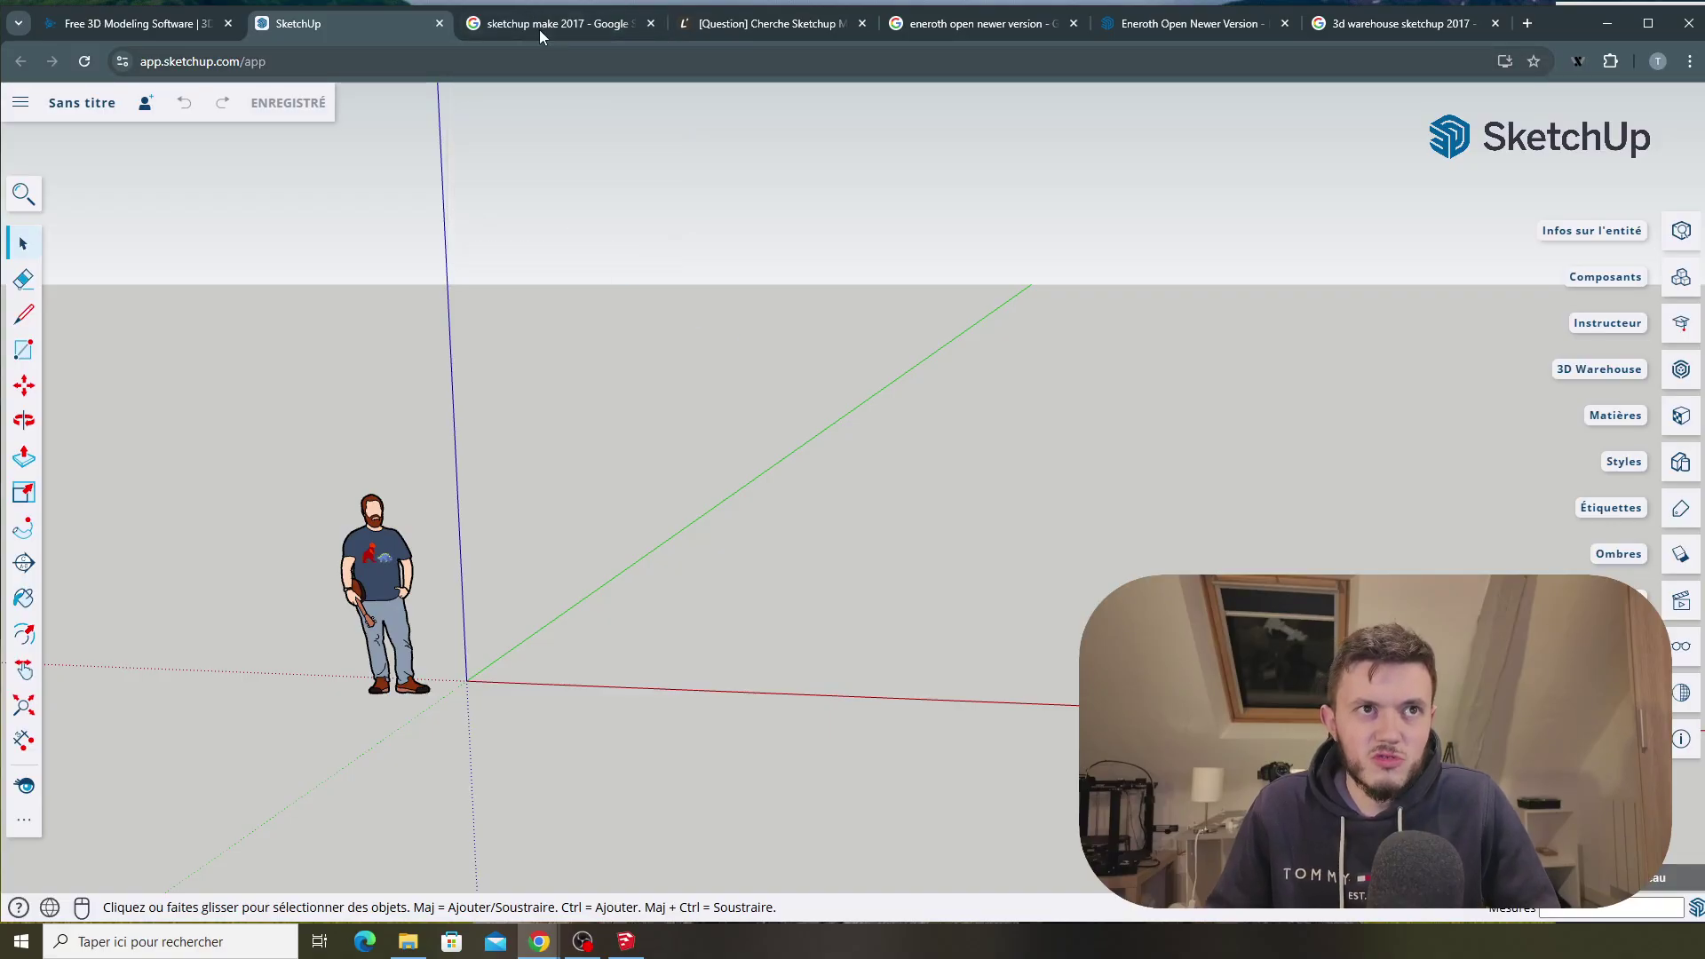
left_click(544, 27)
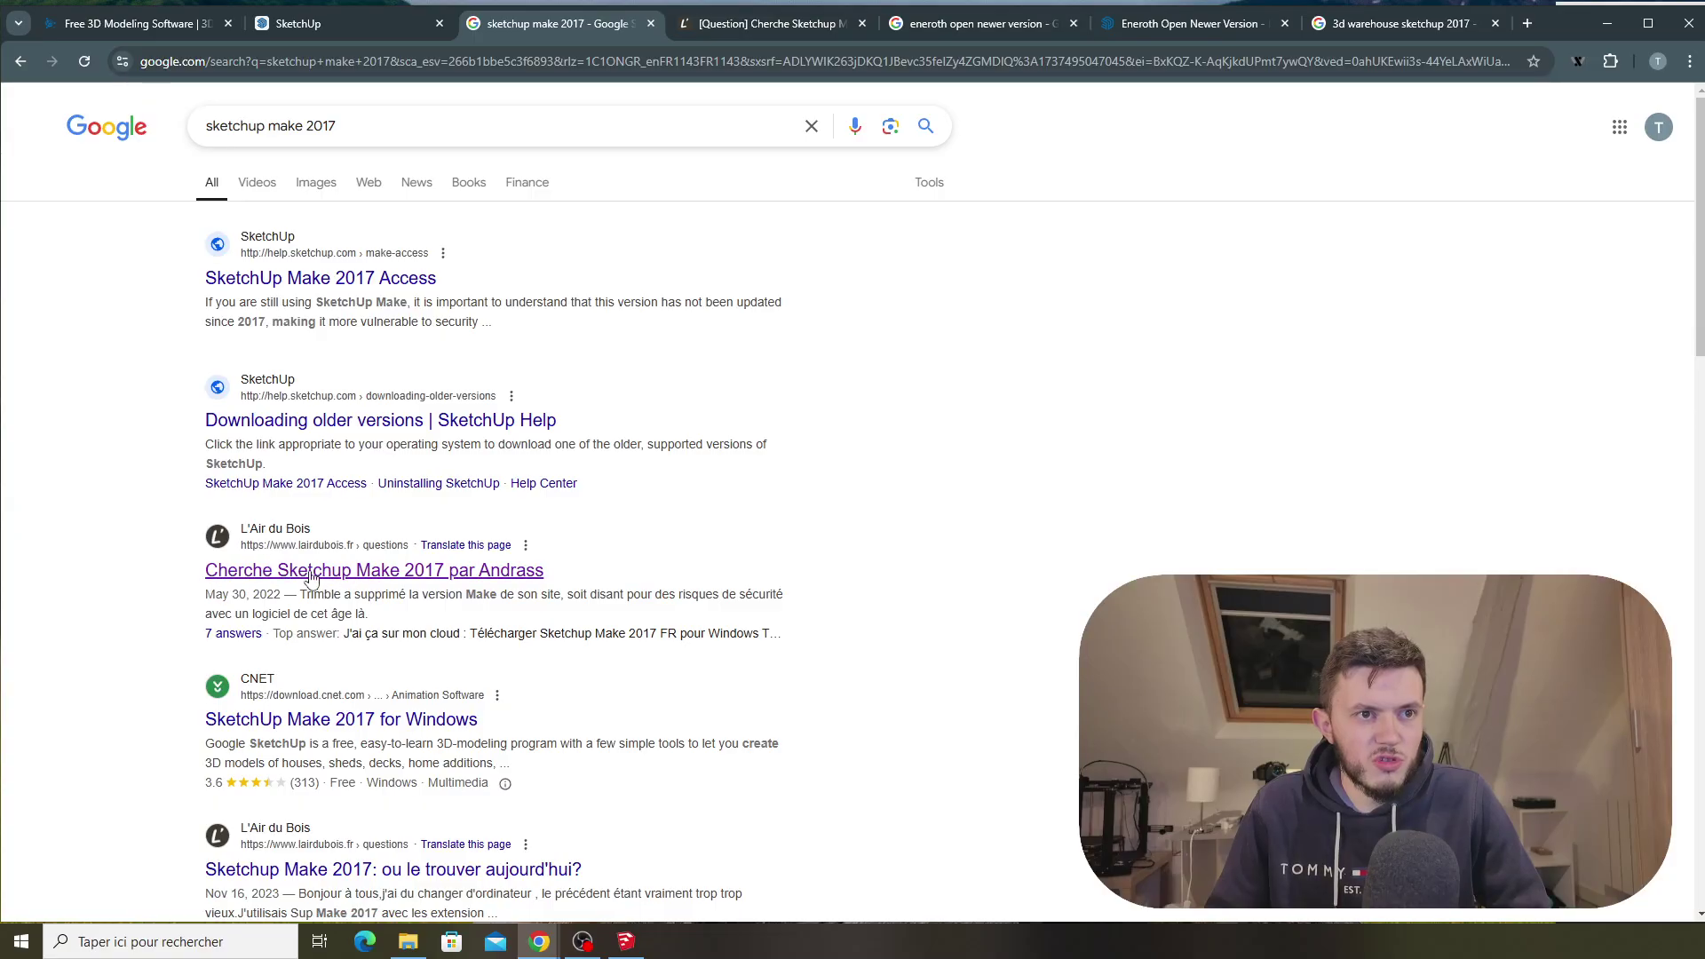
left_click(753, 24)
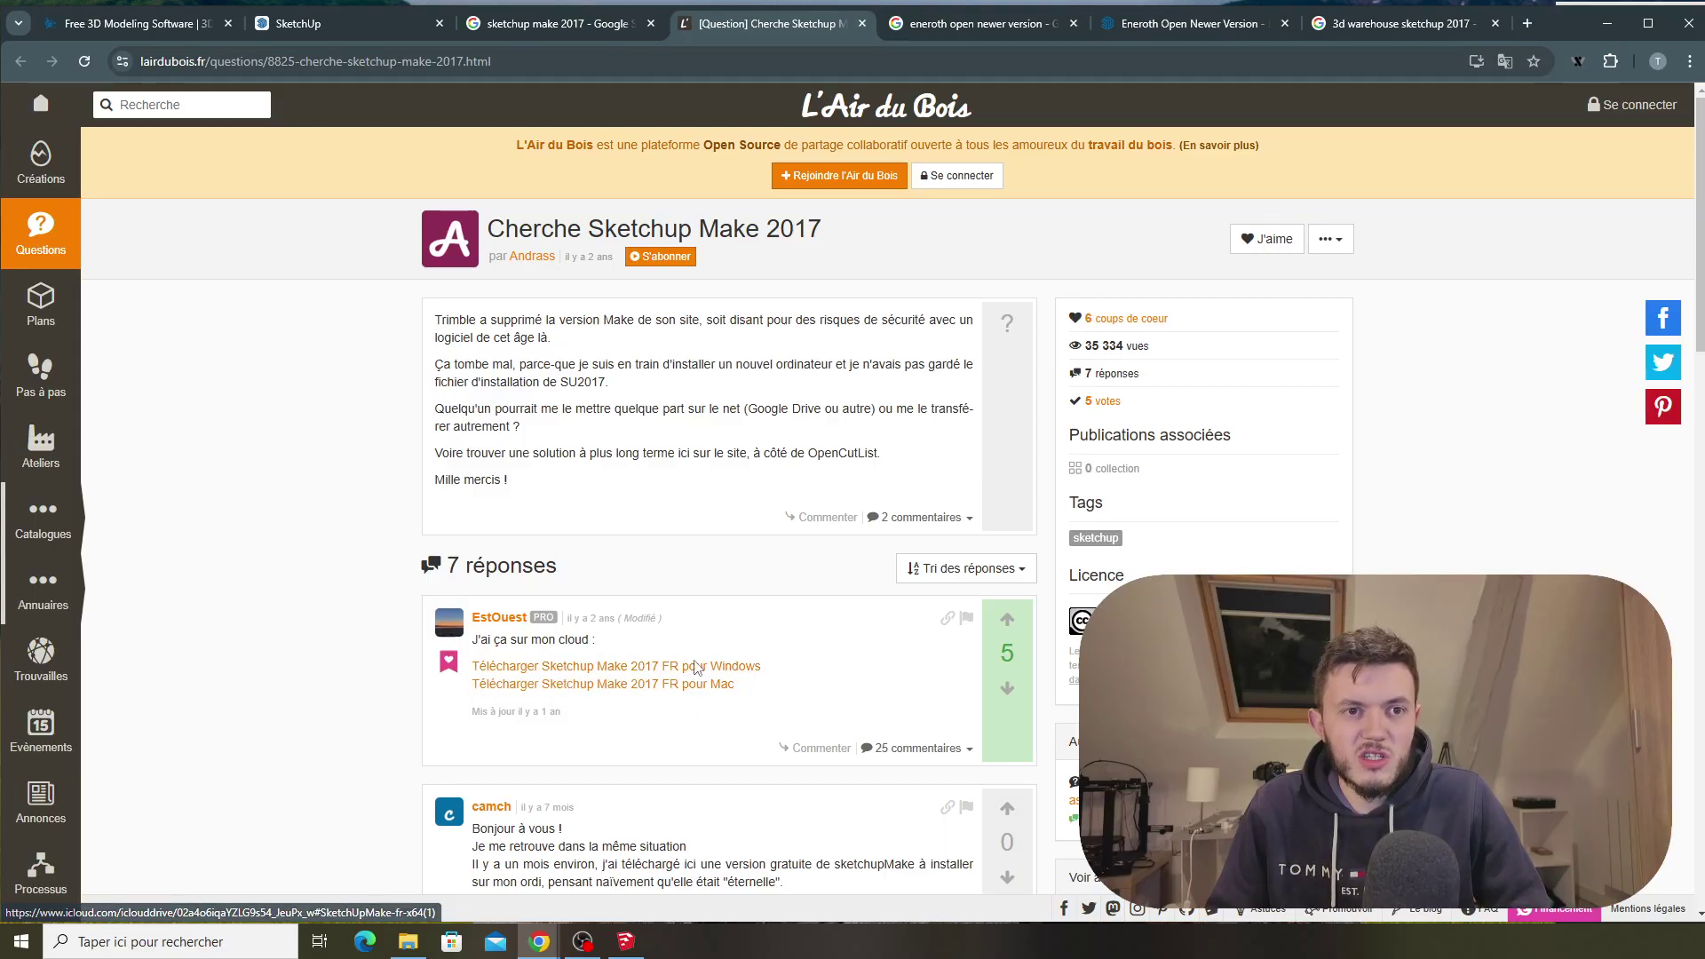
left_click(641, 668)
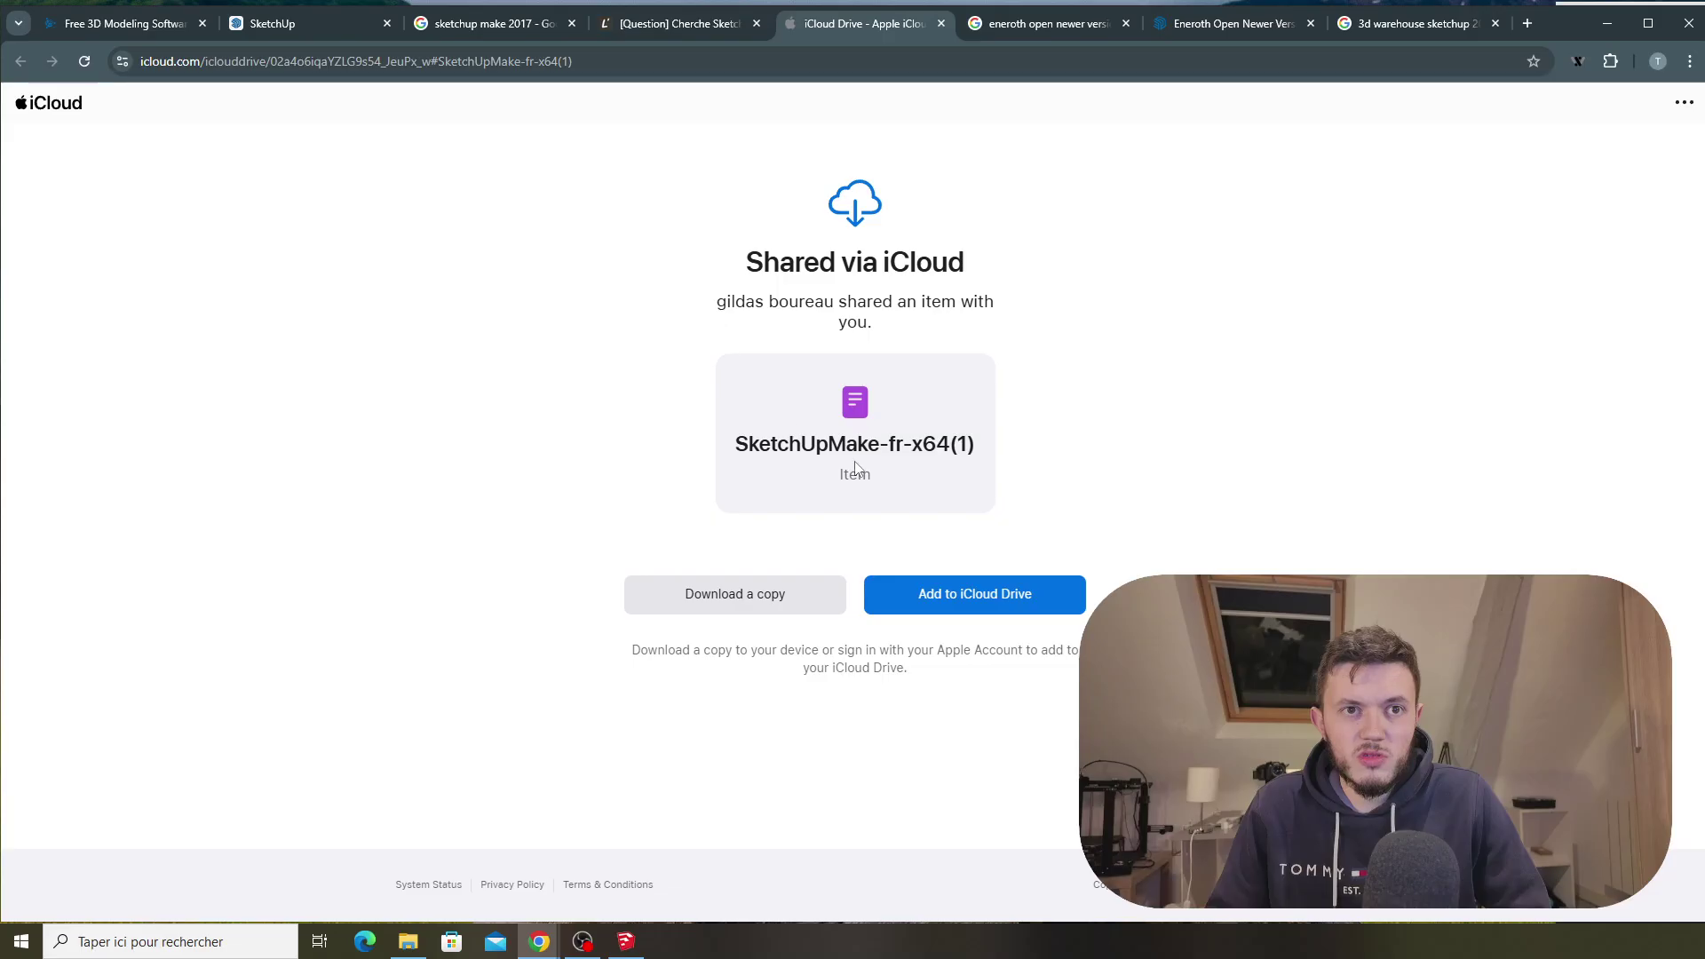
left_click(747, 604)
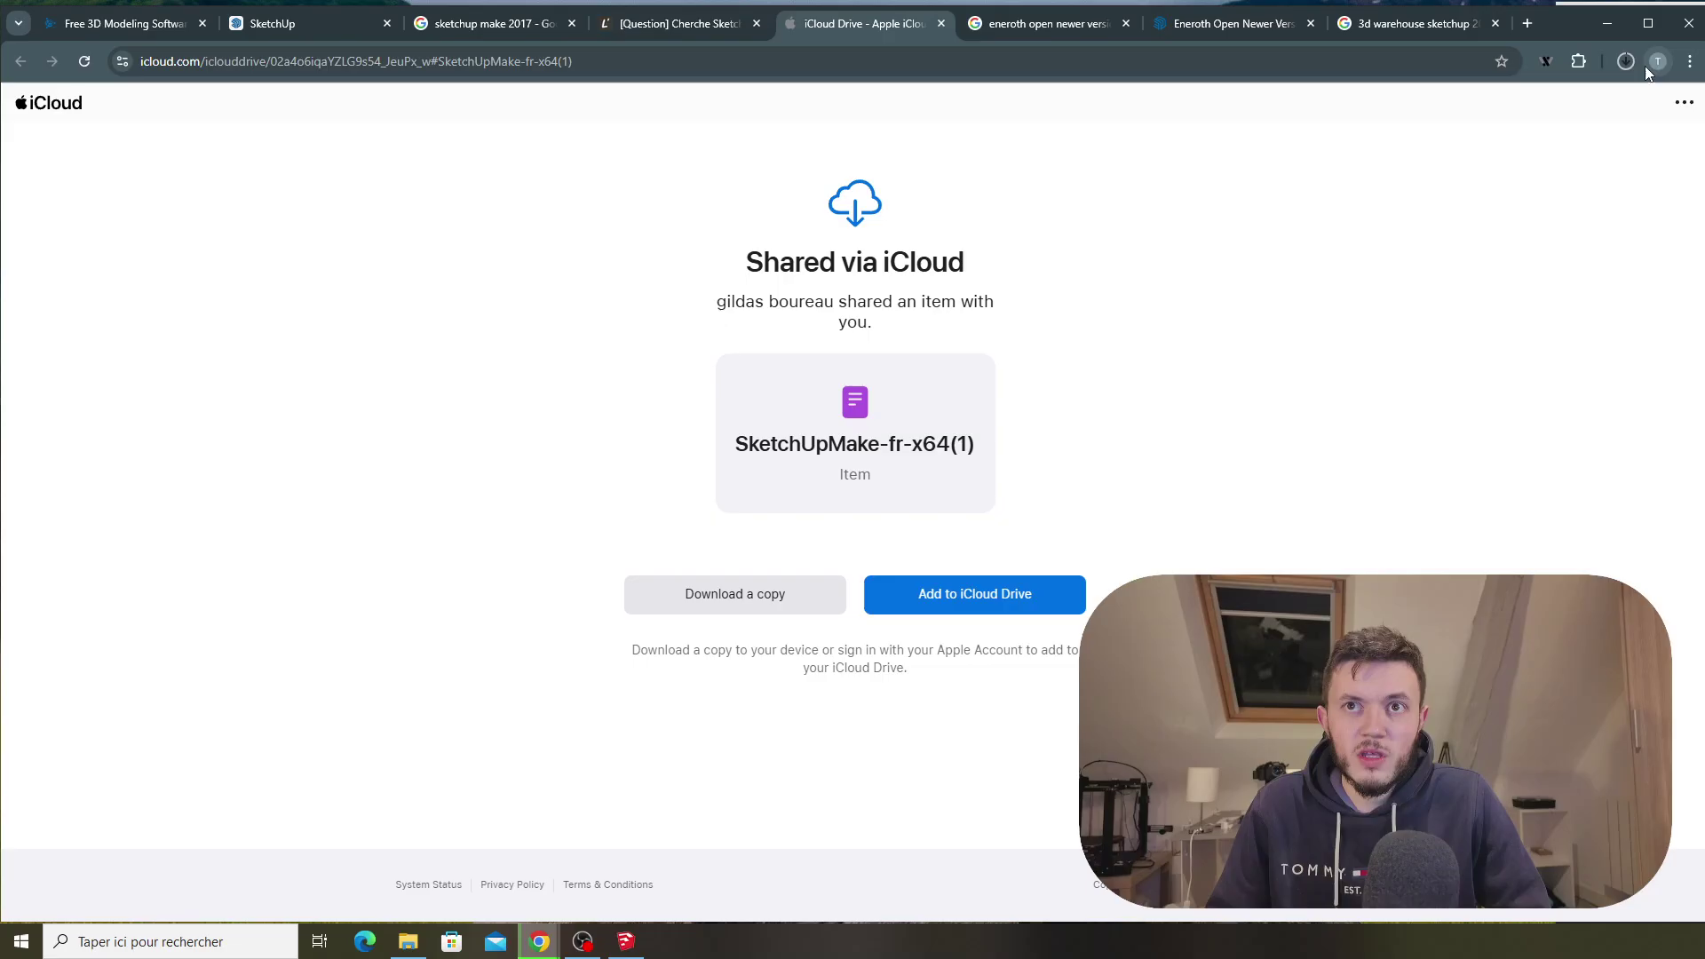
left_click(1632, 62)
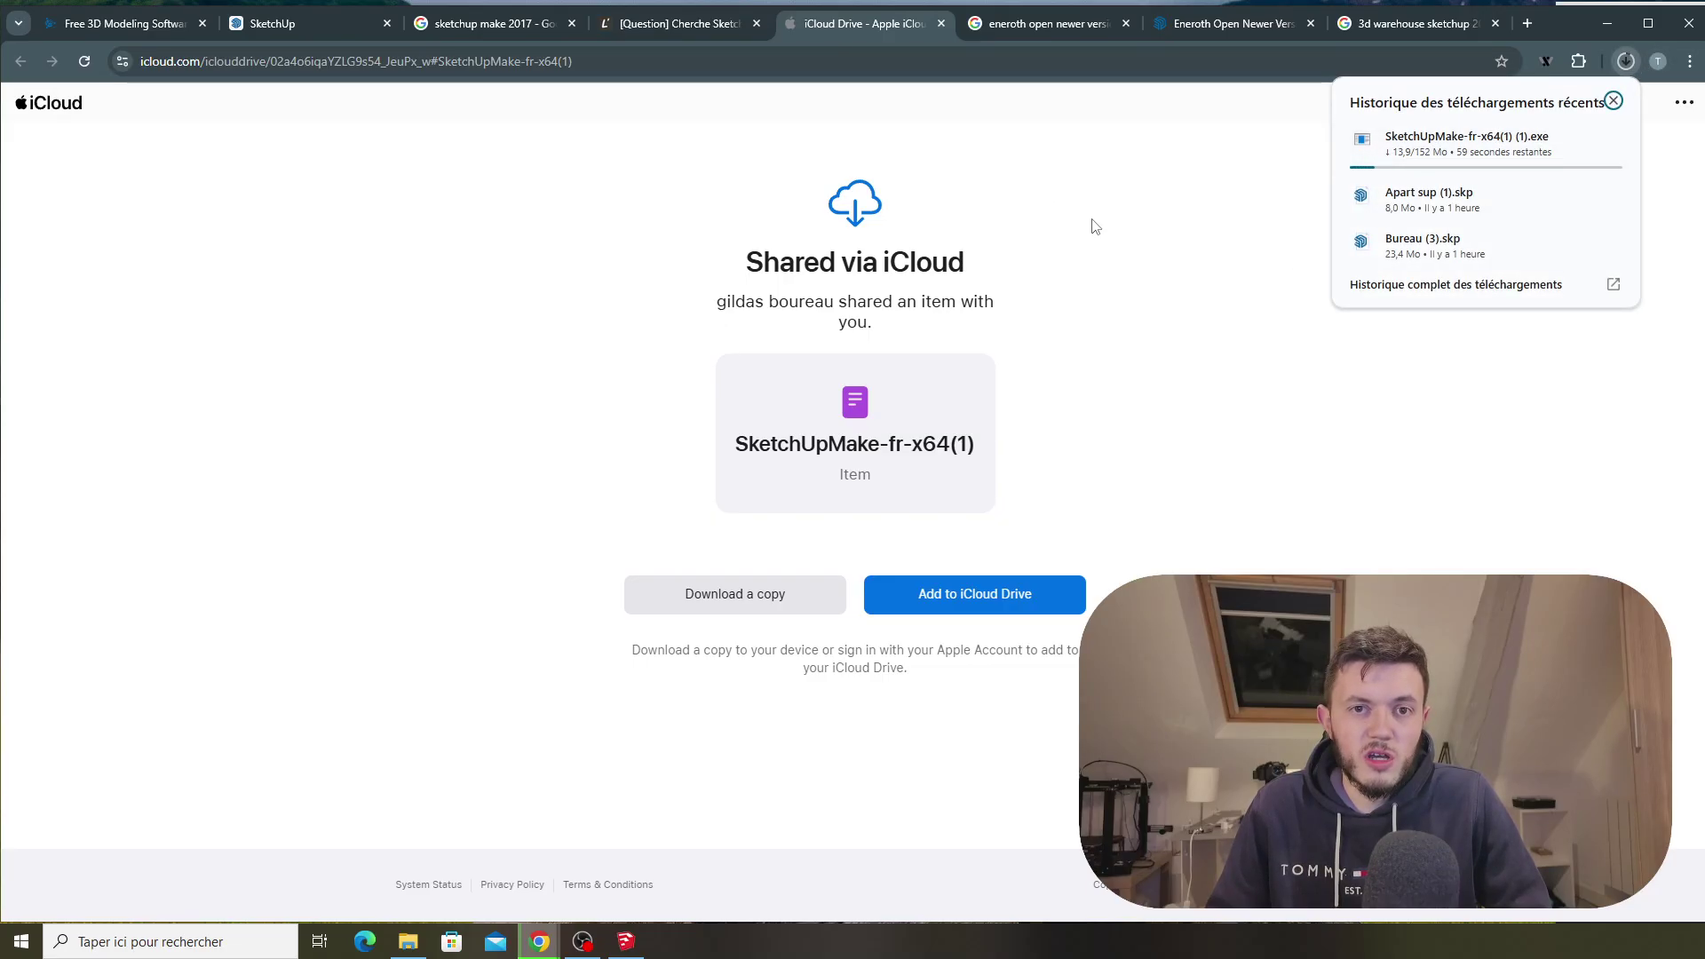
left_click(1165, 348)
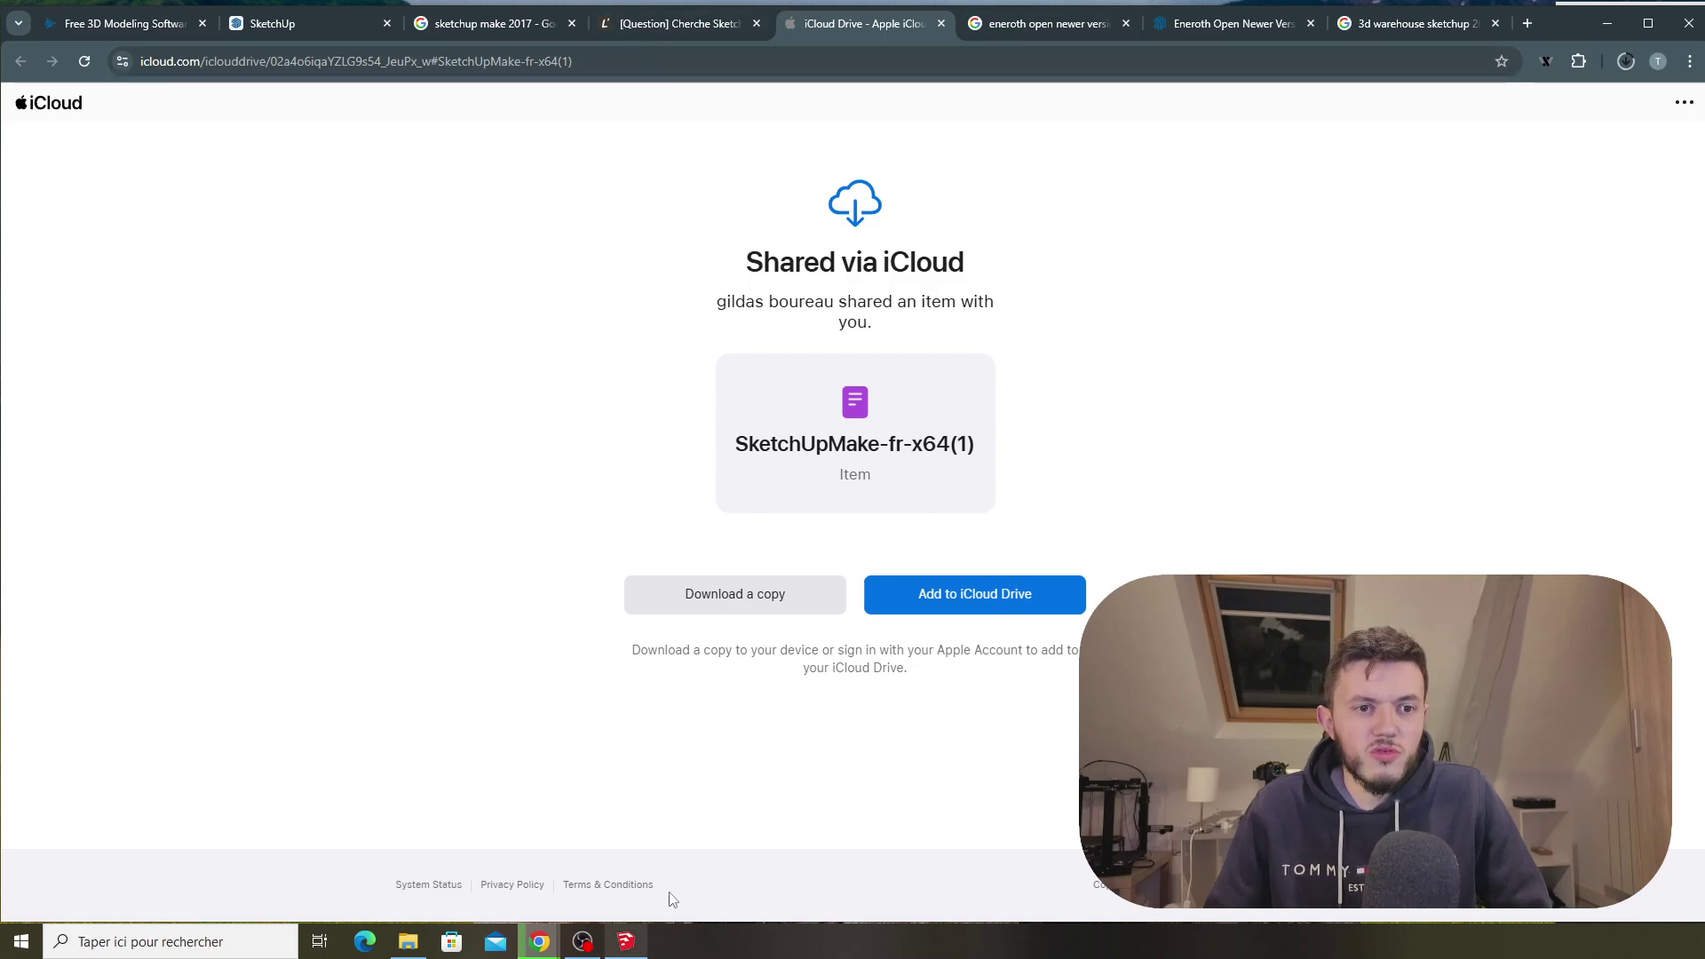
Step: Switch to SketchUp Make 2017 and display the Bac à sable toolbar
left_click(628, 943)
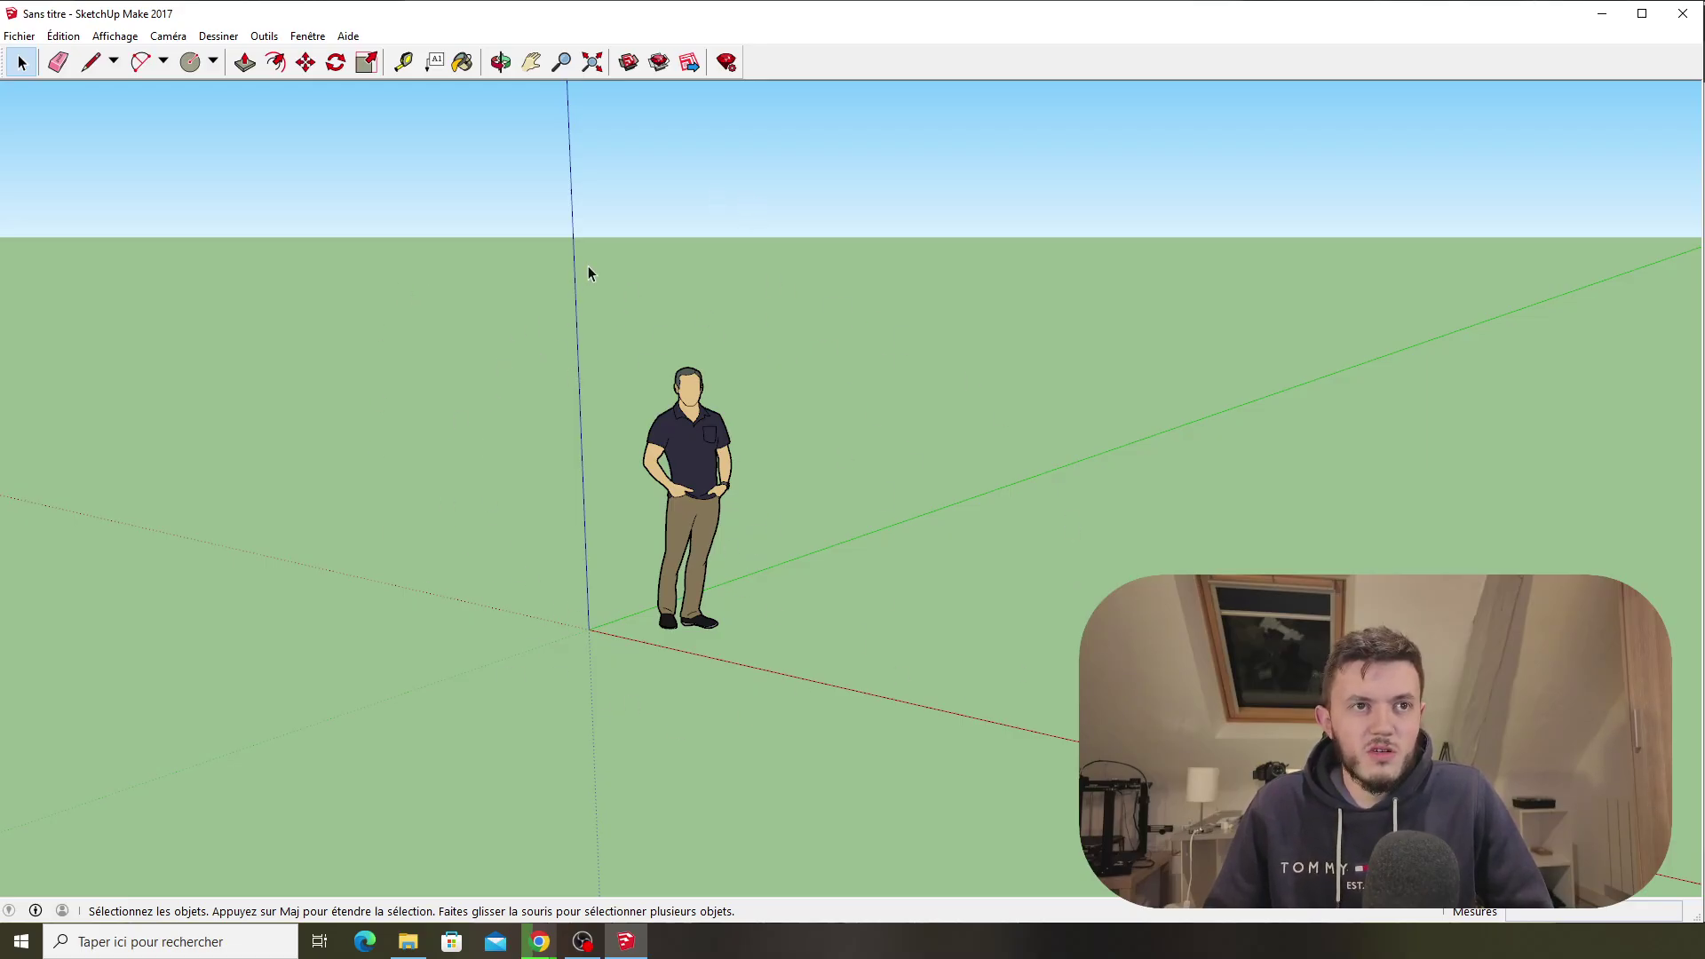
middle_click_drag(871, 479, 831, 322)
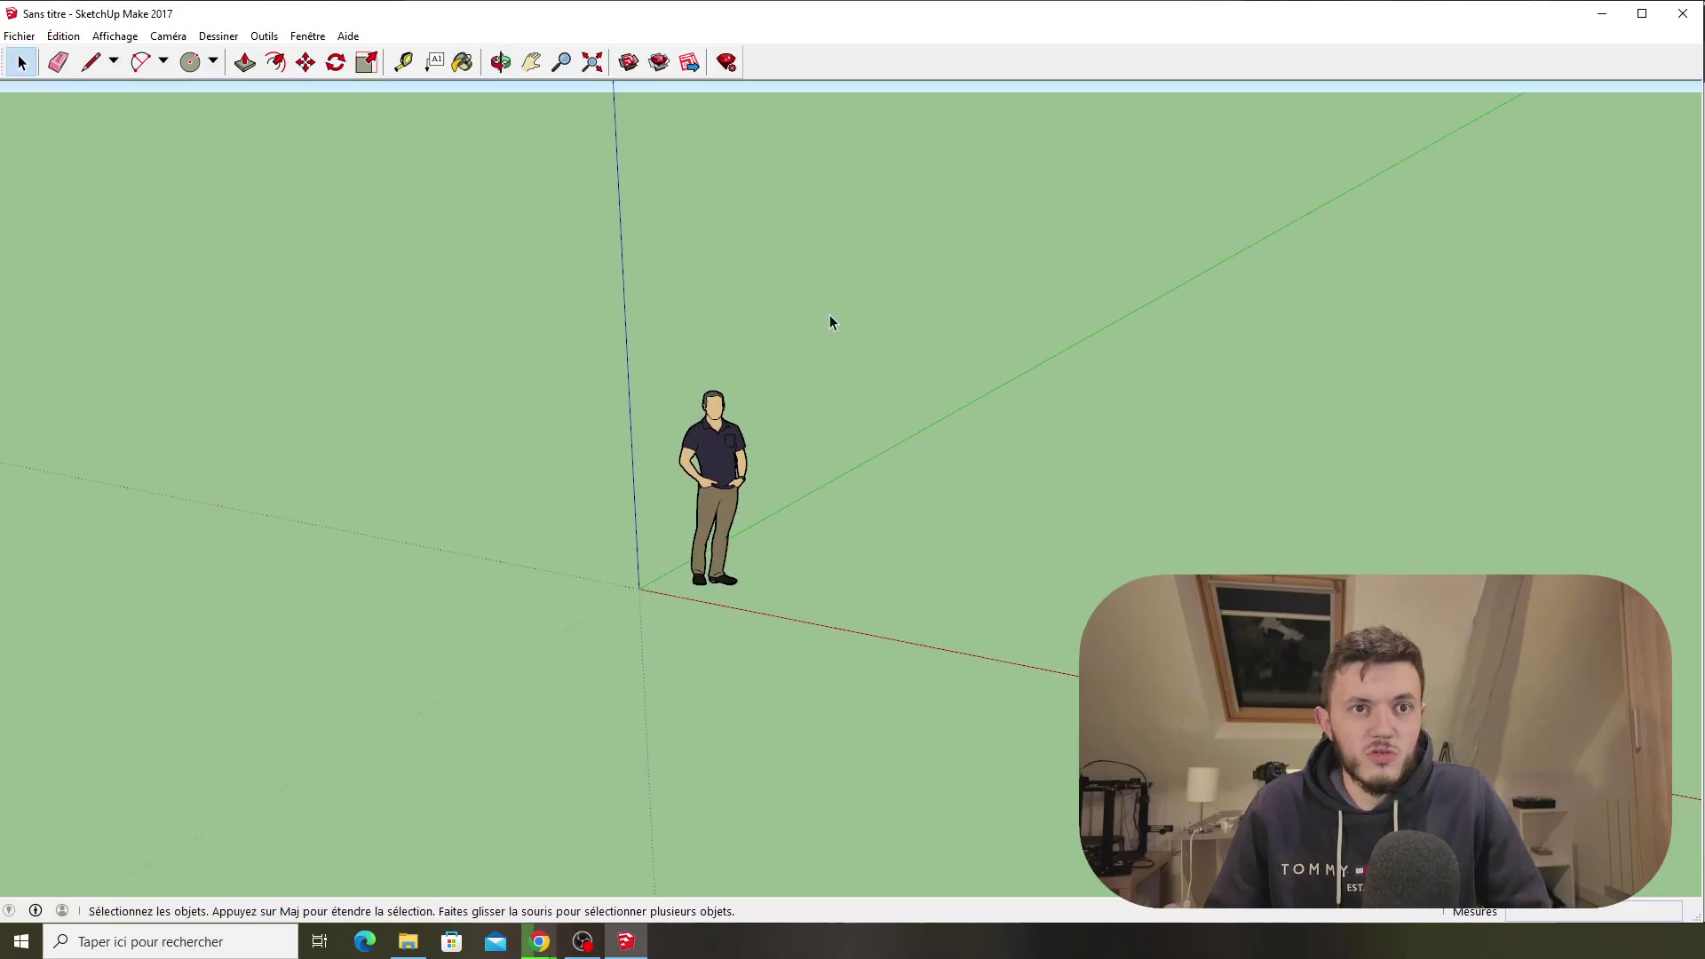
right_click(819, 81)
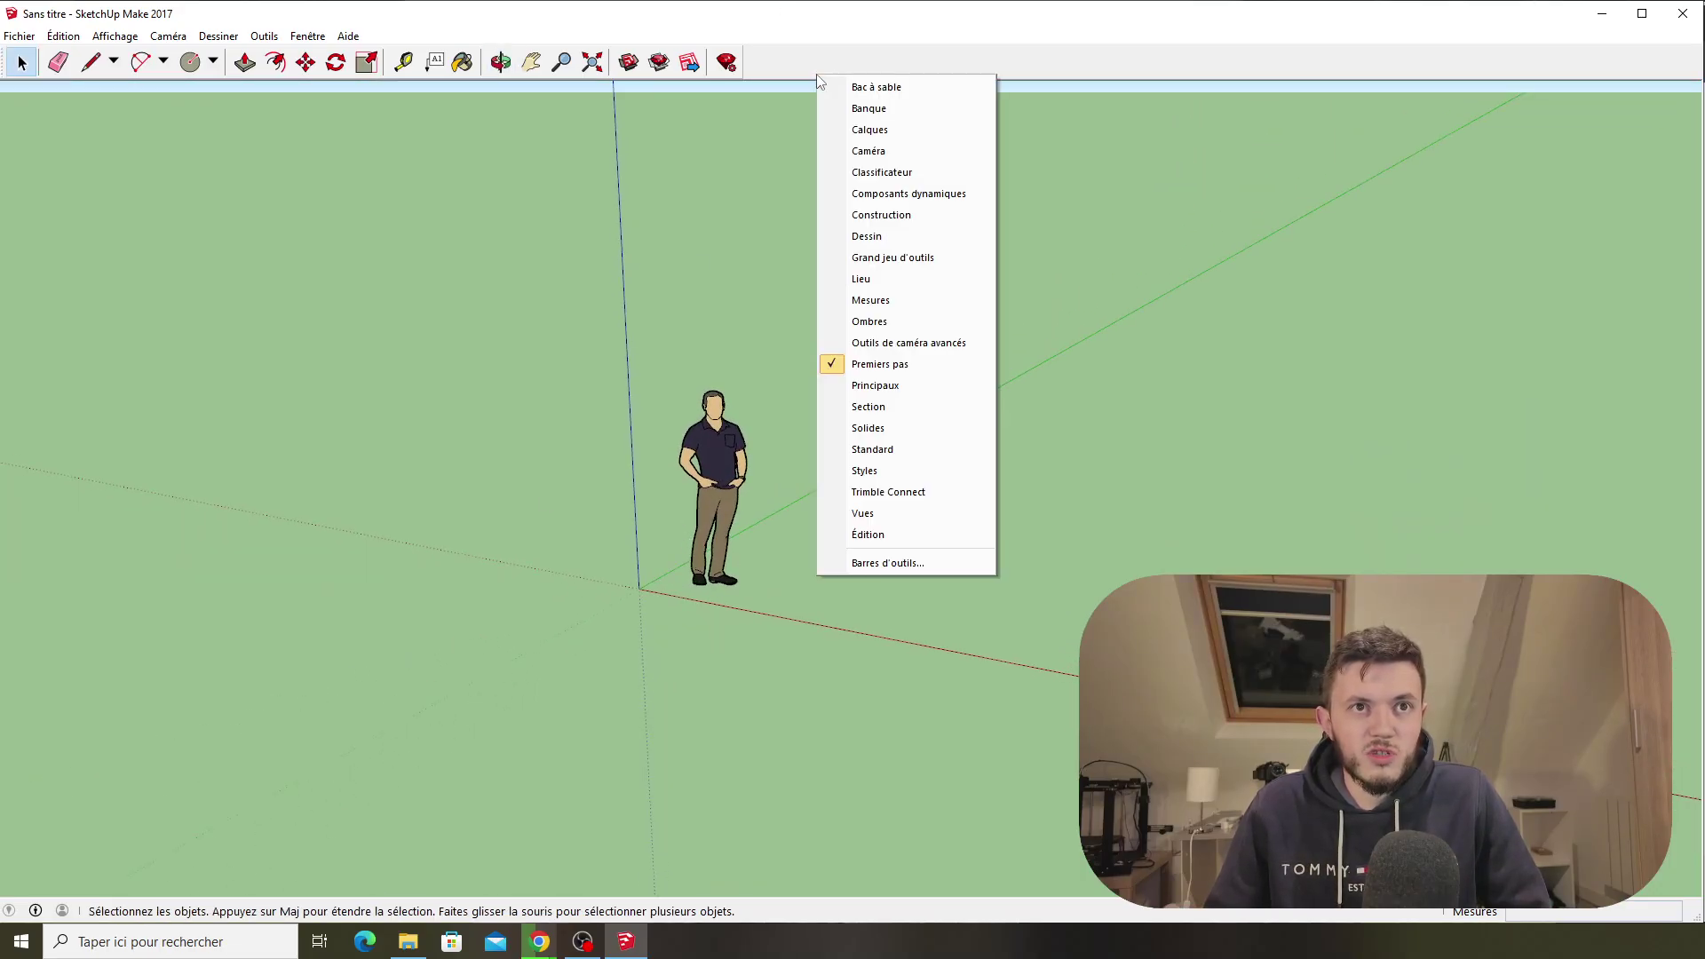
left_click(875, 88)
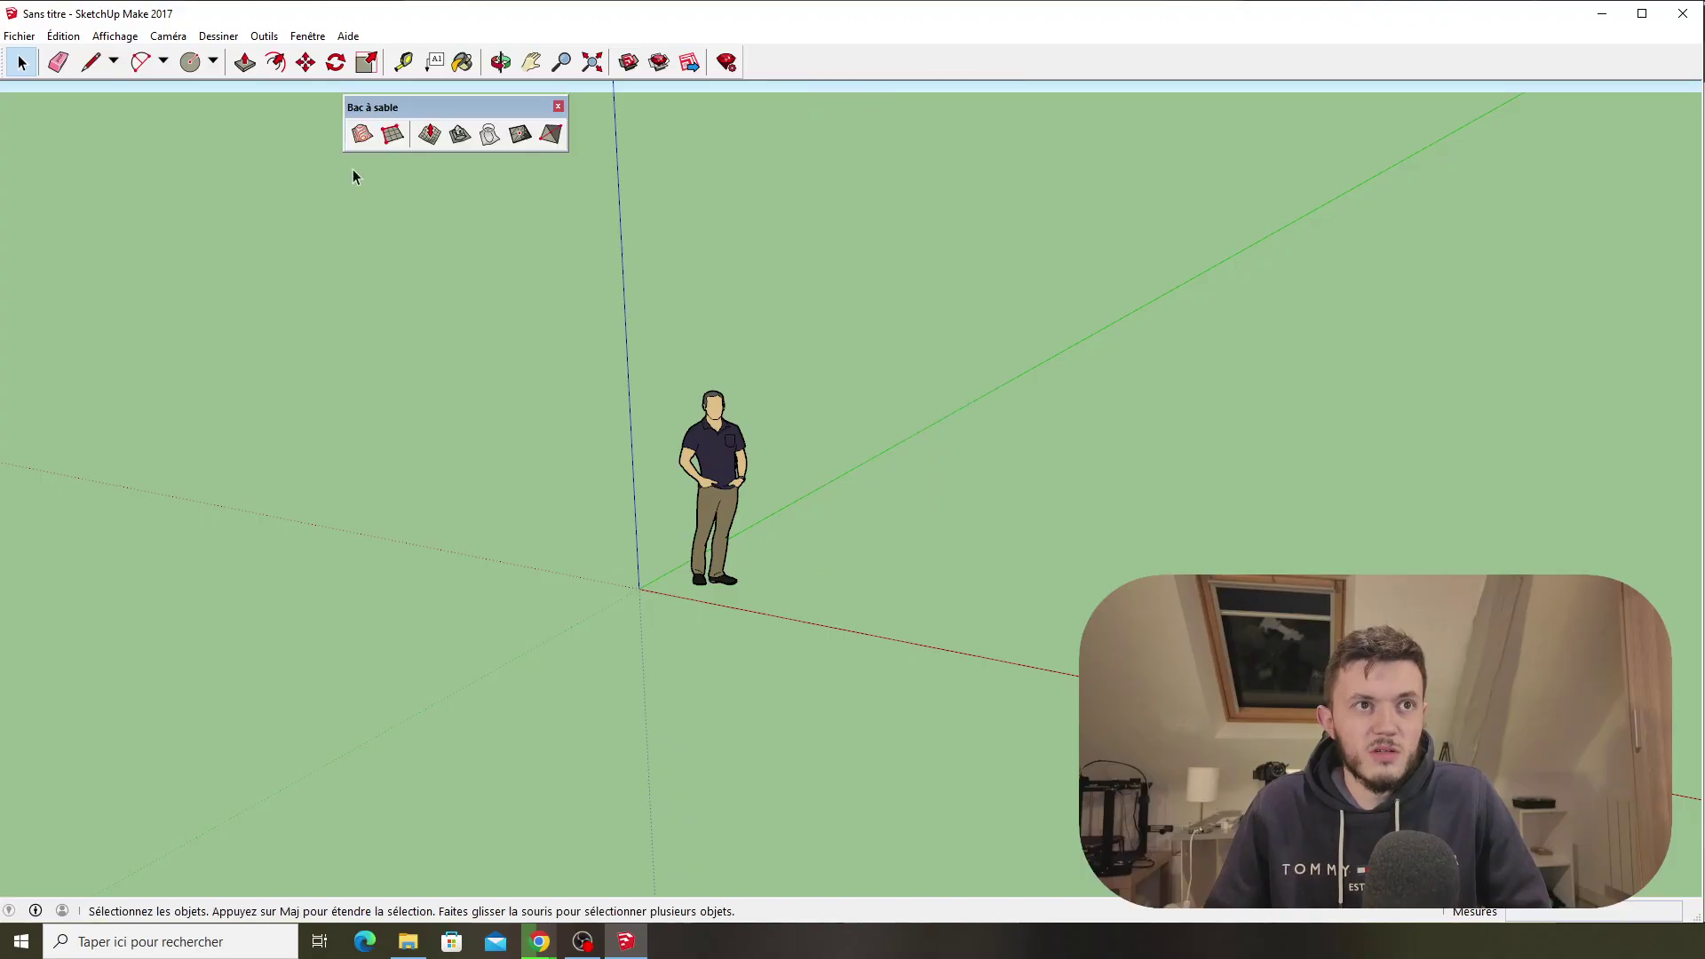
left_click(392, 133)
scroll(829, 545, "down", 5)
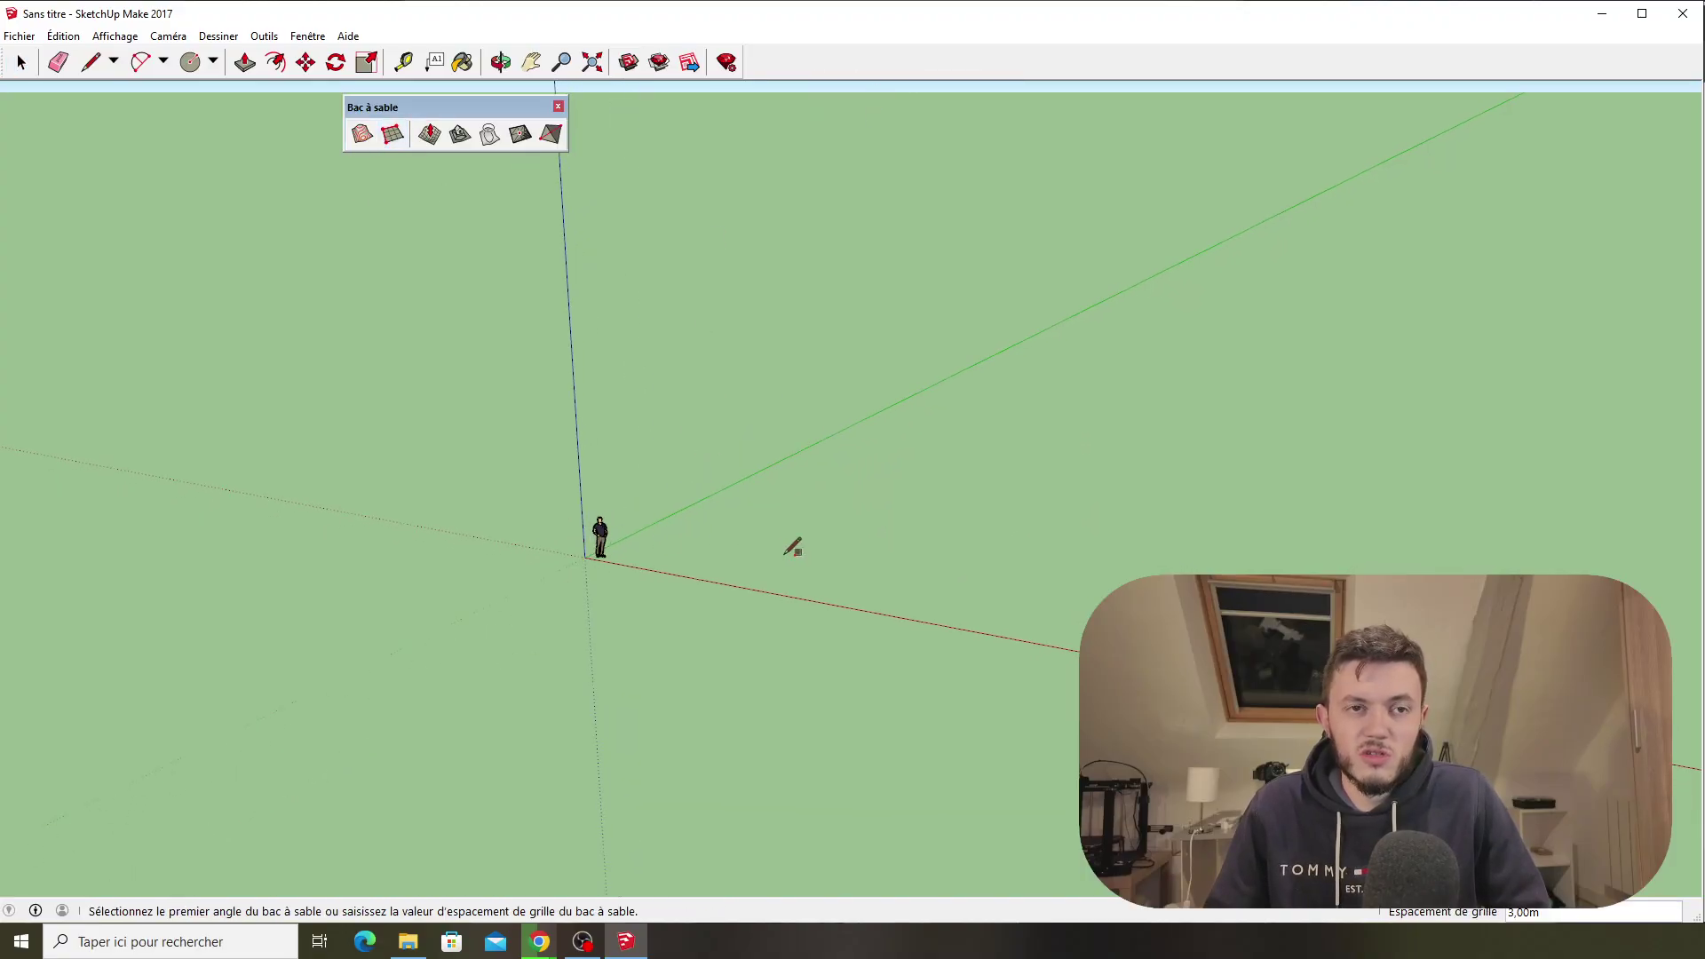
left_click(658, 559)
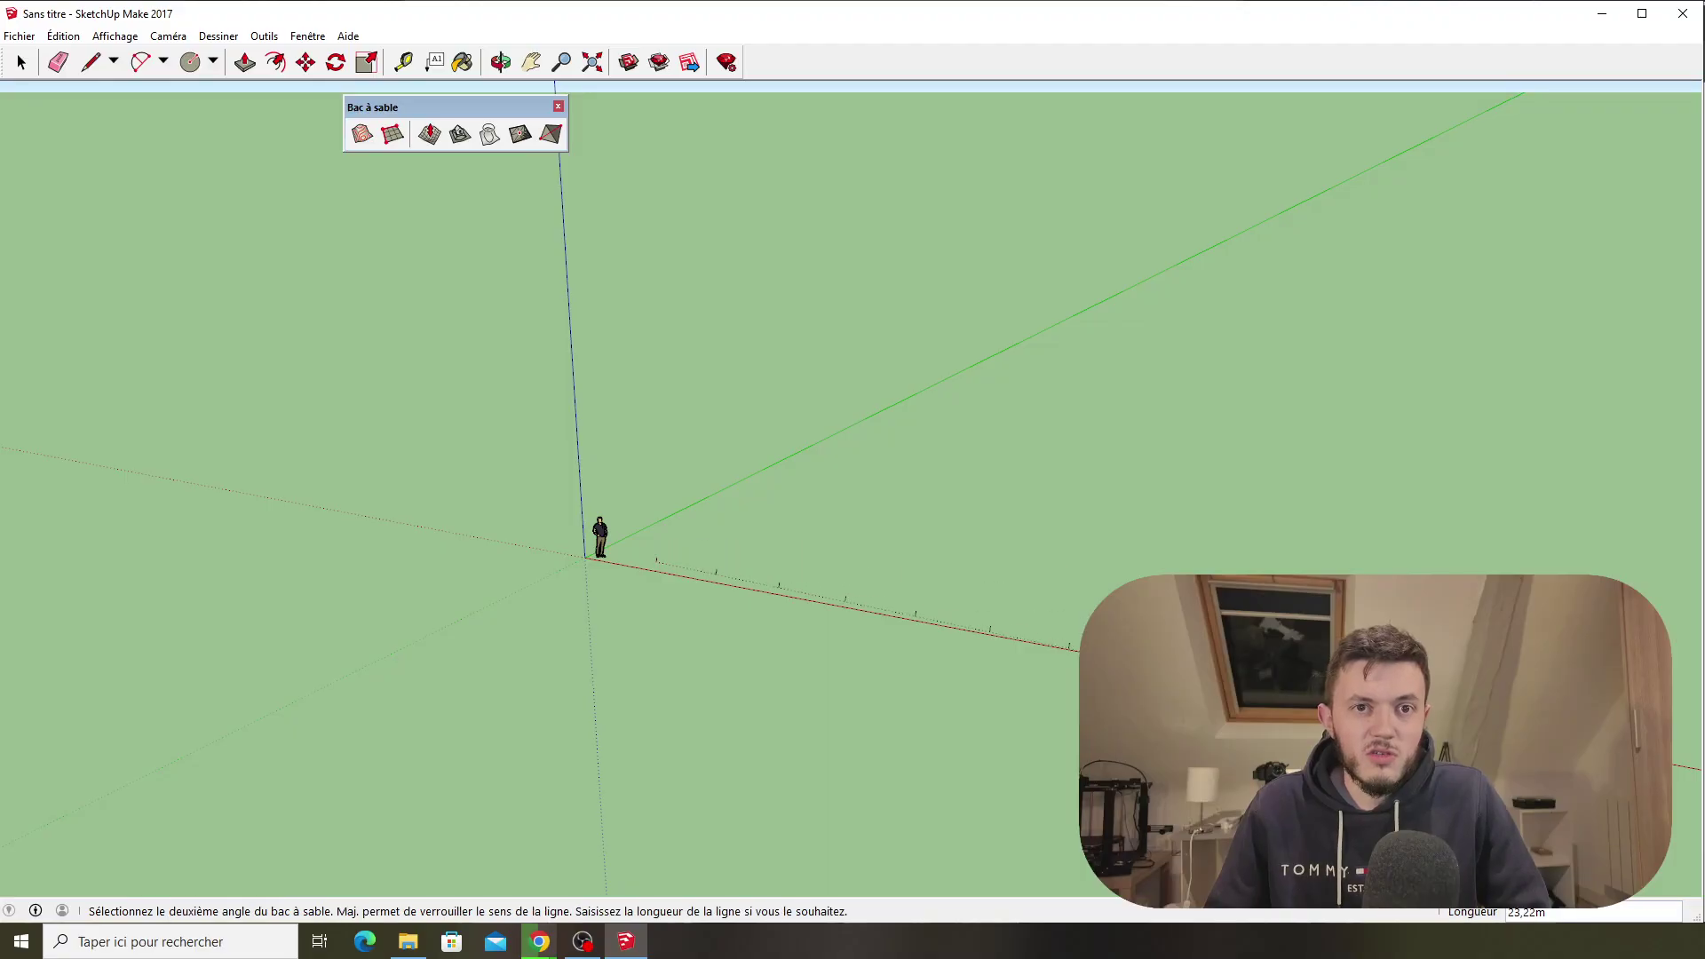
key("Escape")
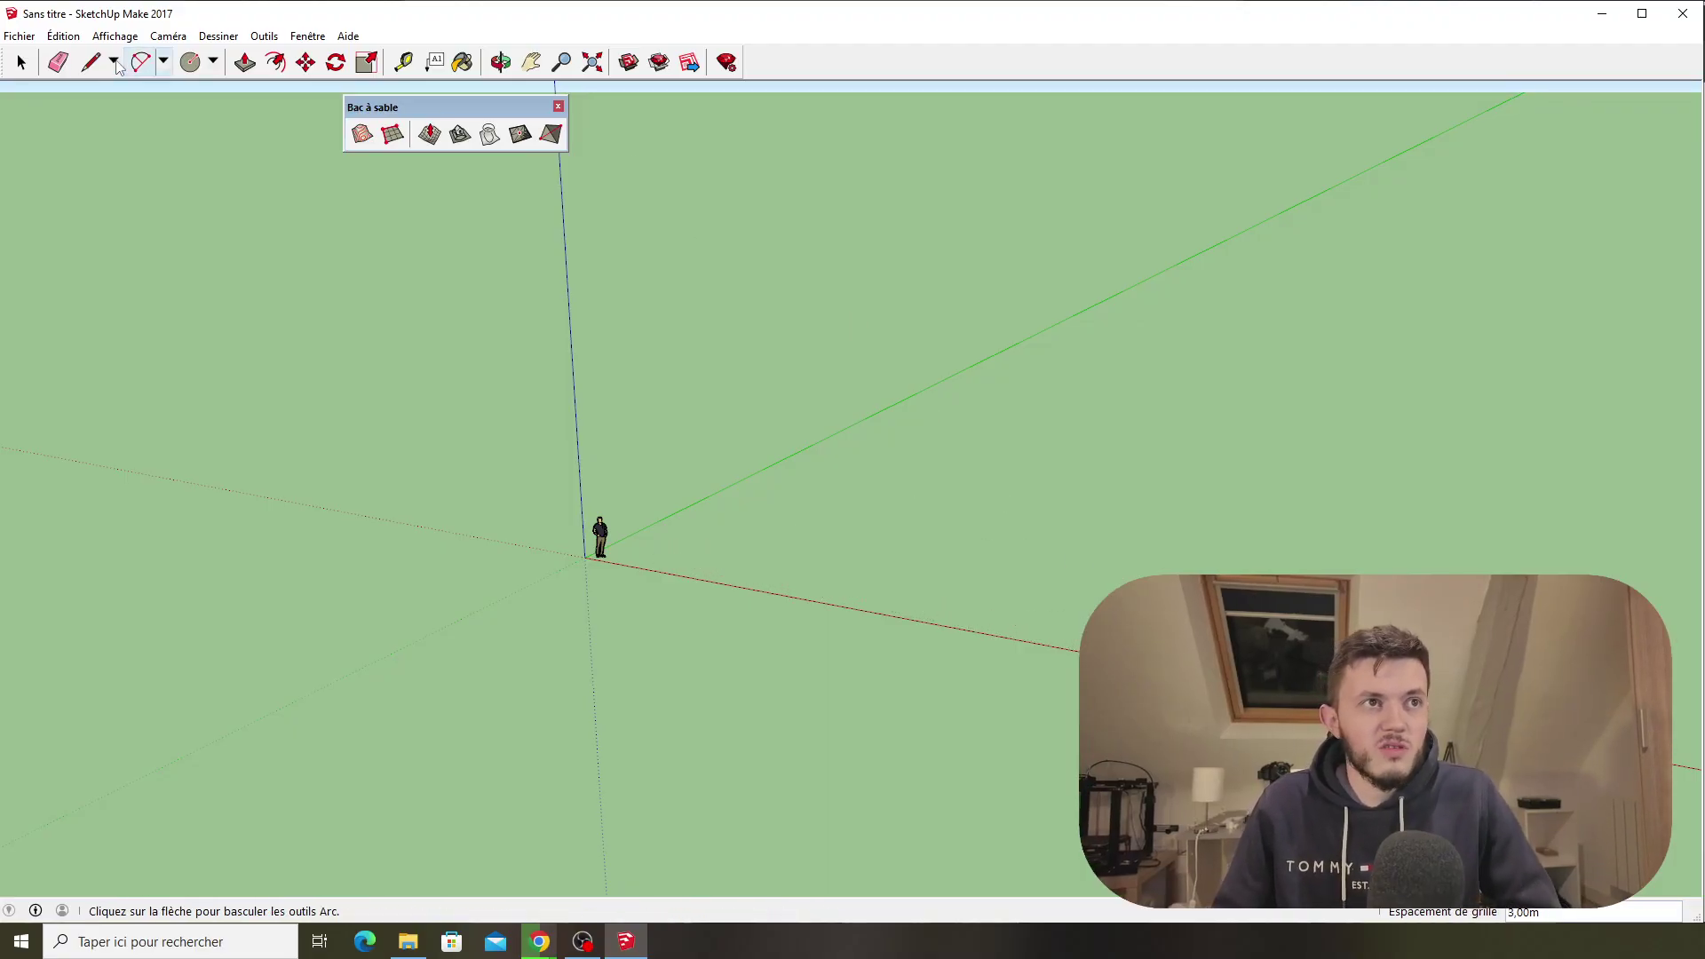
left_click(21, 61)
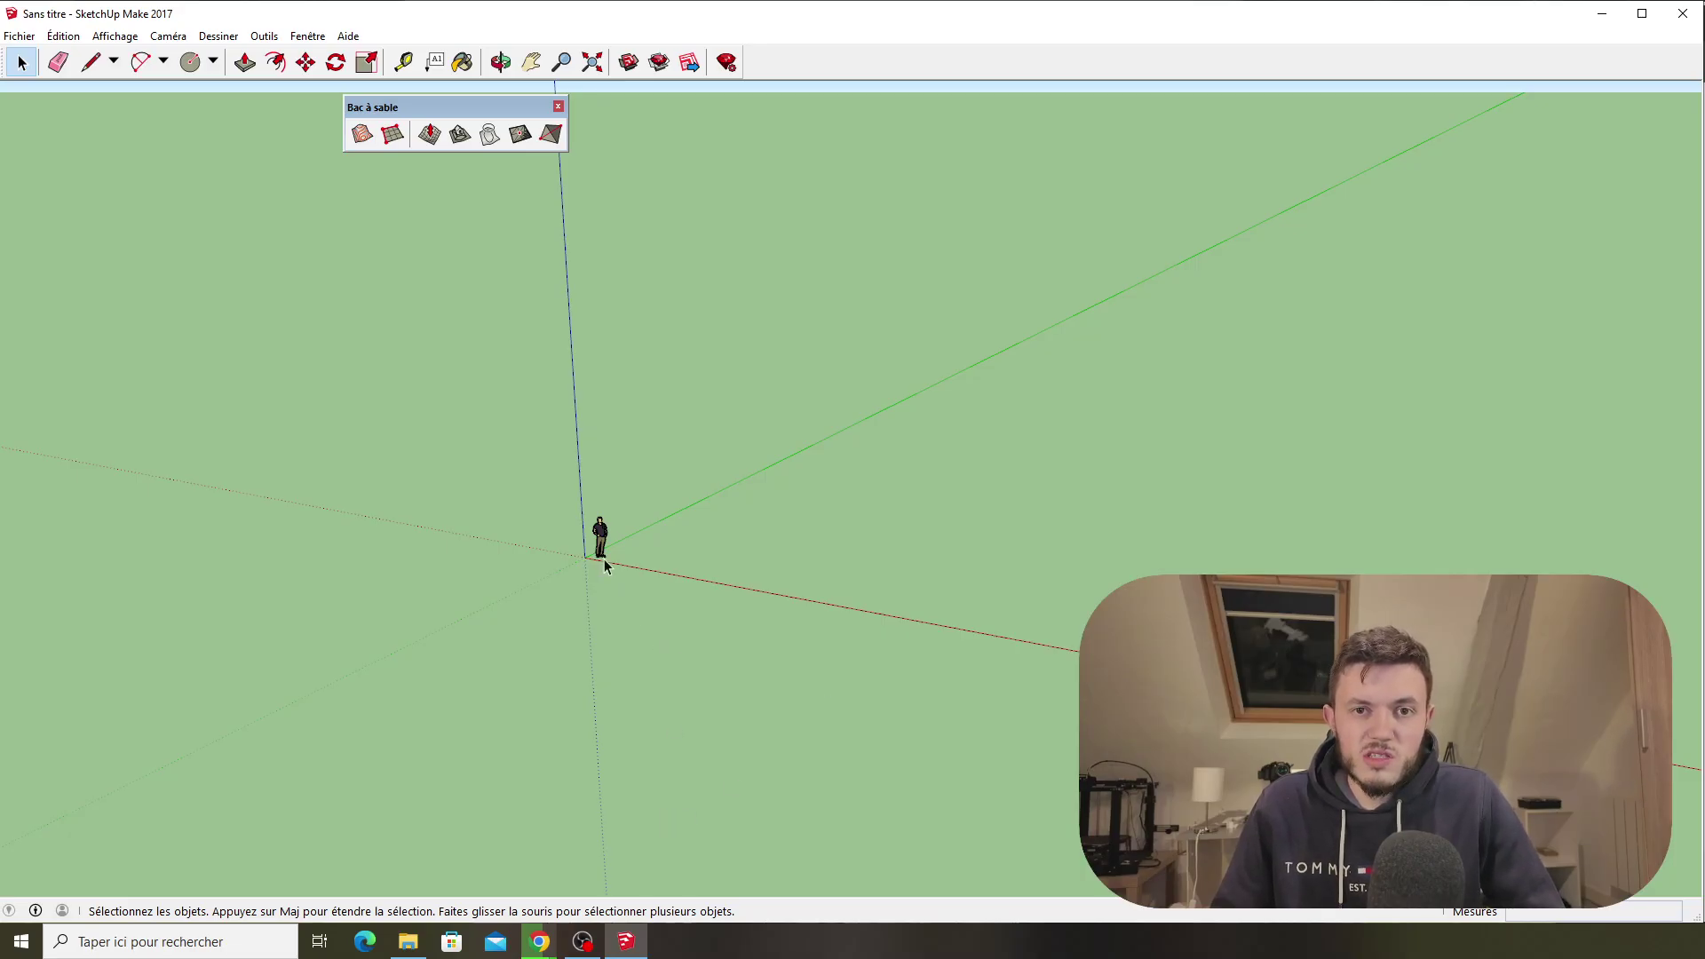
scroll(606, 566, "up", 3)
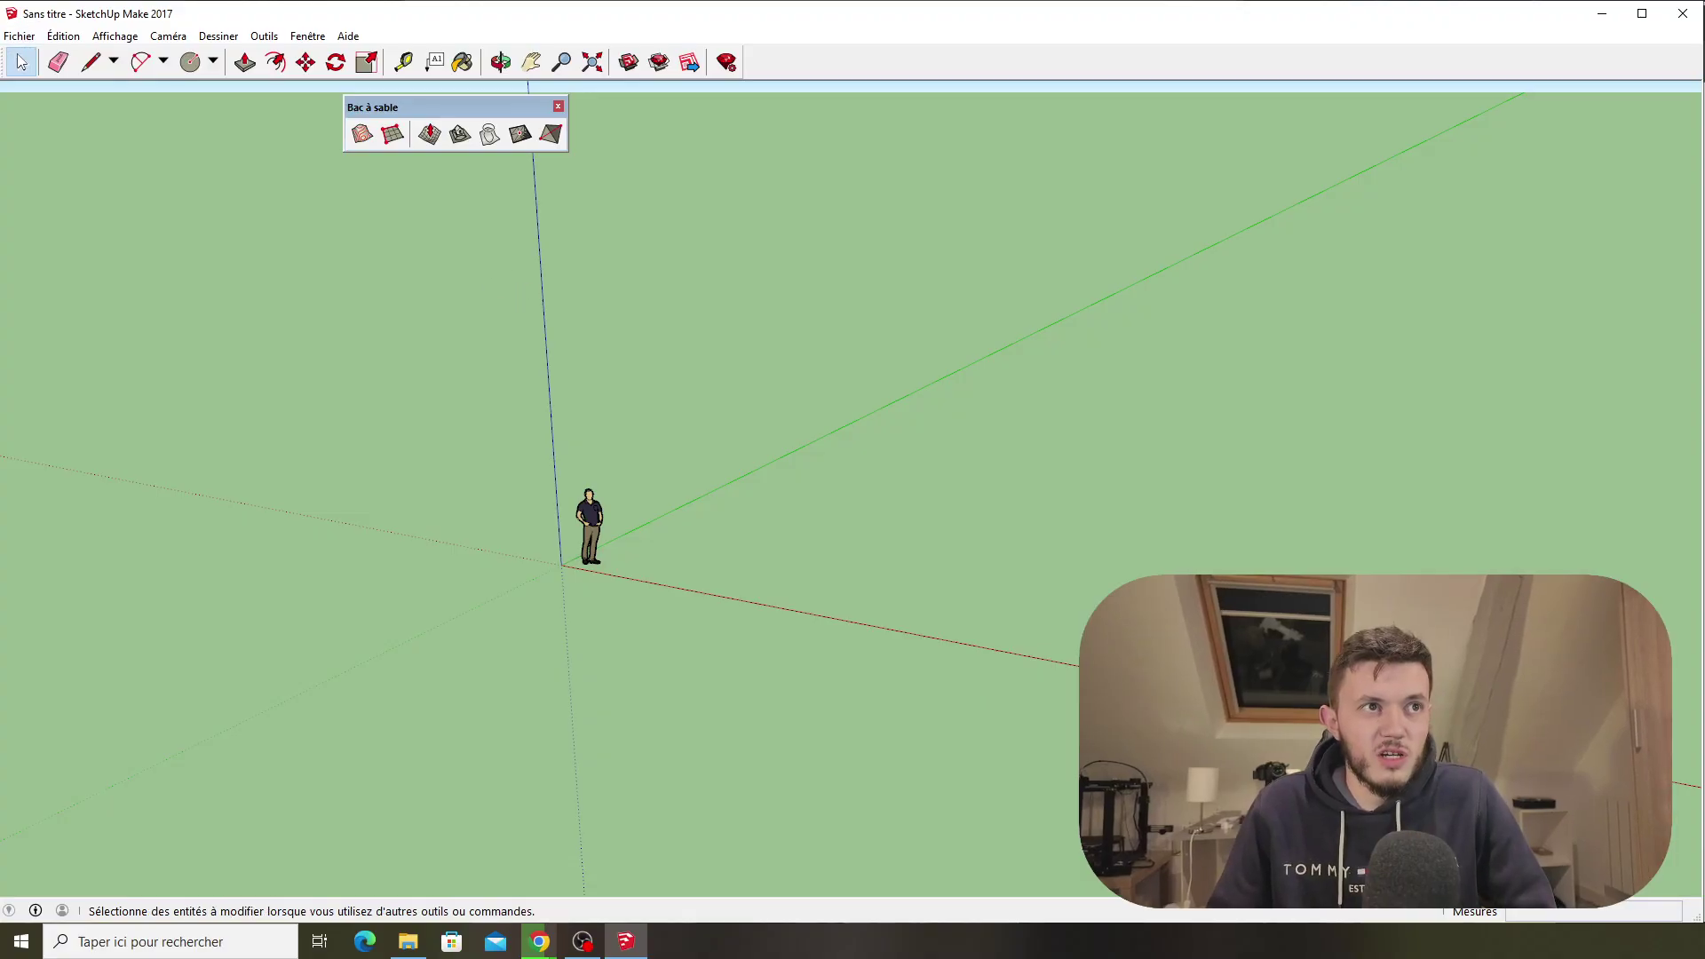
Step: Try to open the model file named 3 from the Documents folder
left_click(19, 36)
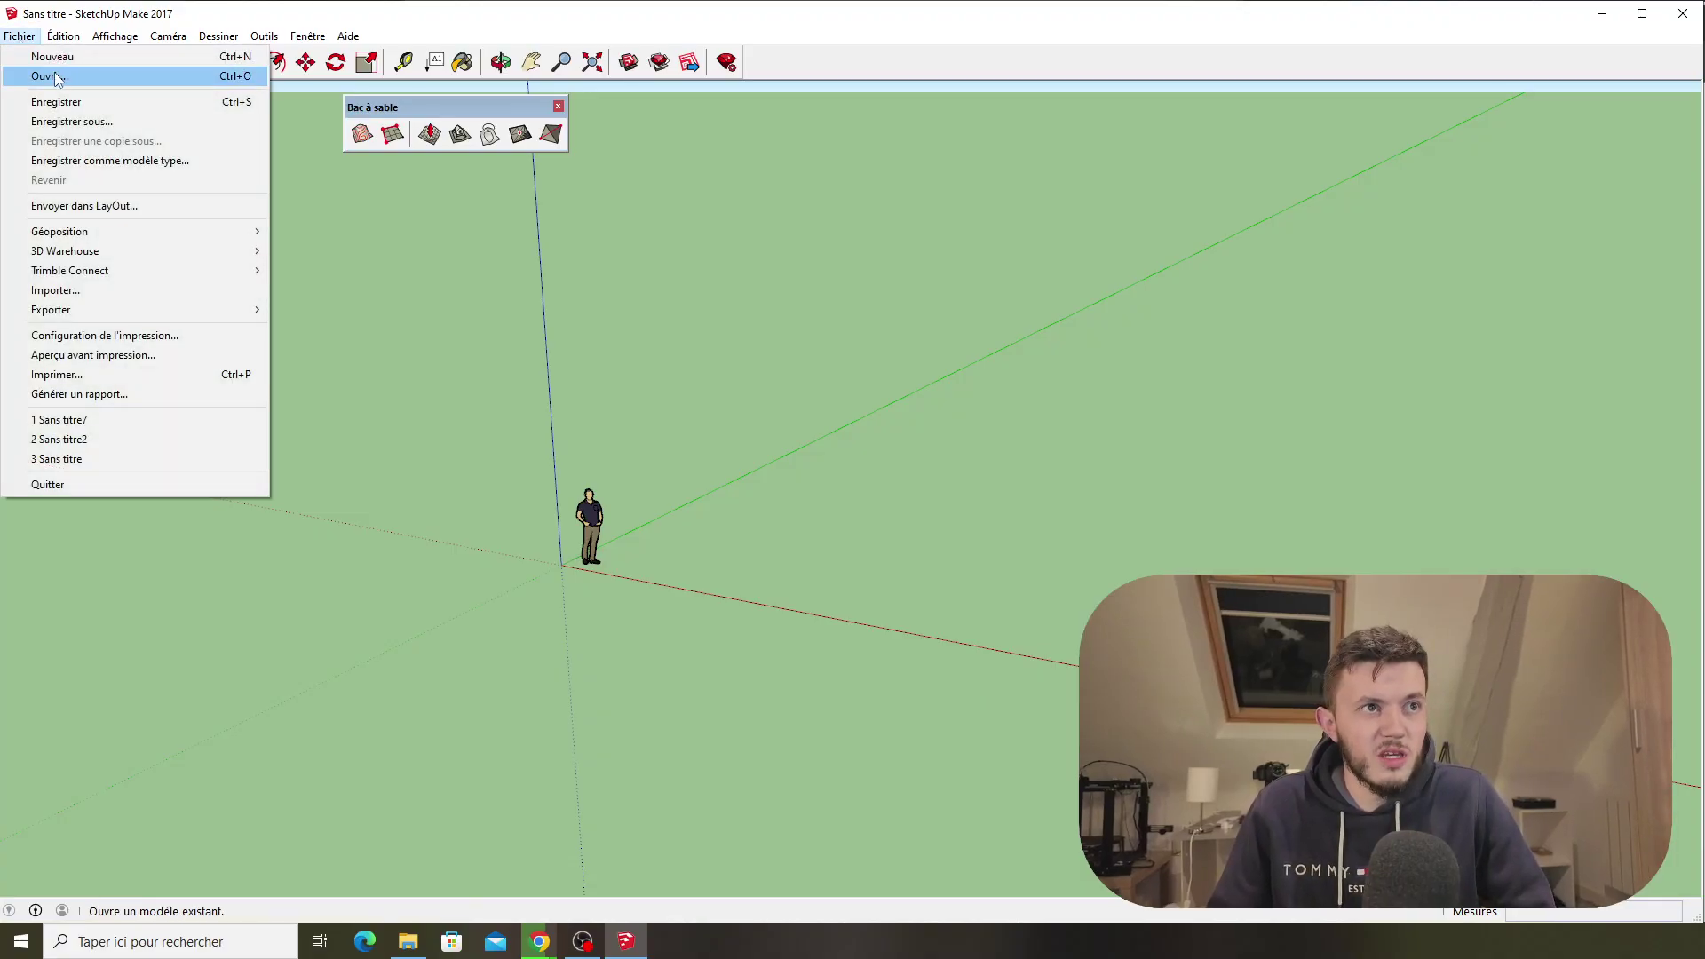
left_click(45, 77)
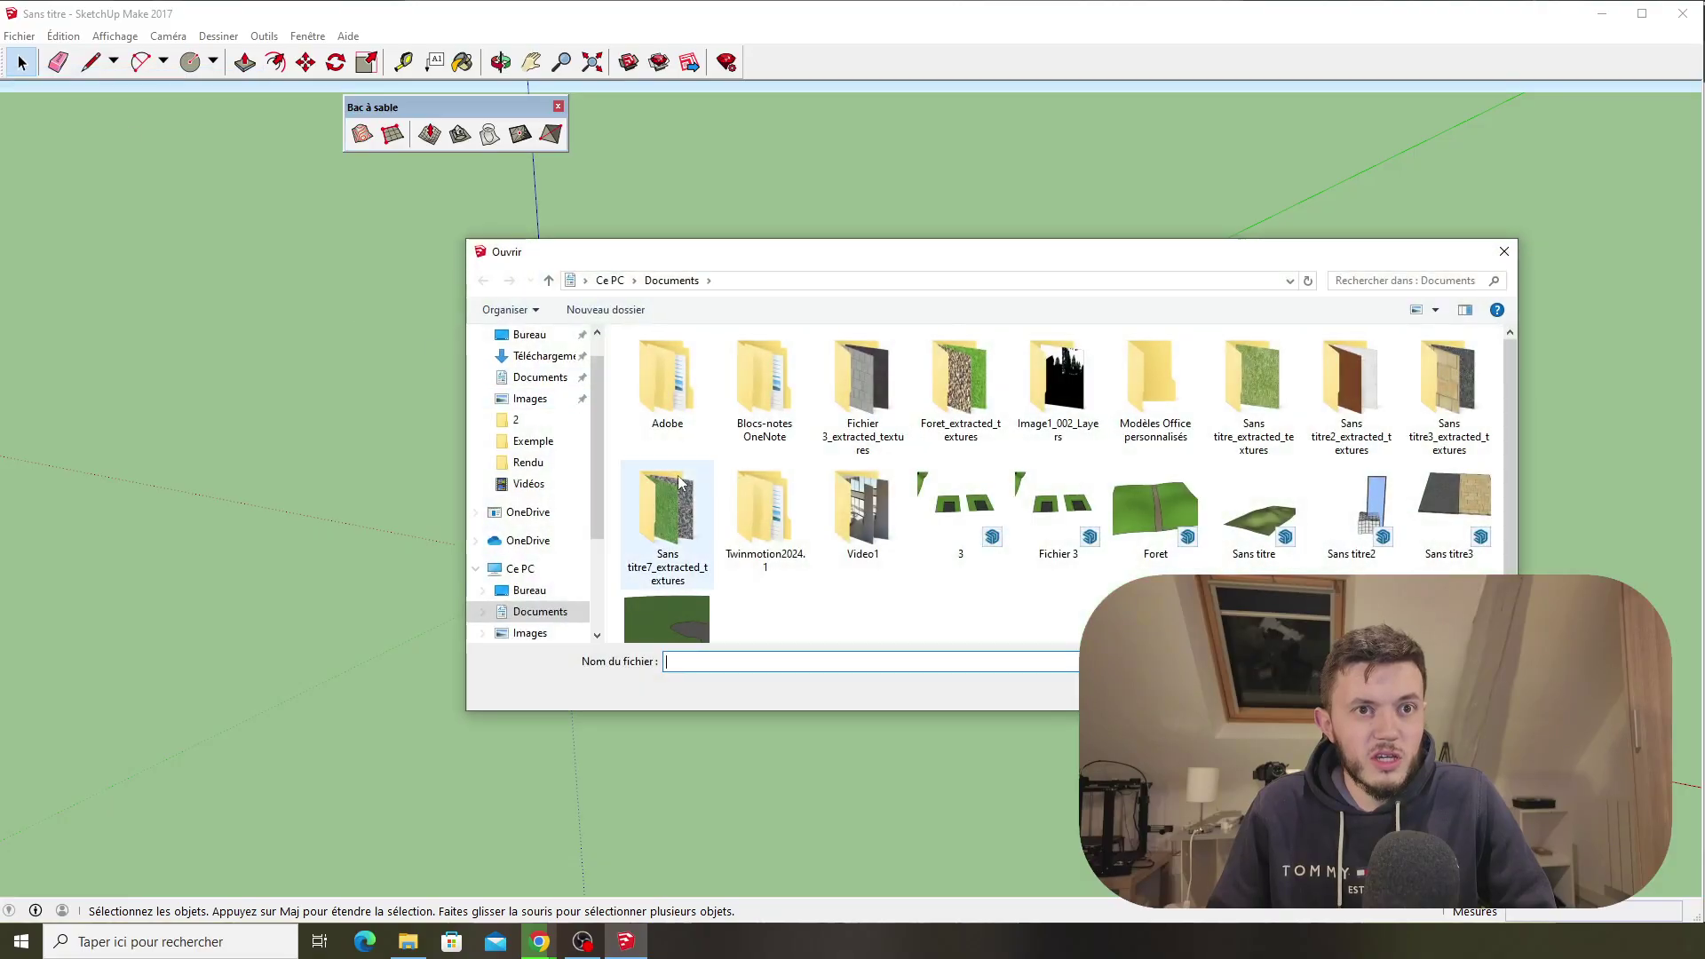
double_click(979, 519)
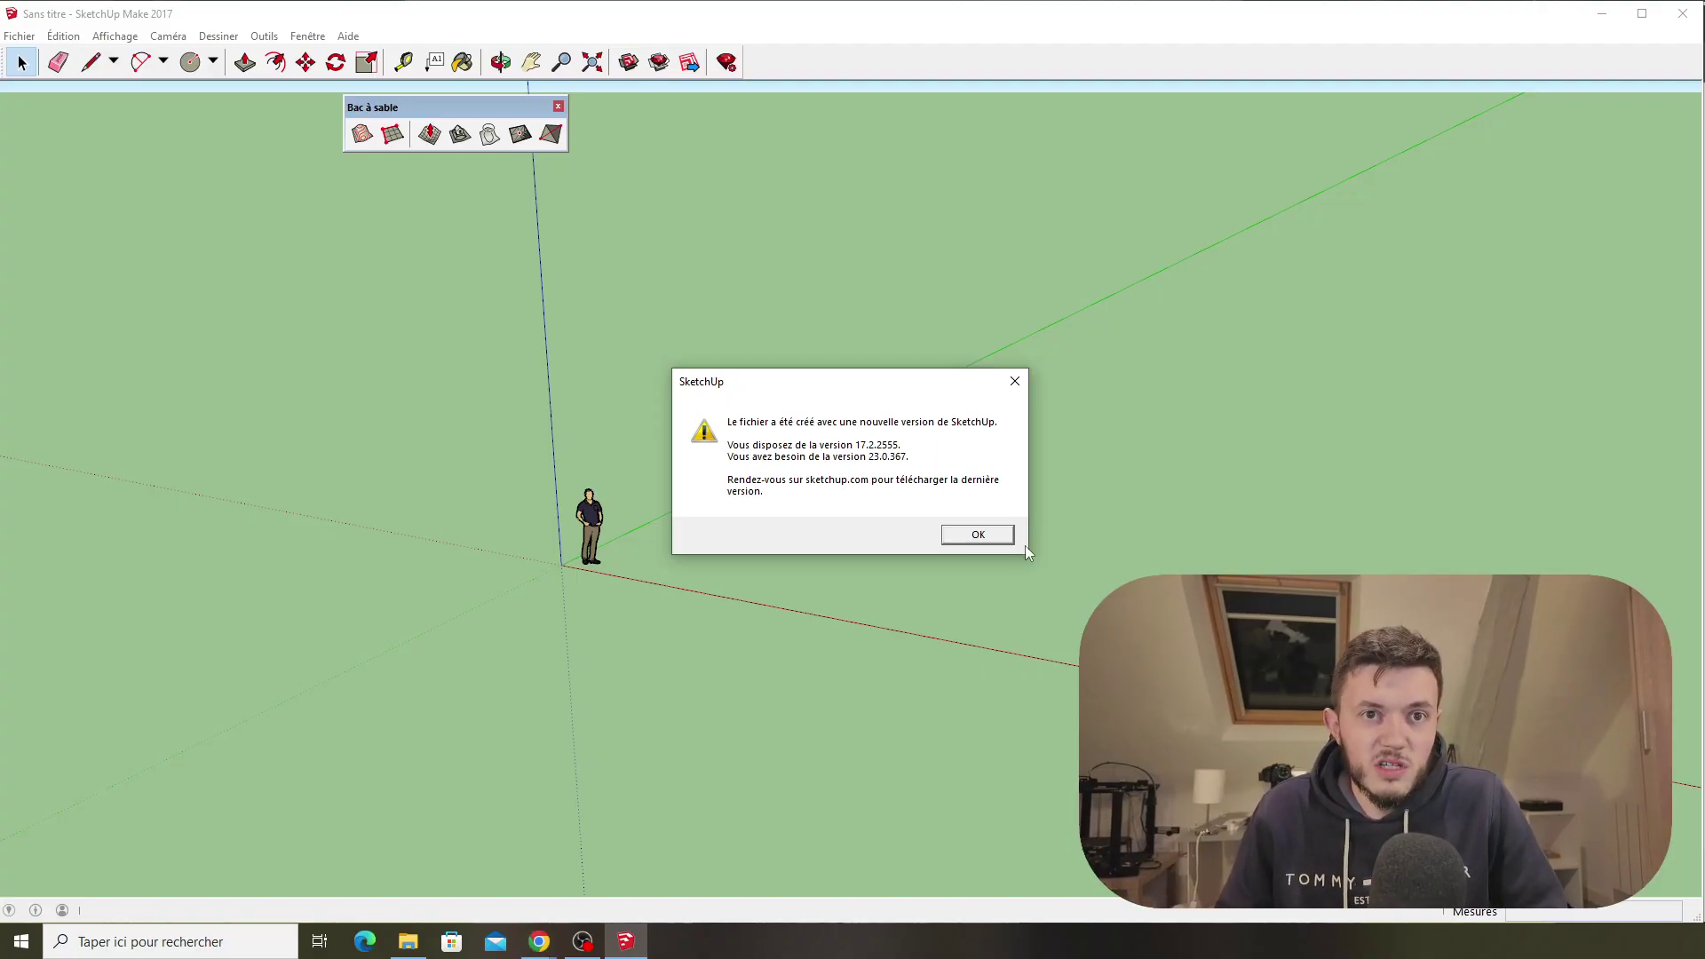
left_click(978, 534)
Step: Switch to Chrome and download the Eneroth Open Newer Version extension from its Extension Warehouse page found in the Google results
mouse_move(538, 945)
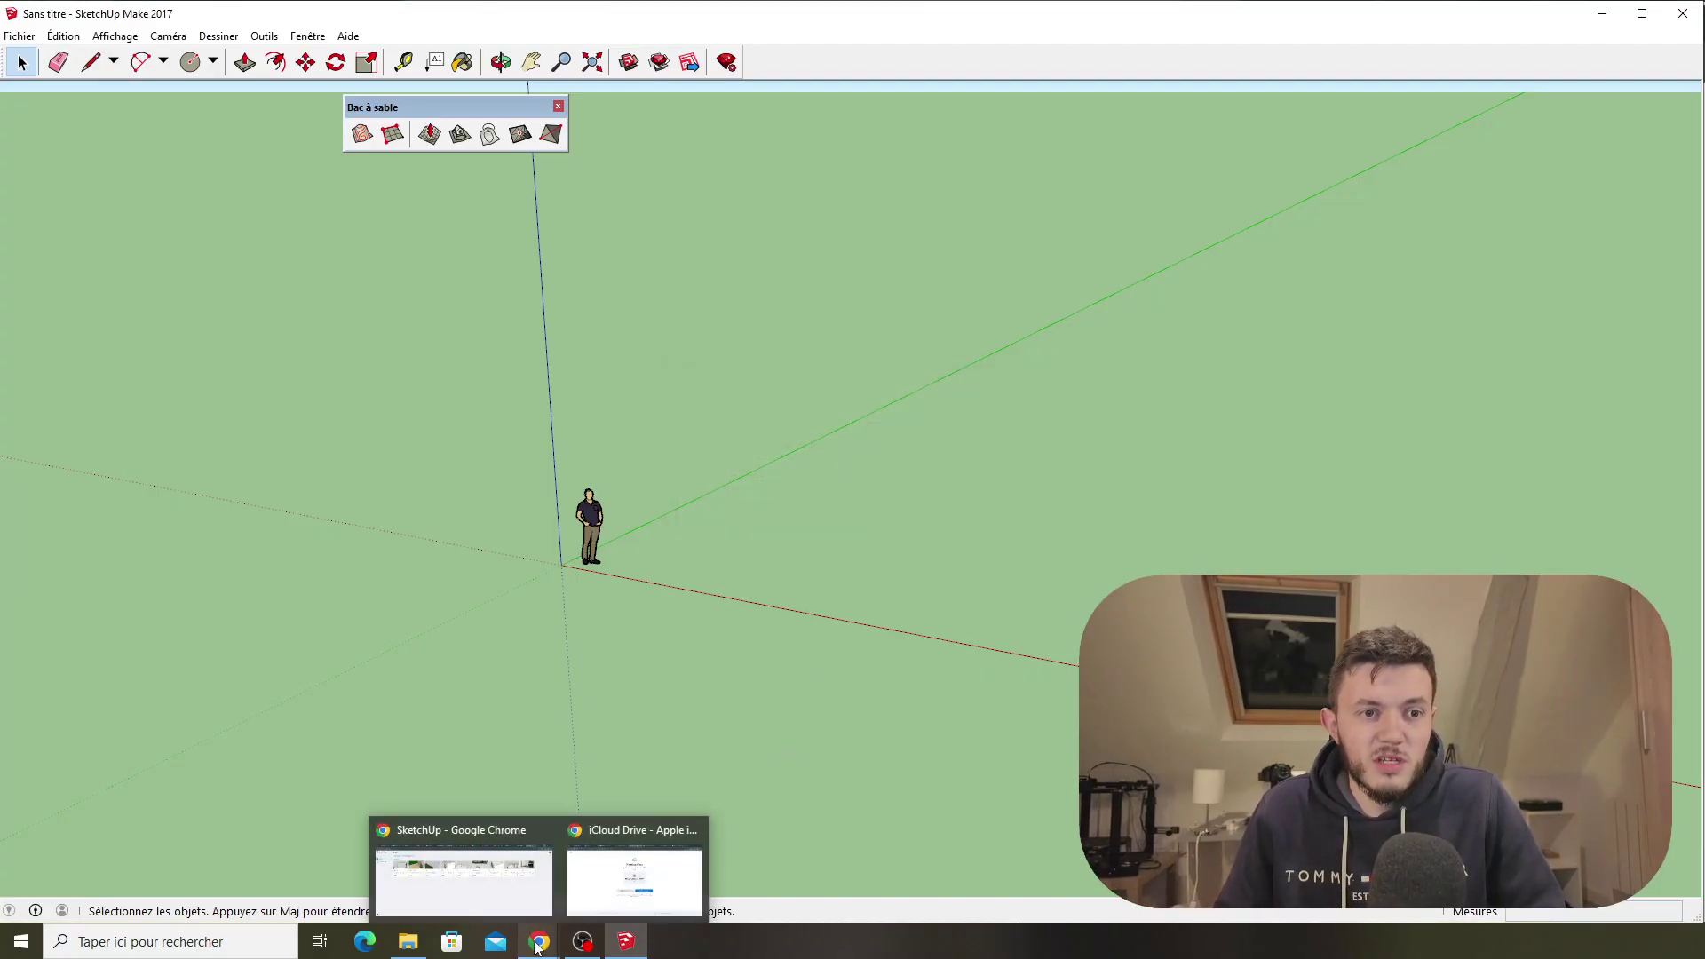
mouse_move(490, 899)
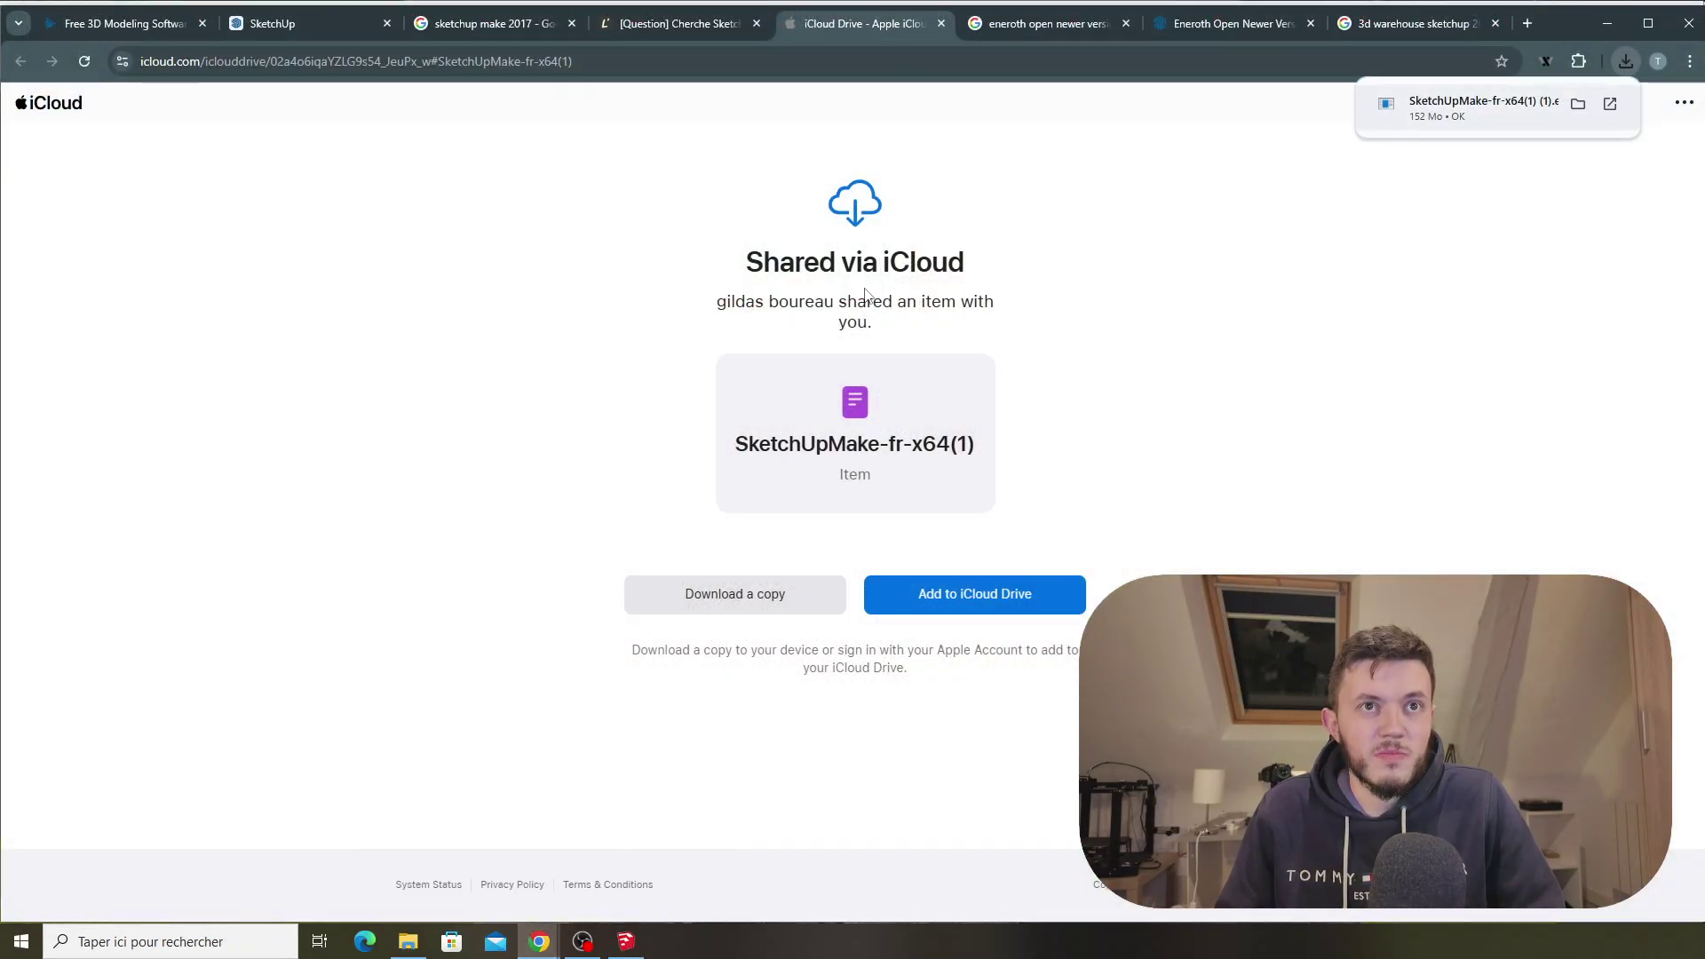
left_click(634, 879)
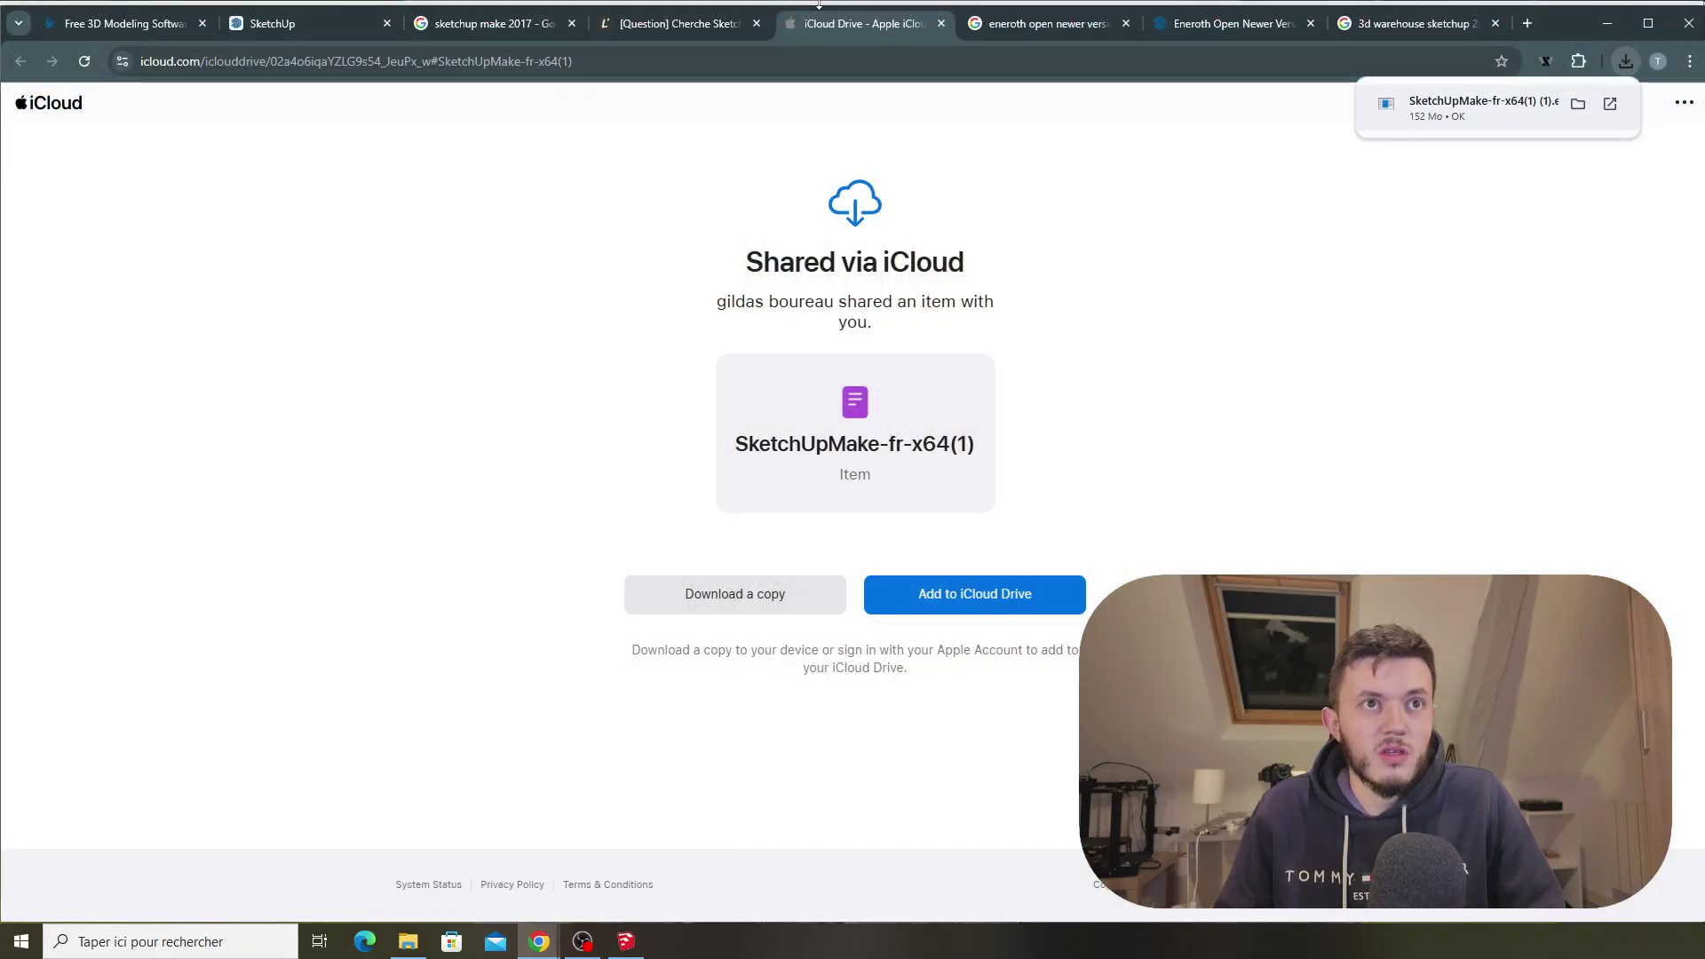
left_click(1058, 27)
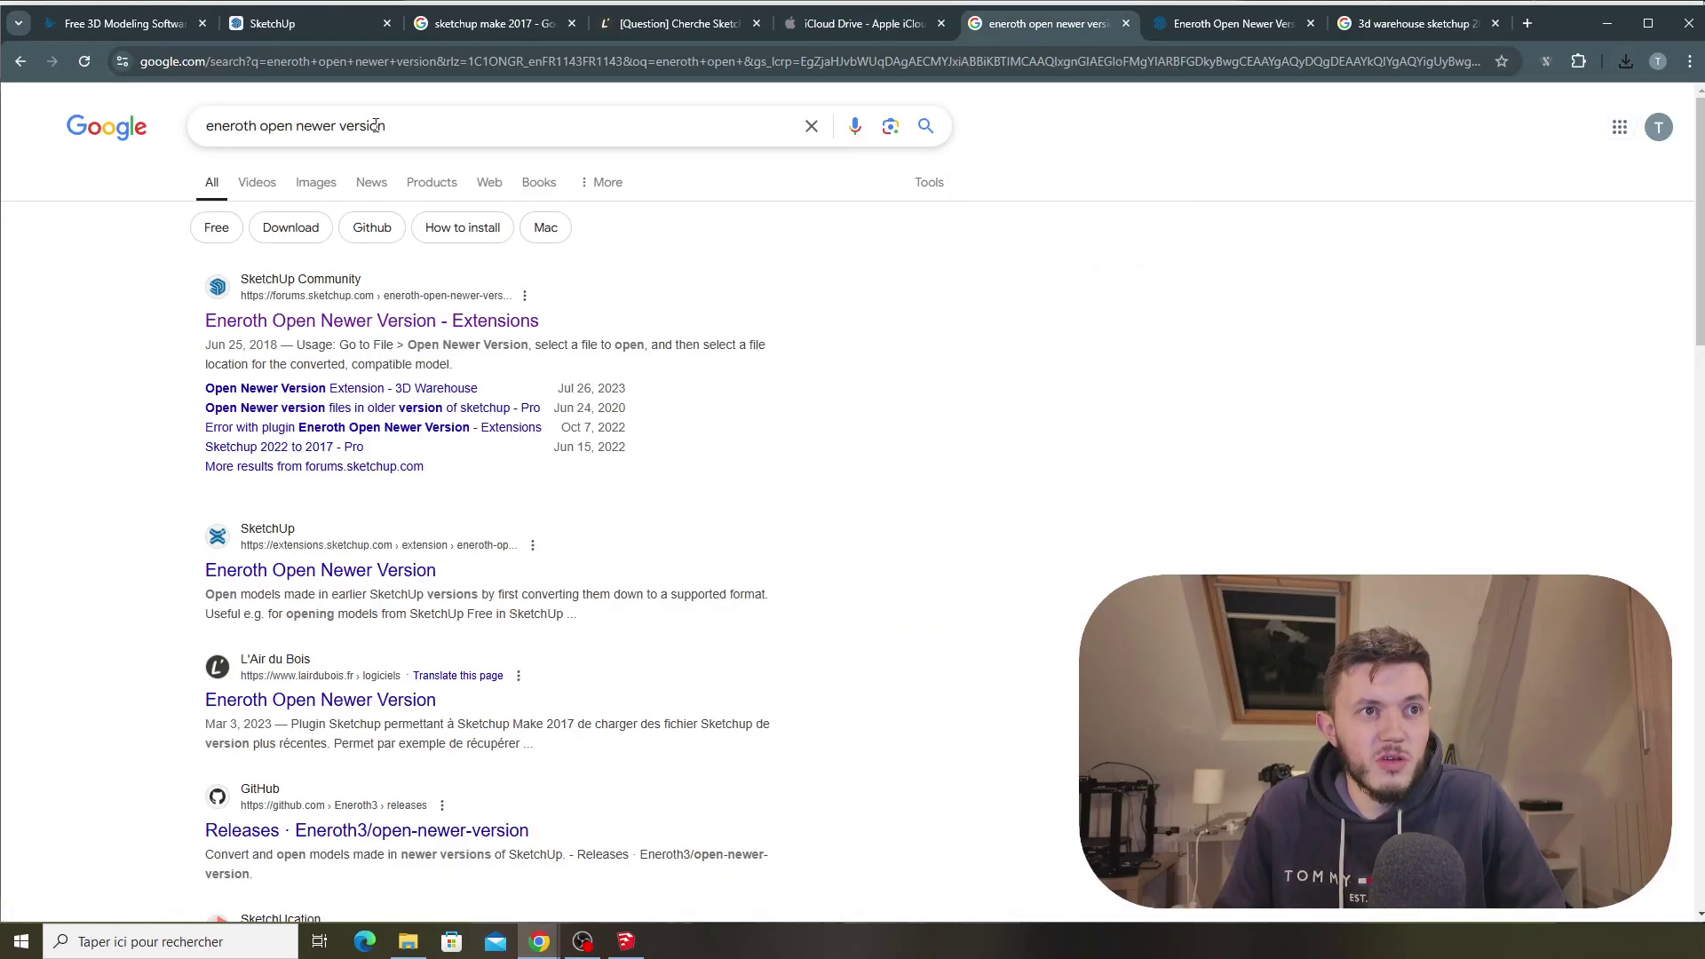
left_click(228, 579)
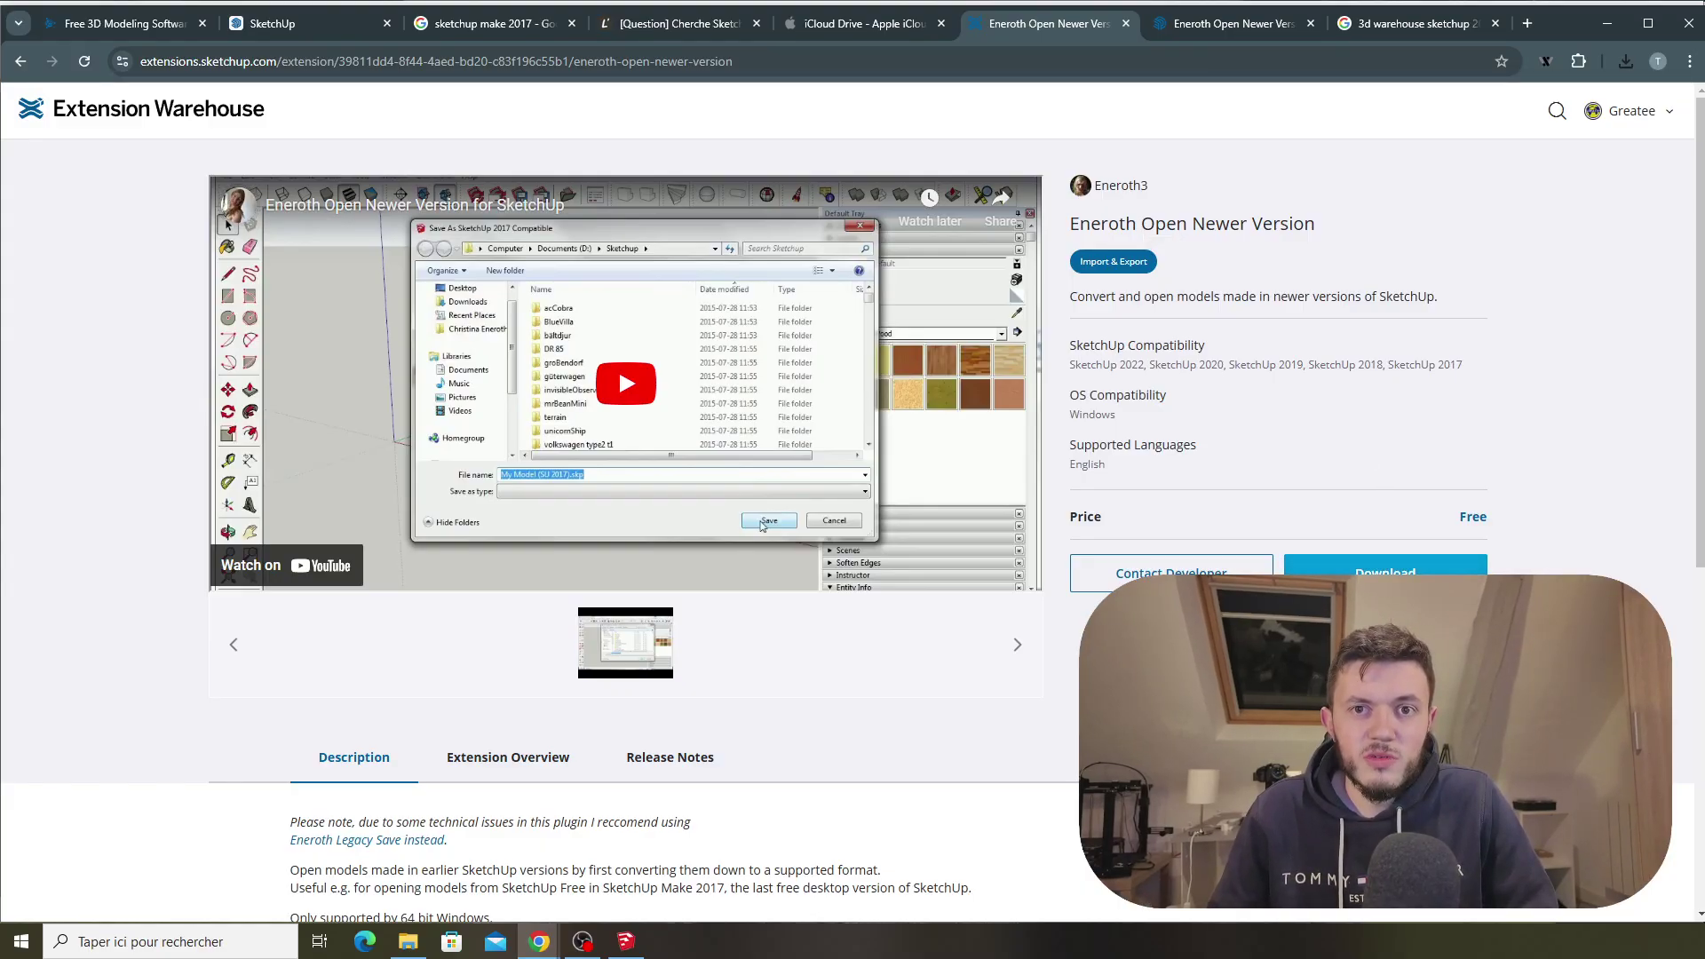
left_click(1385, 573)
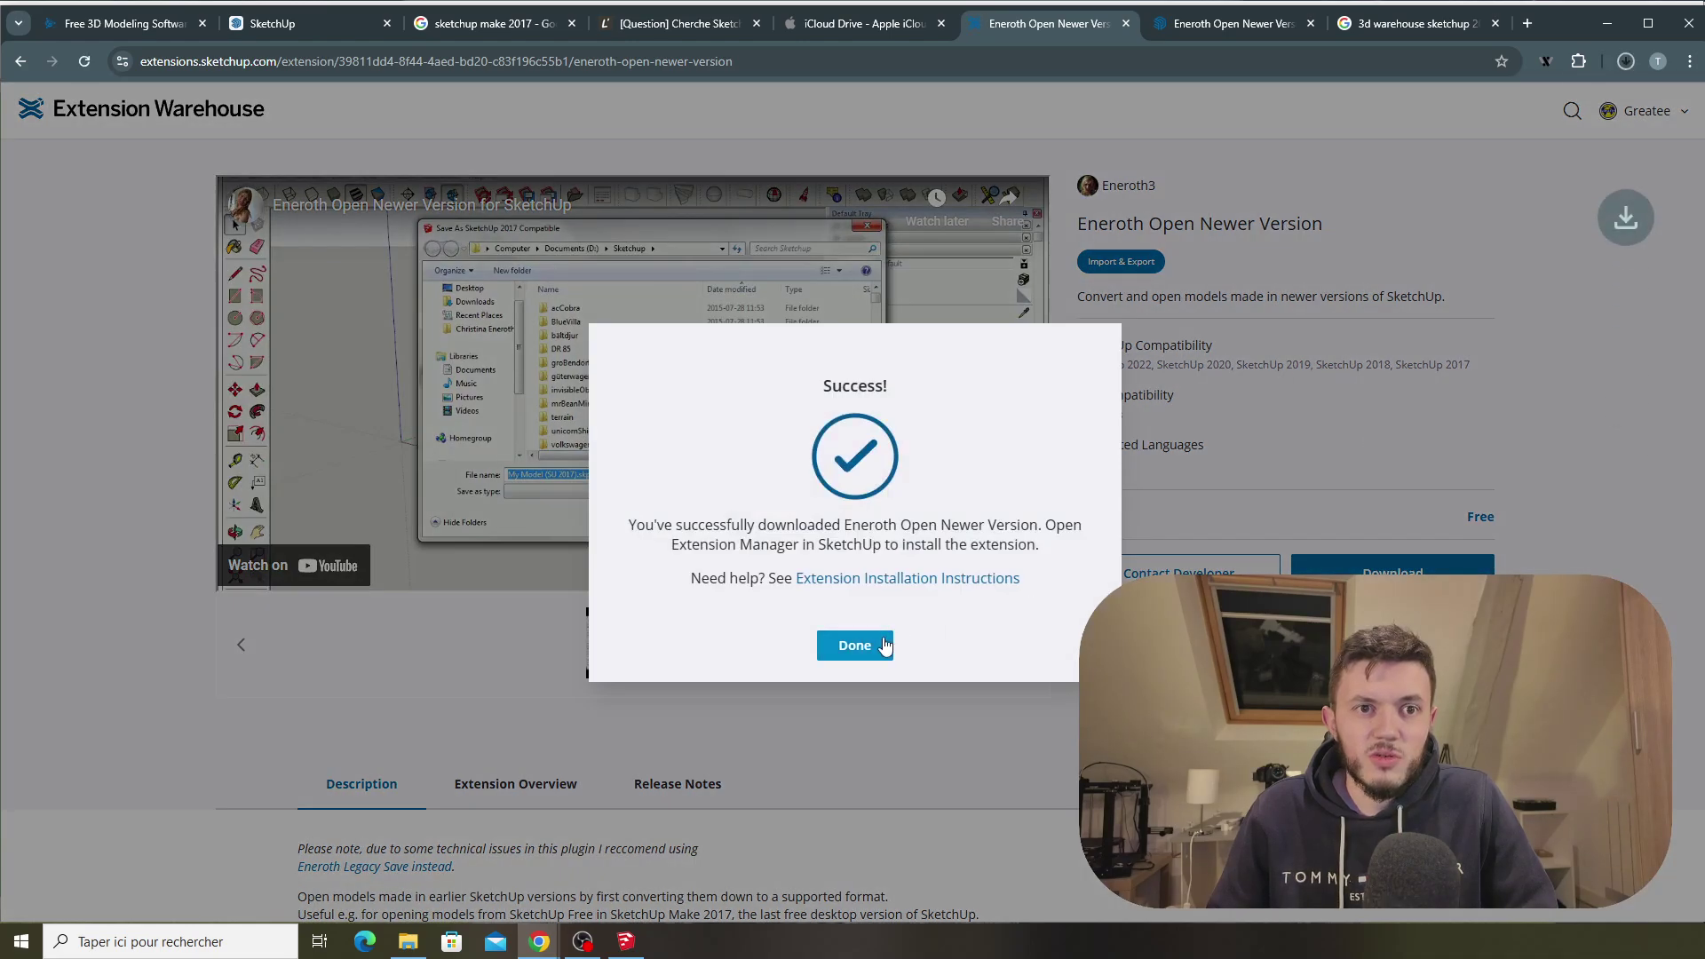
left_click(855, 646)
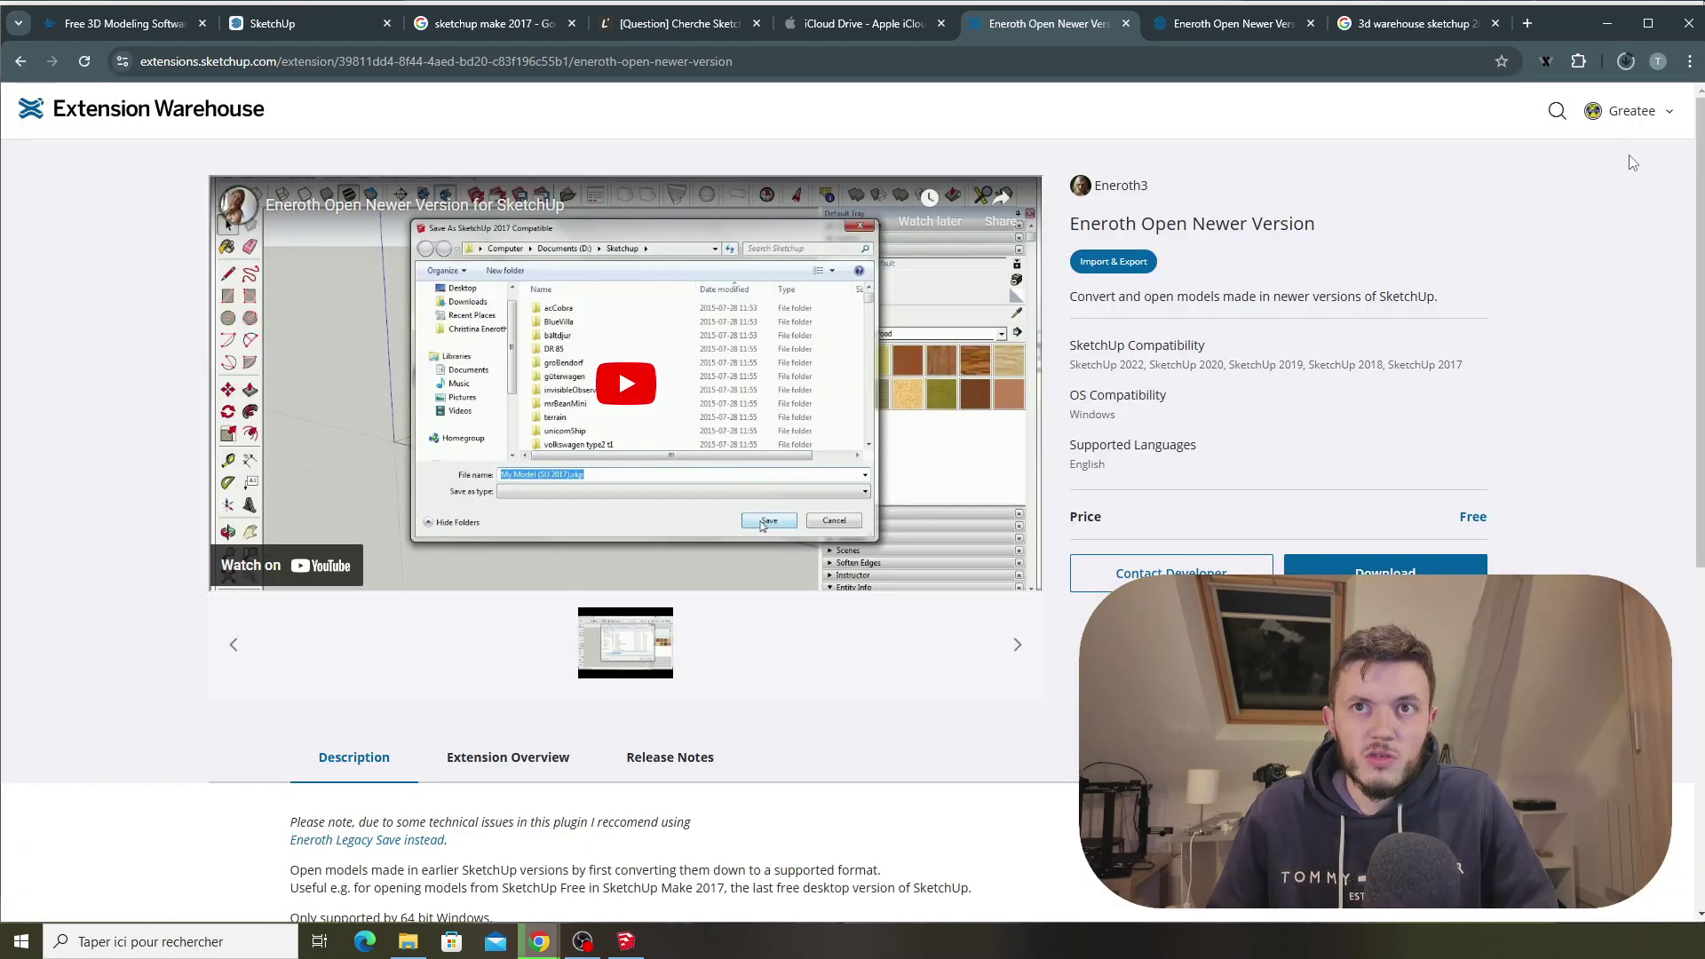
Step: Install the downloaded ene_open_newer_version_v1.0.8 file from the Téléchargements folder through the extension manager in SketchUp Make 2017
left_click(1625, 61)
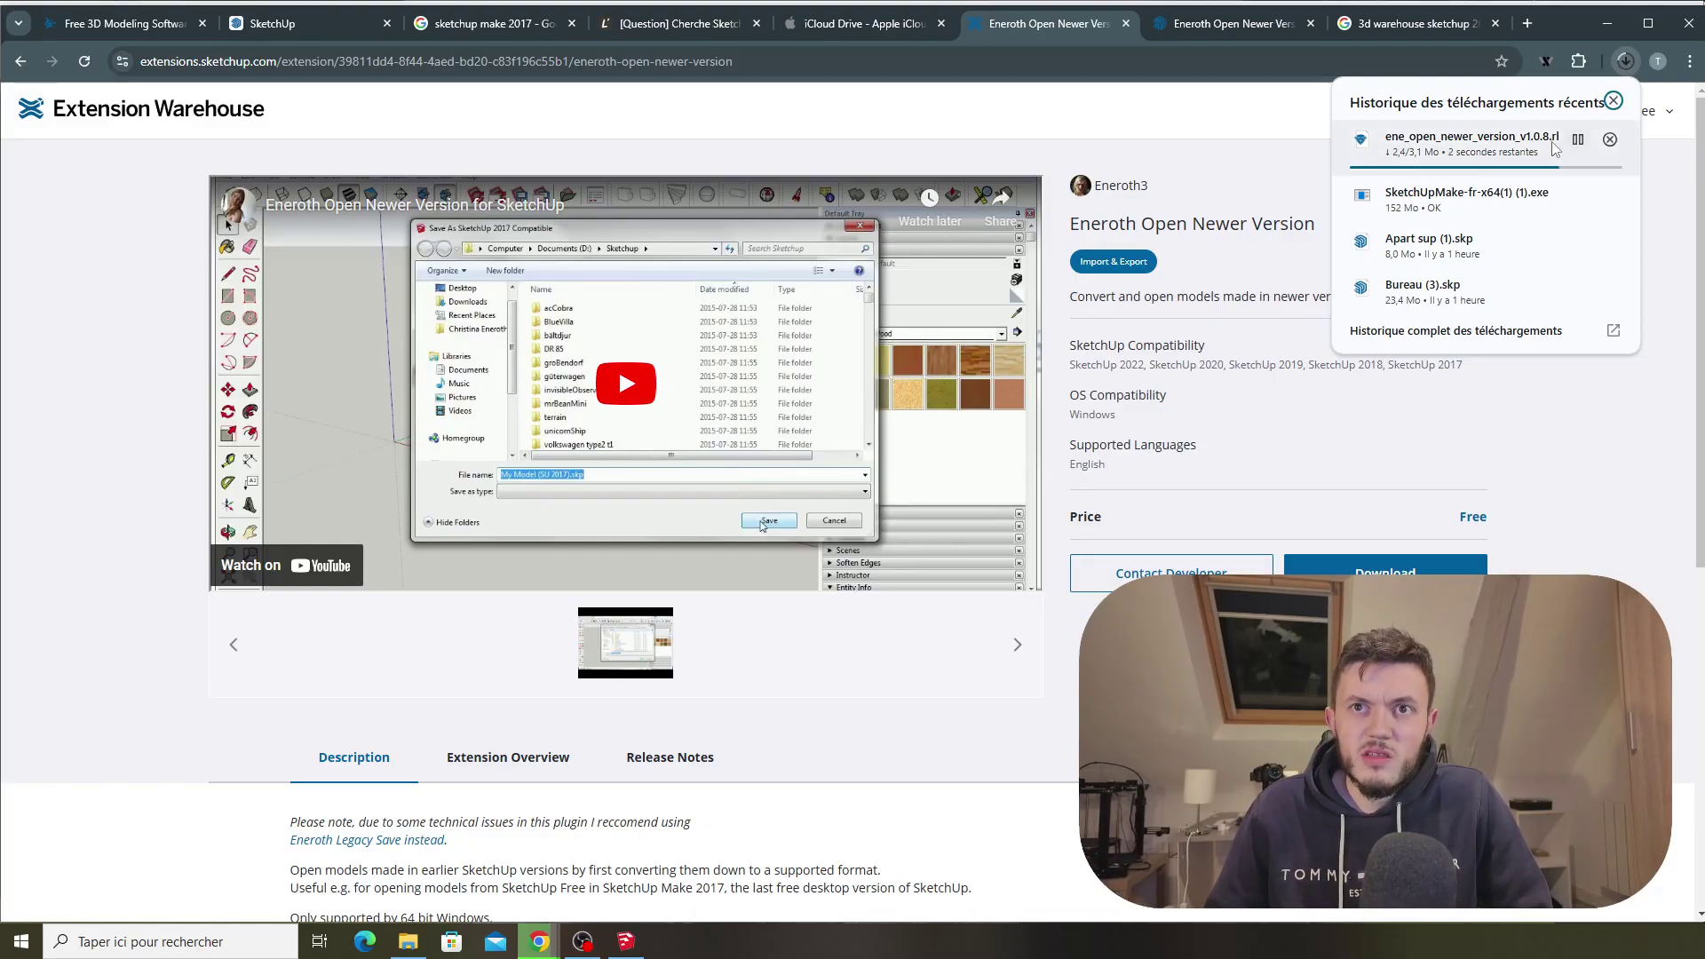
left_click(626, 942)
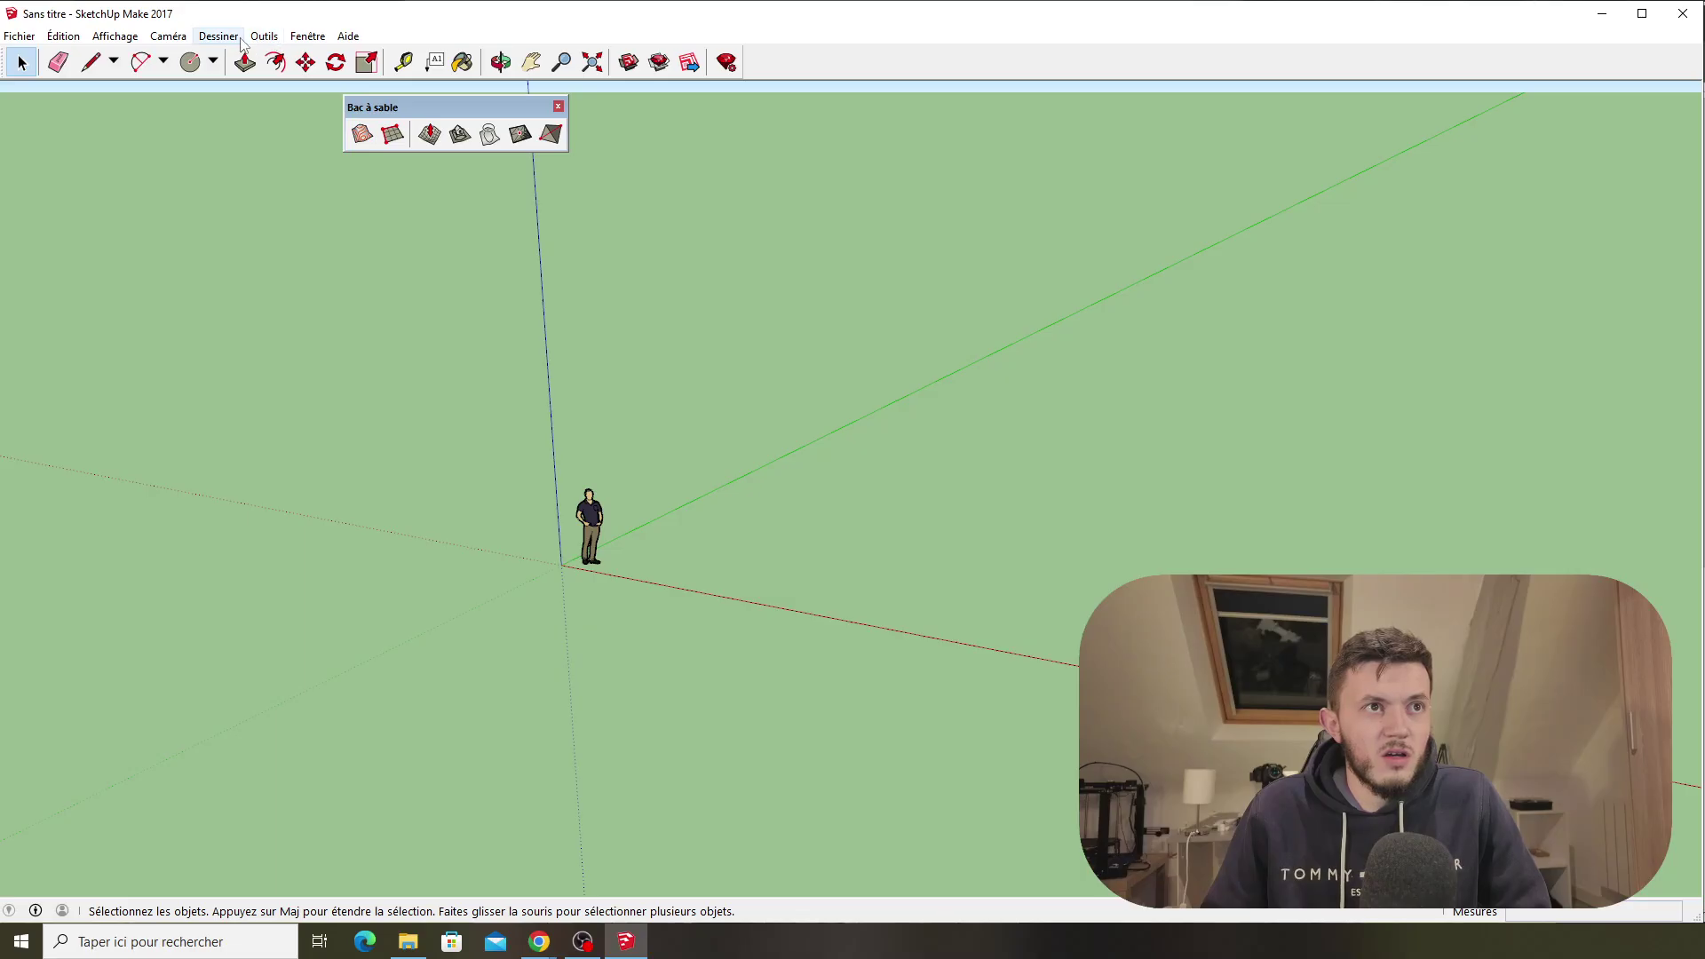
left_click(308, 36)
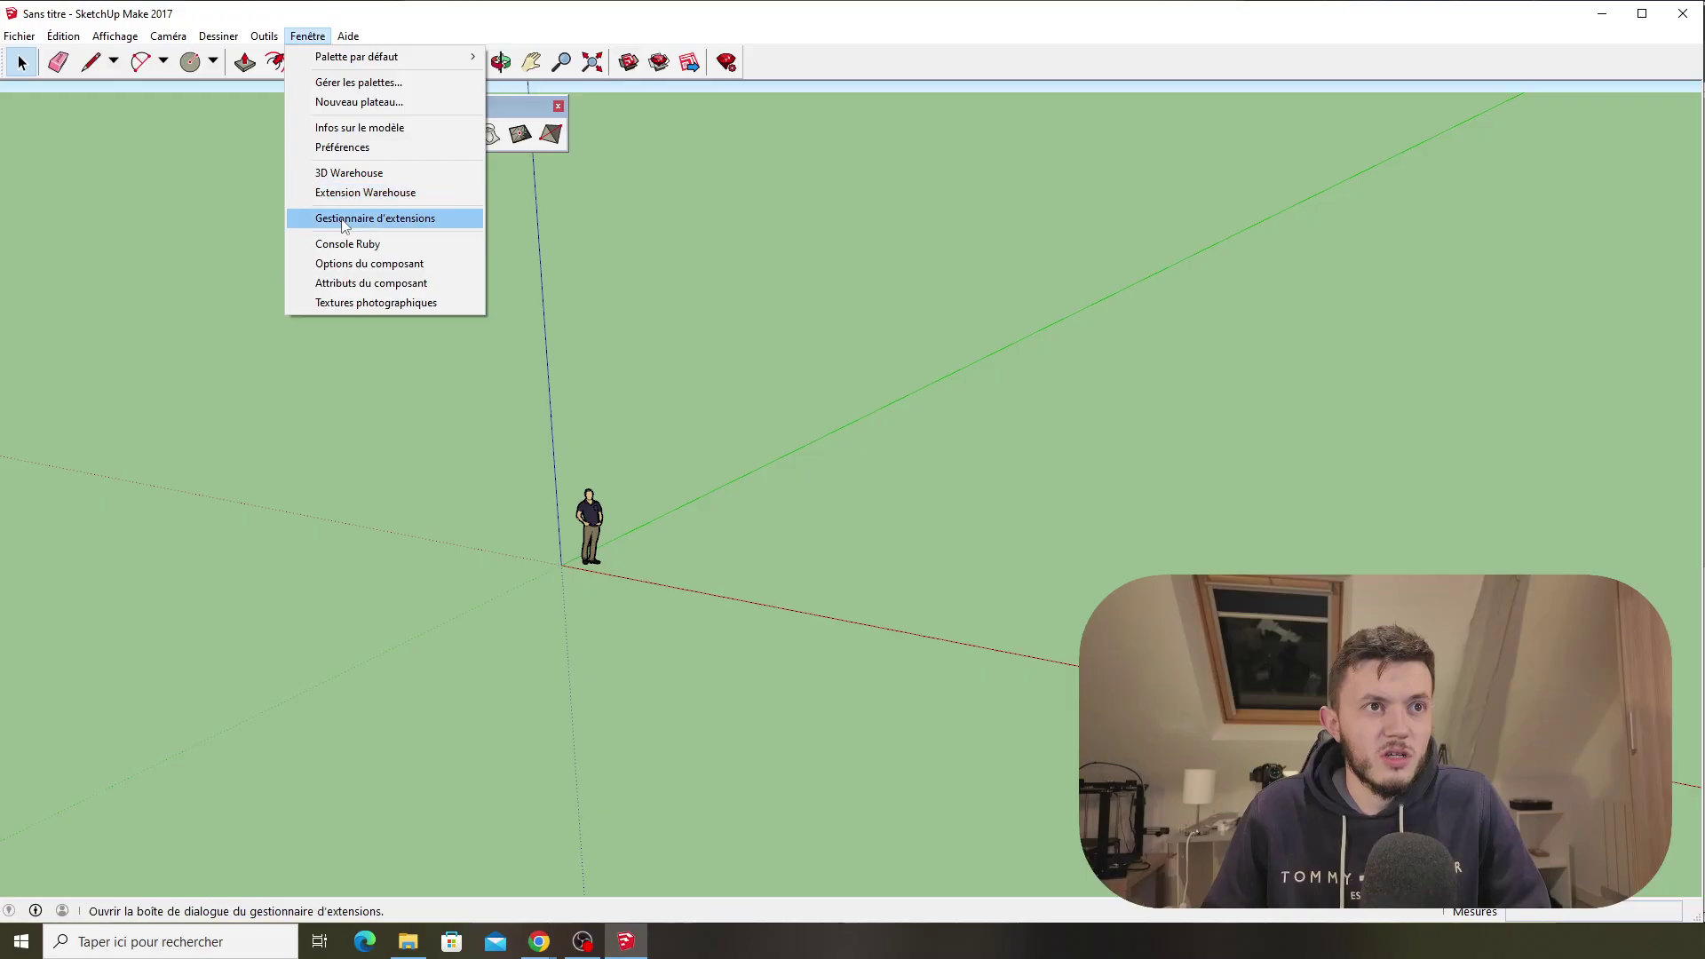
left_click(343, 218)
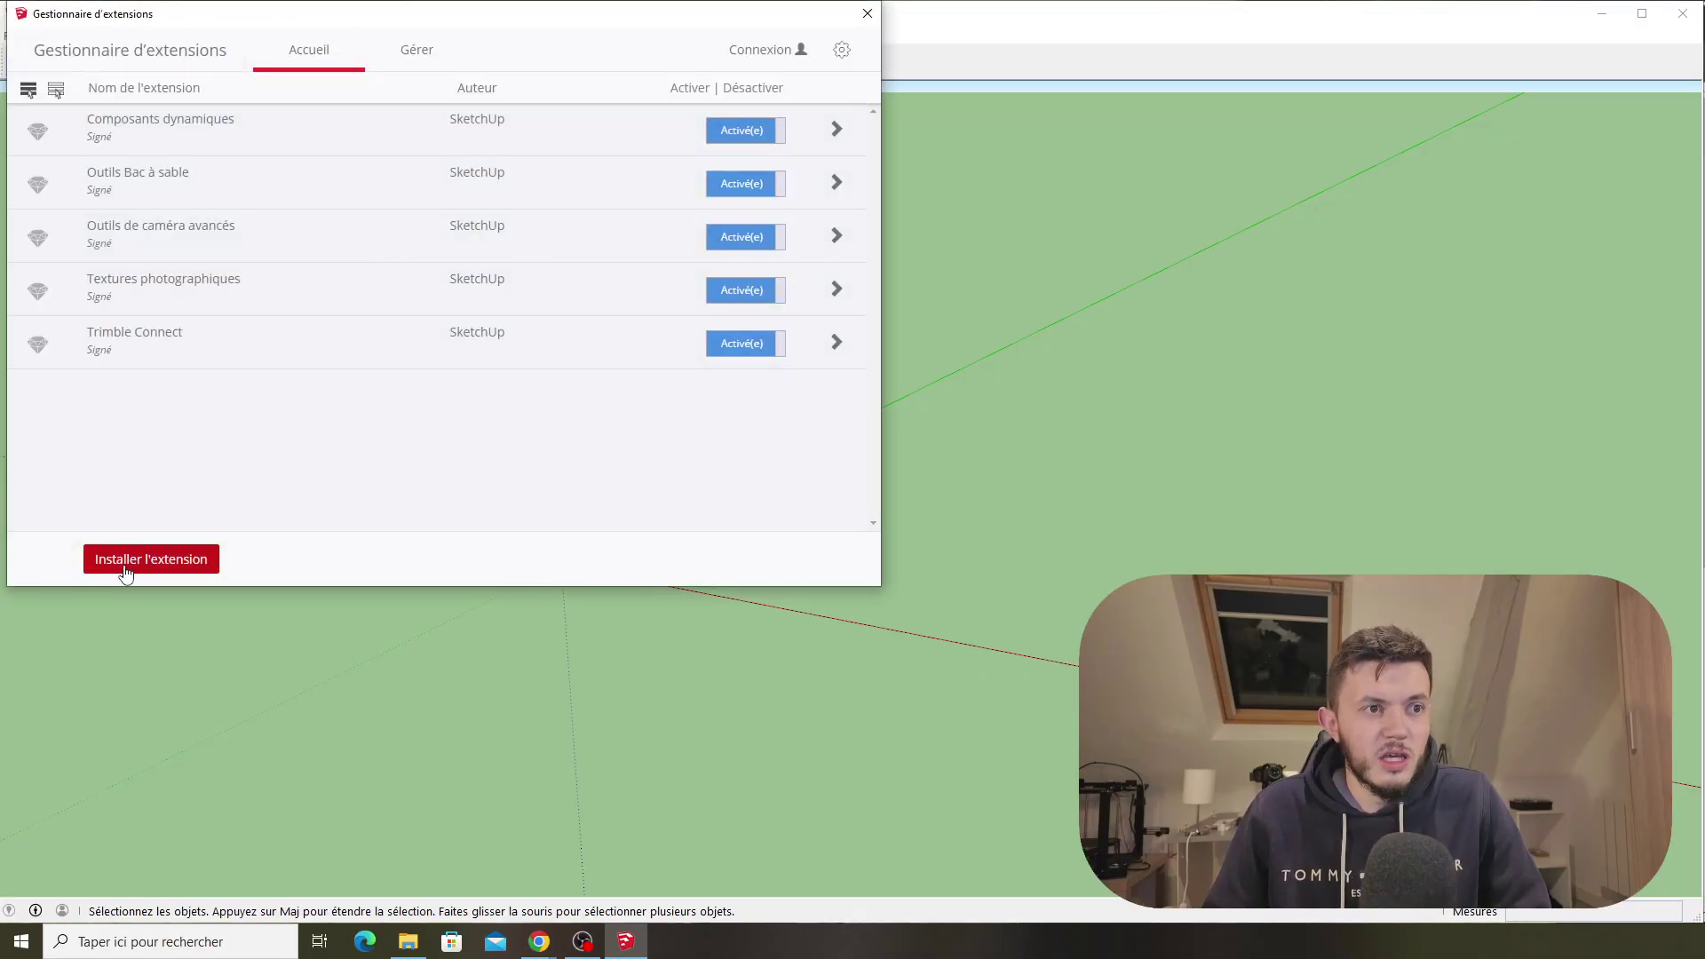
left_click(123, 559)
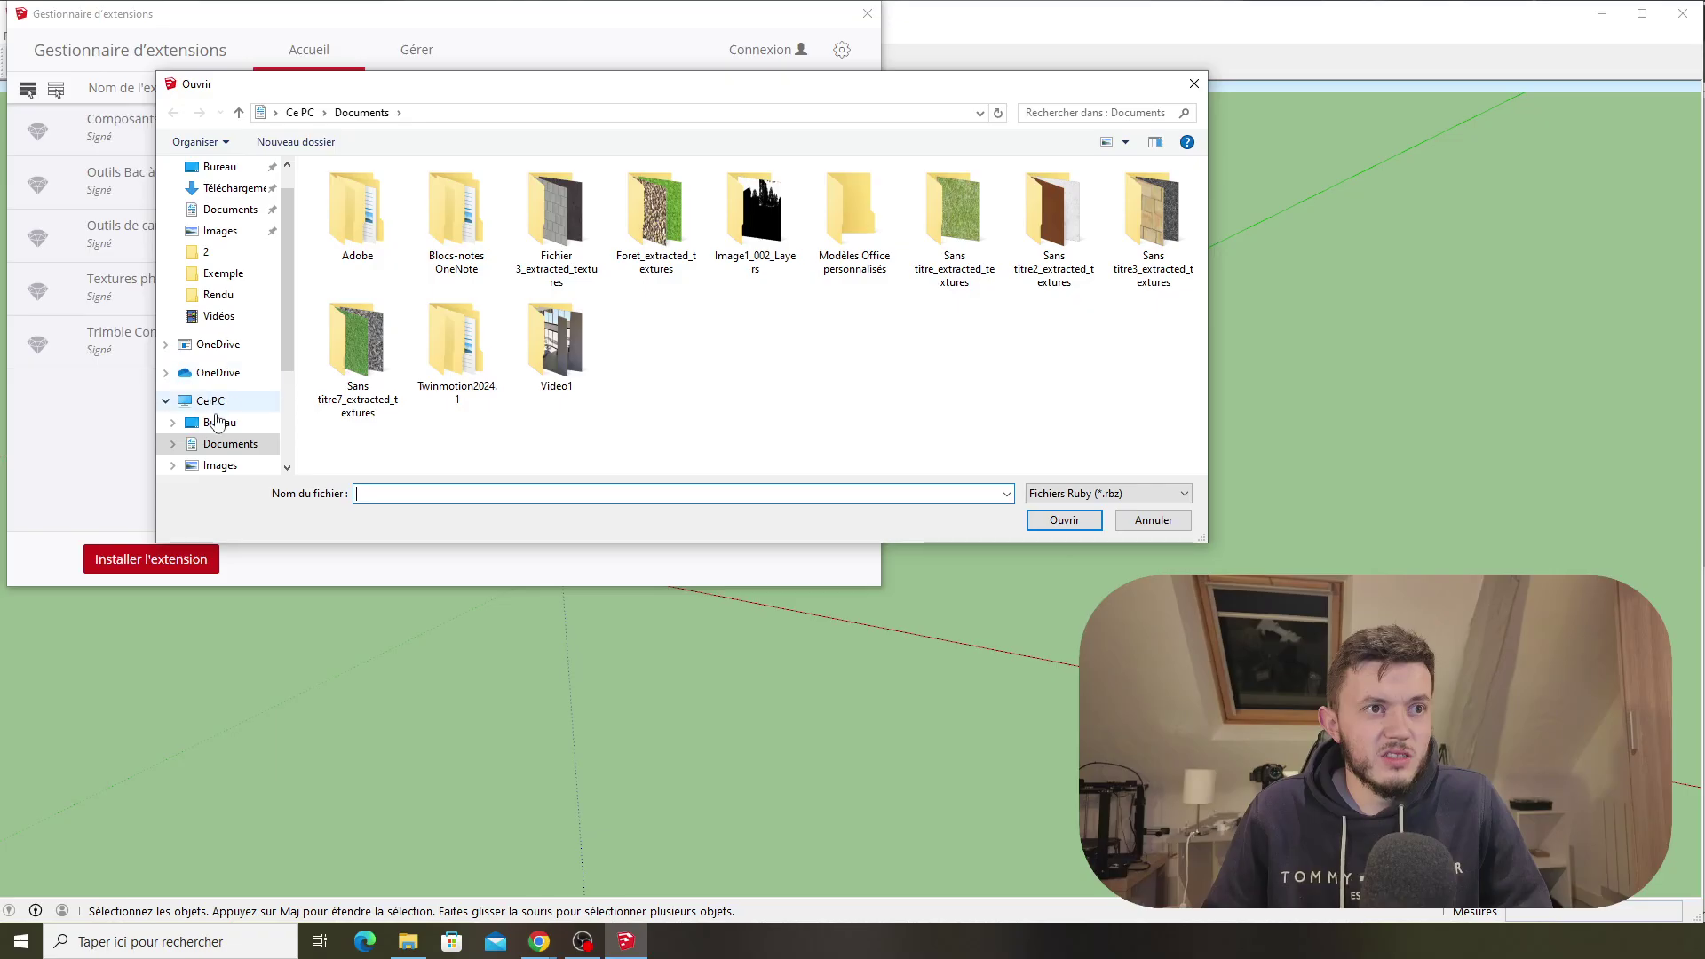
left_click(232, 188)
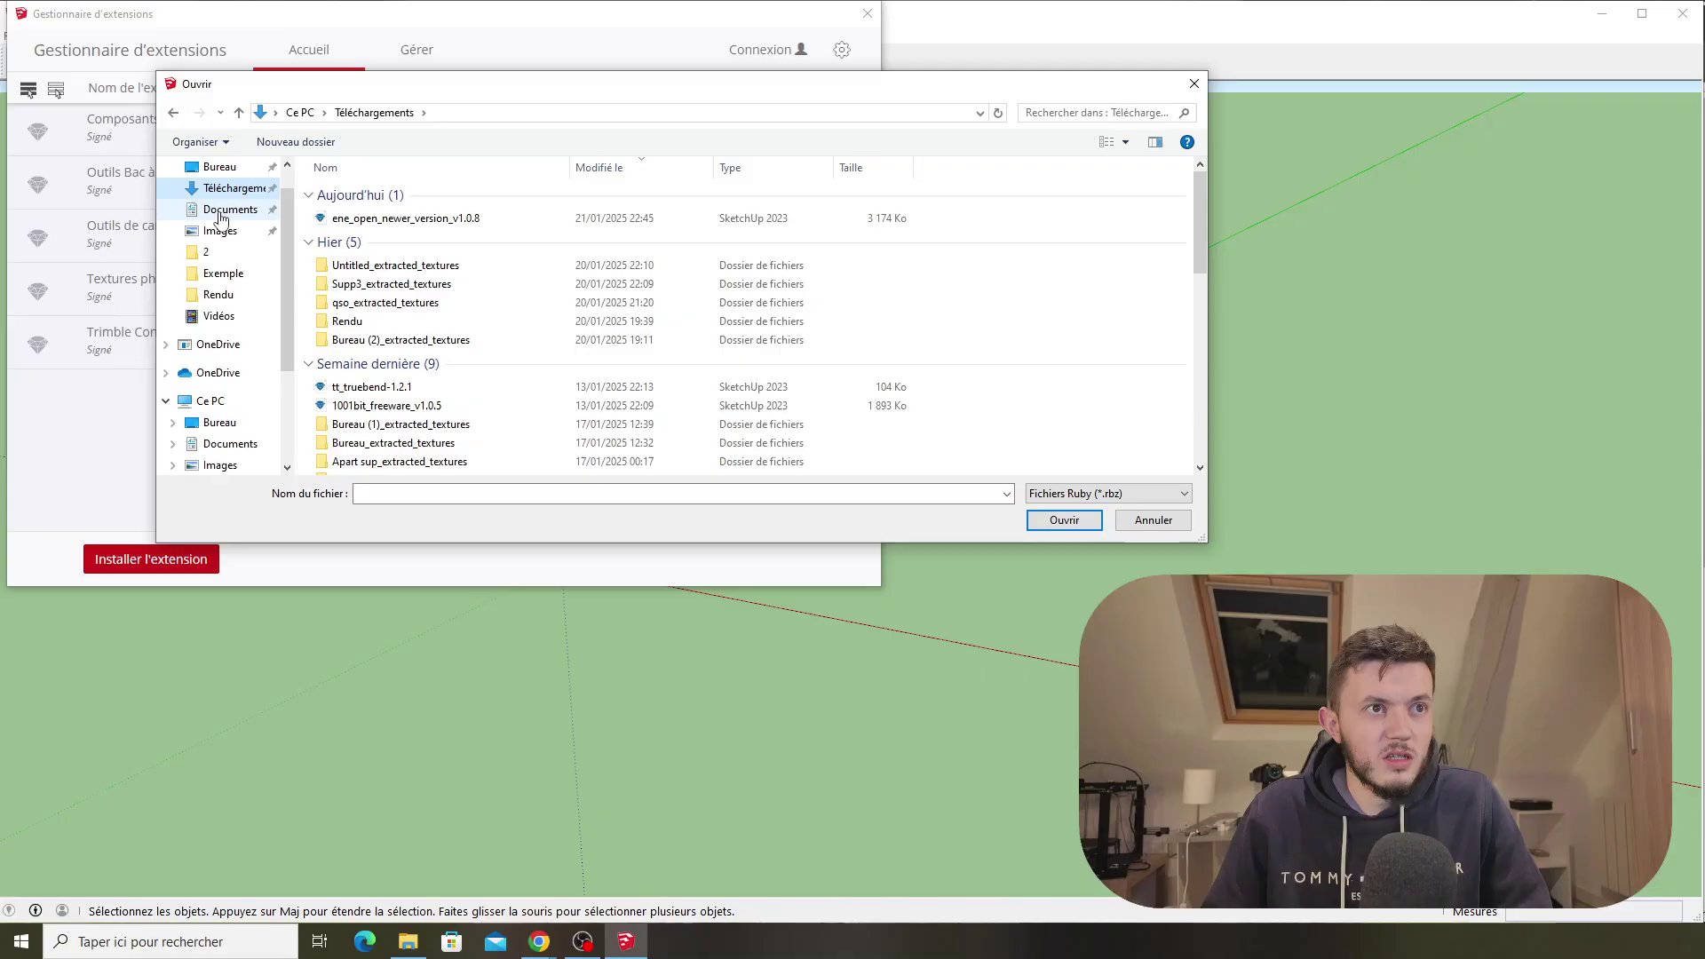
mouse_move(539, 941)
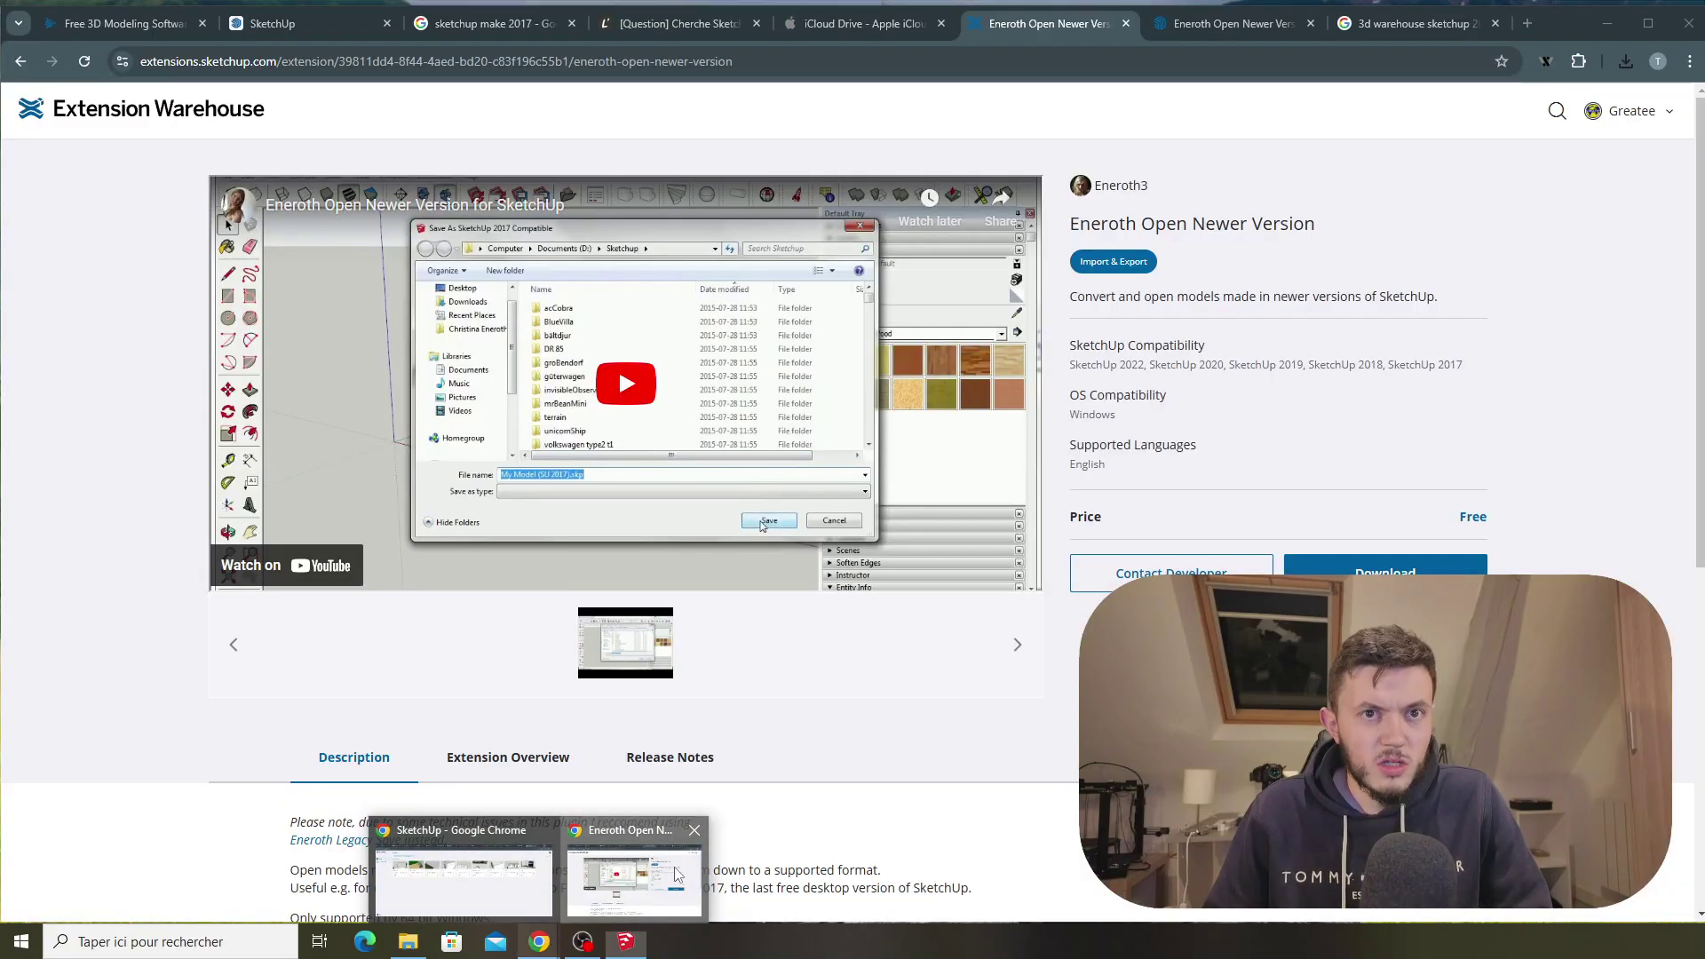
left_click(677, 874)
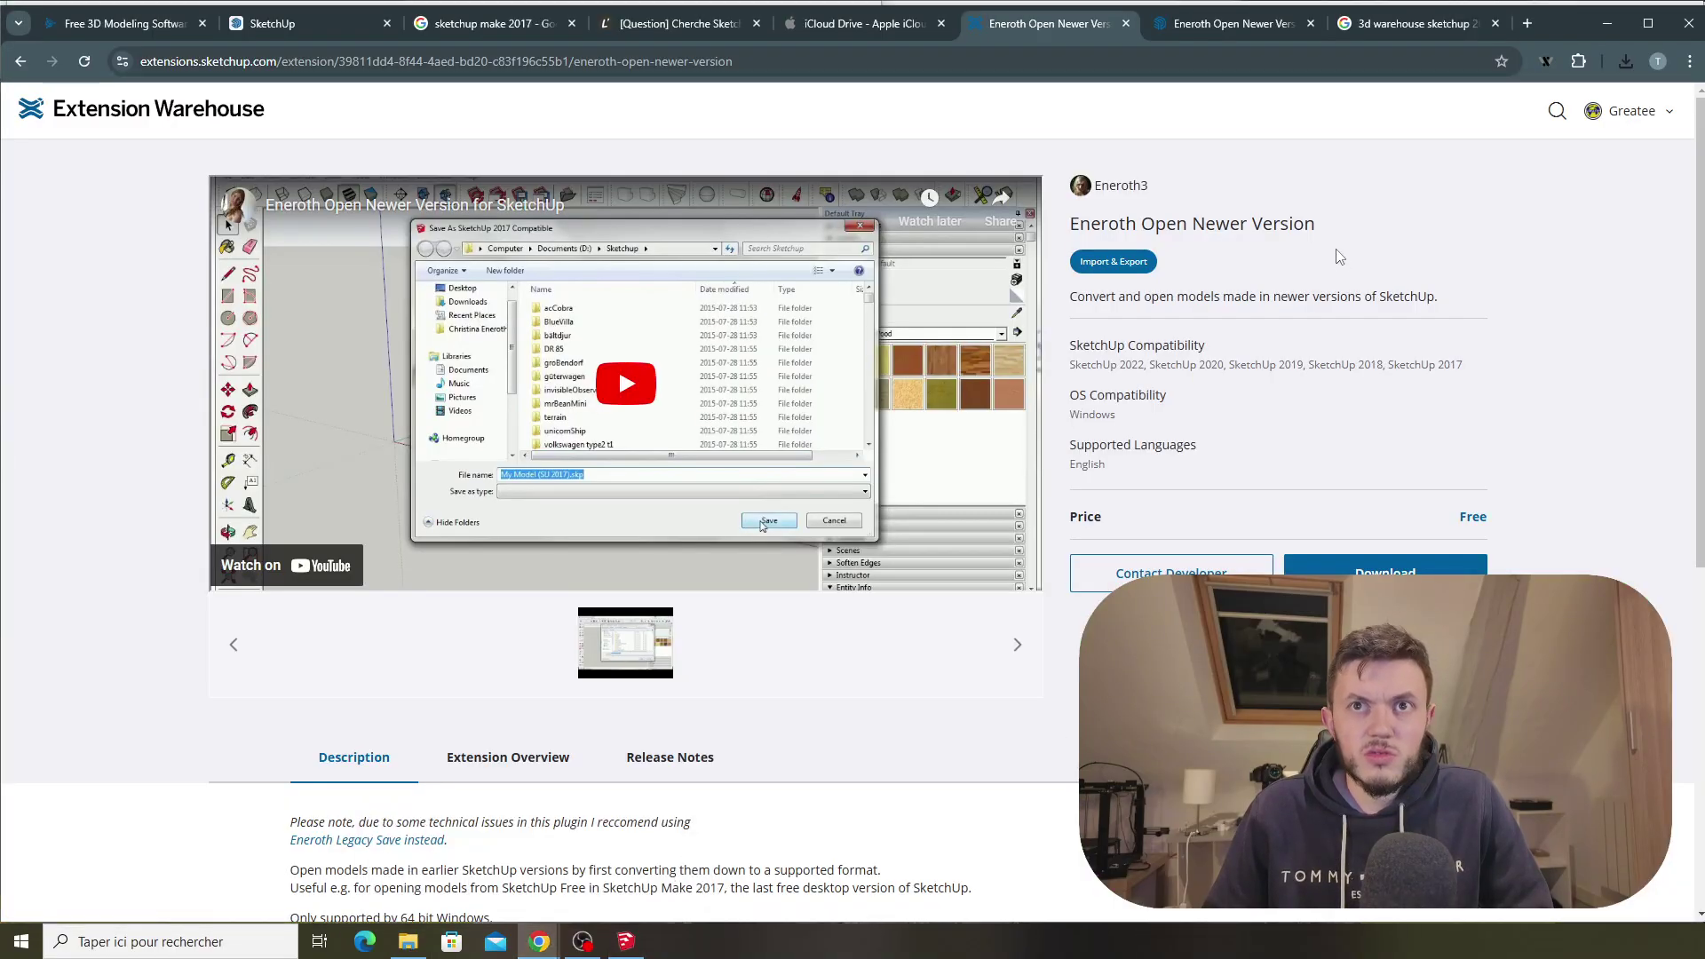
left_click(1625, 61)
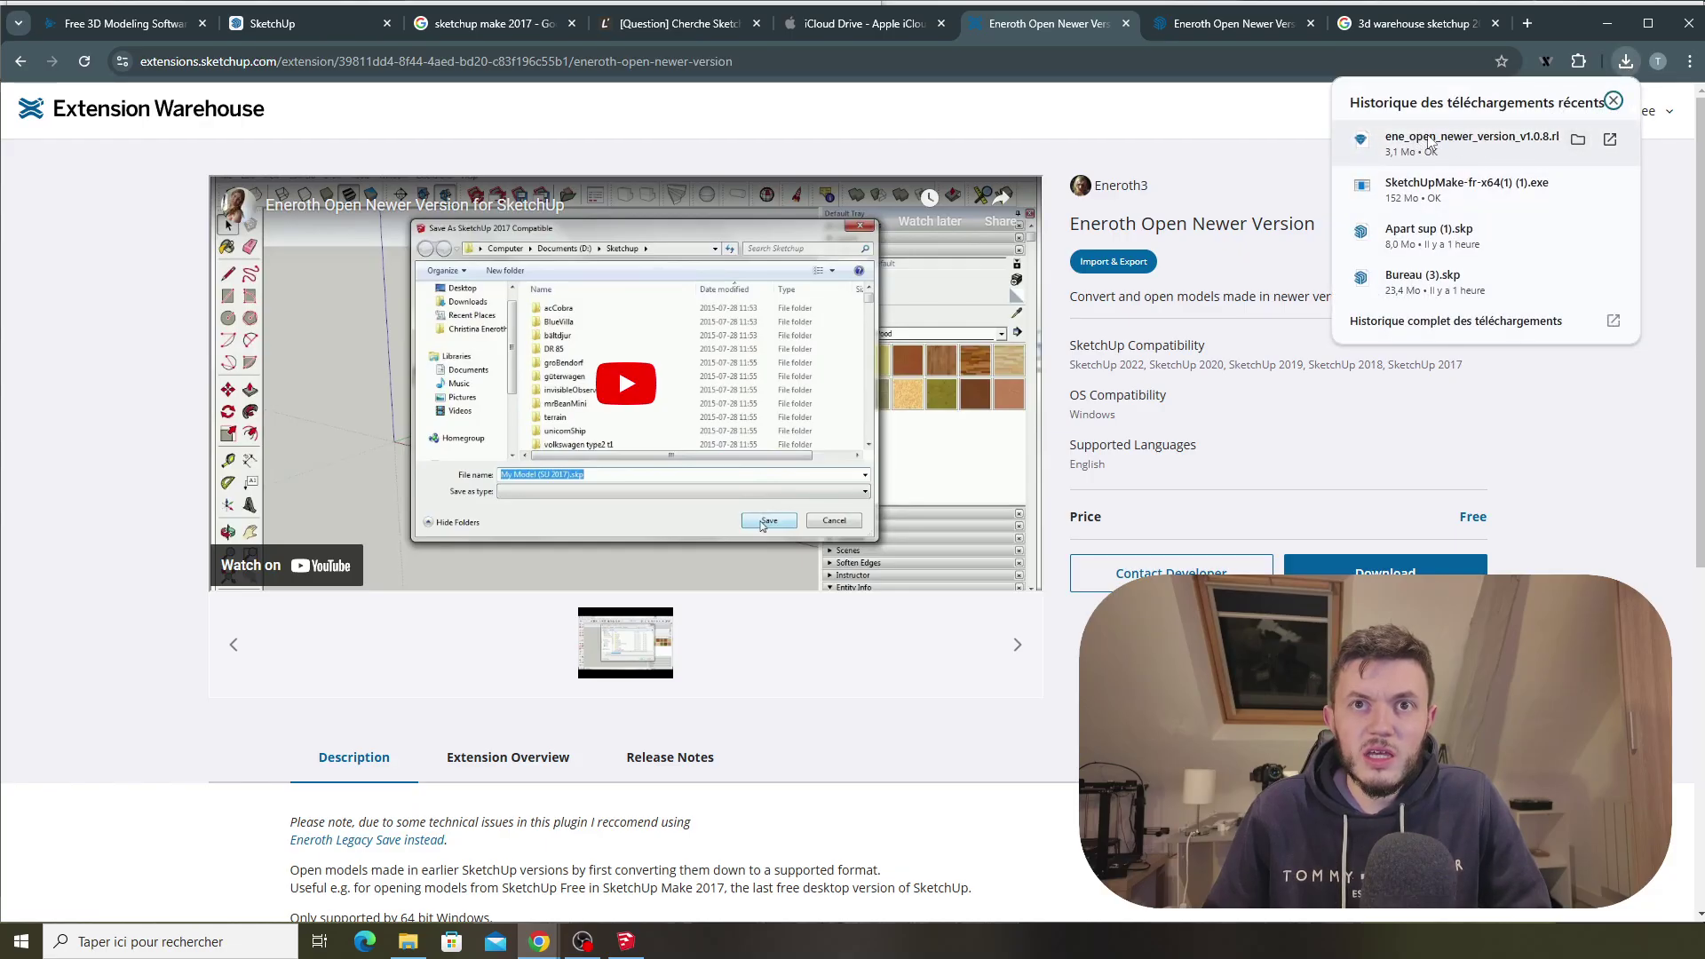
left_click(626, 942)
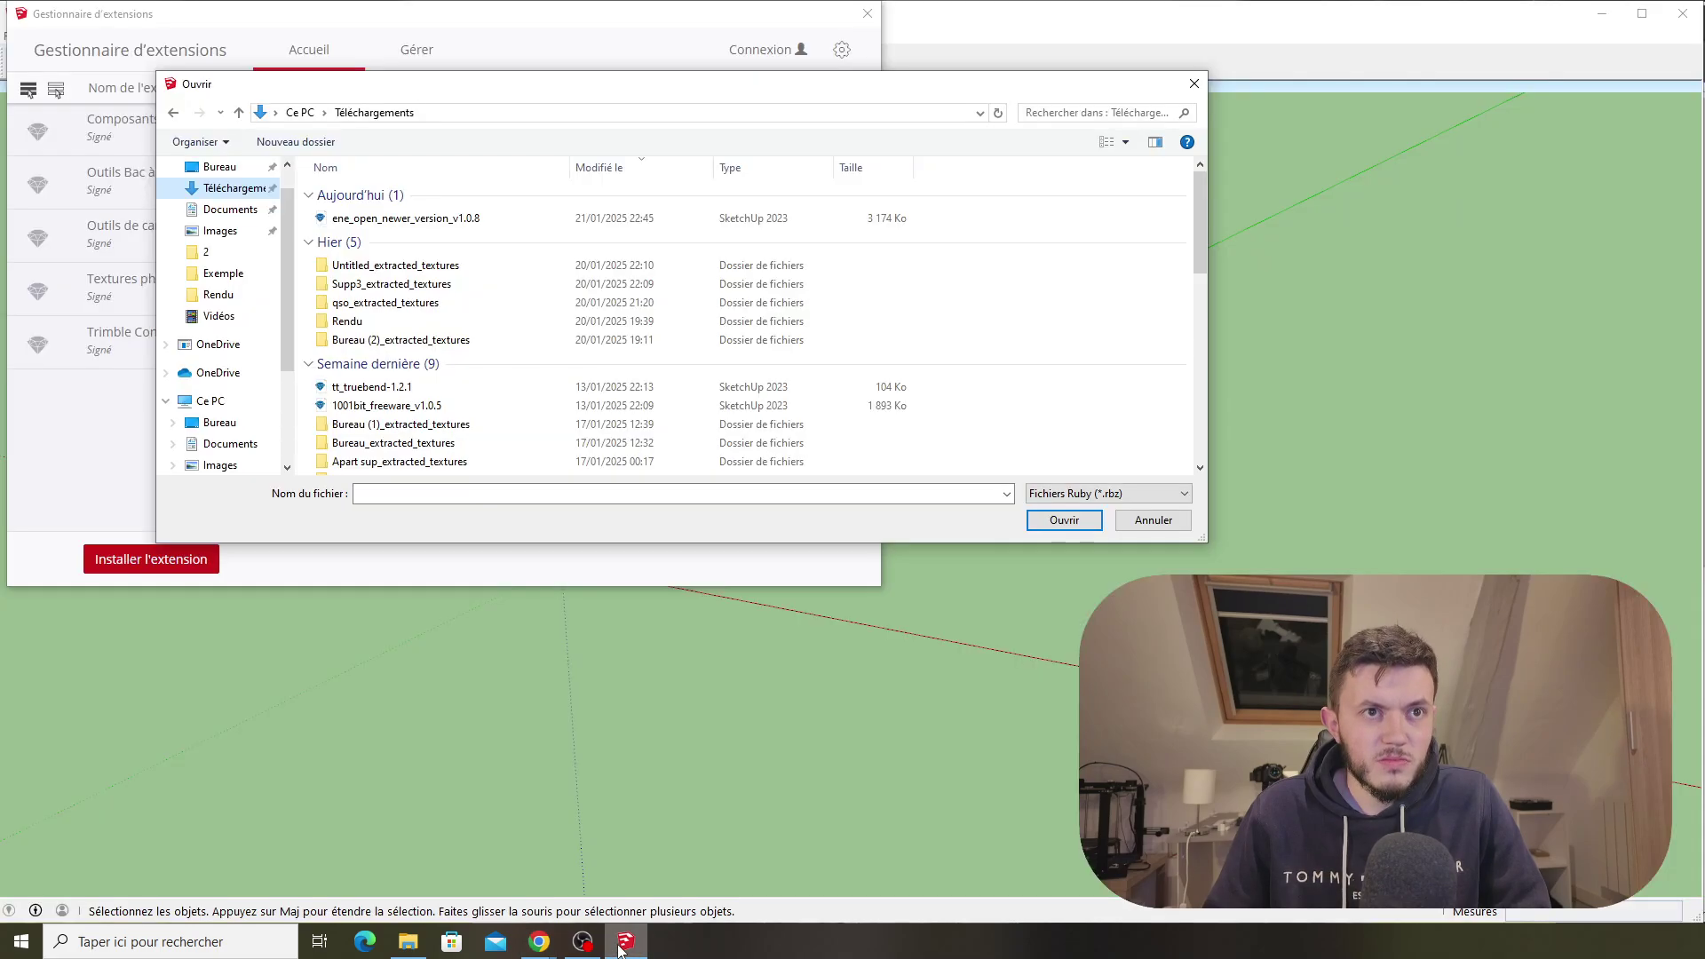
double_click(402, 218)
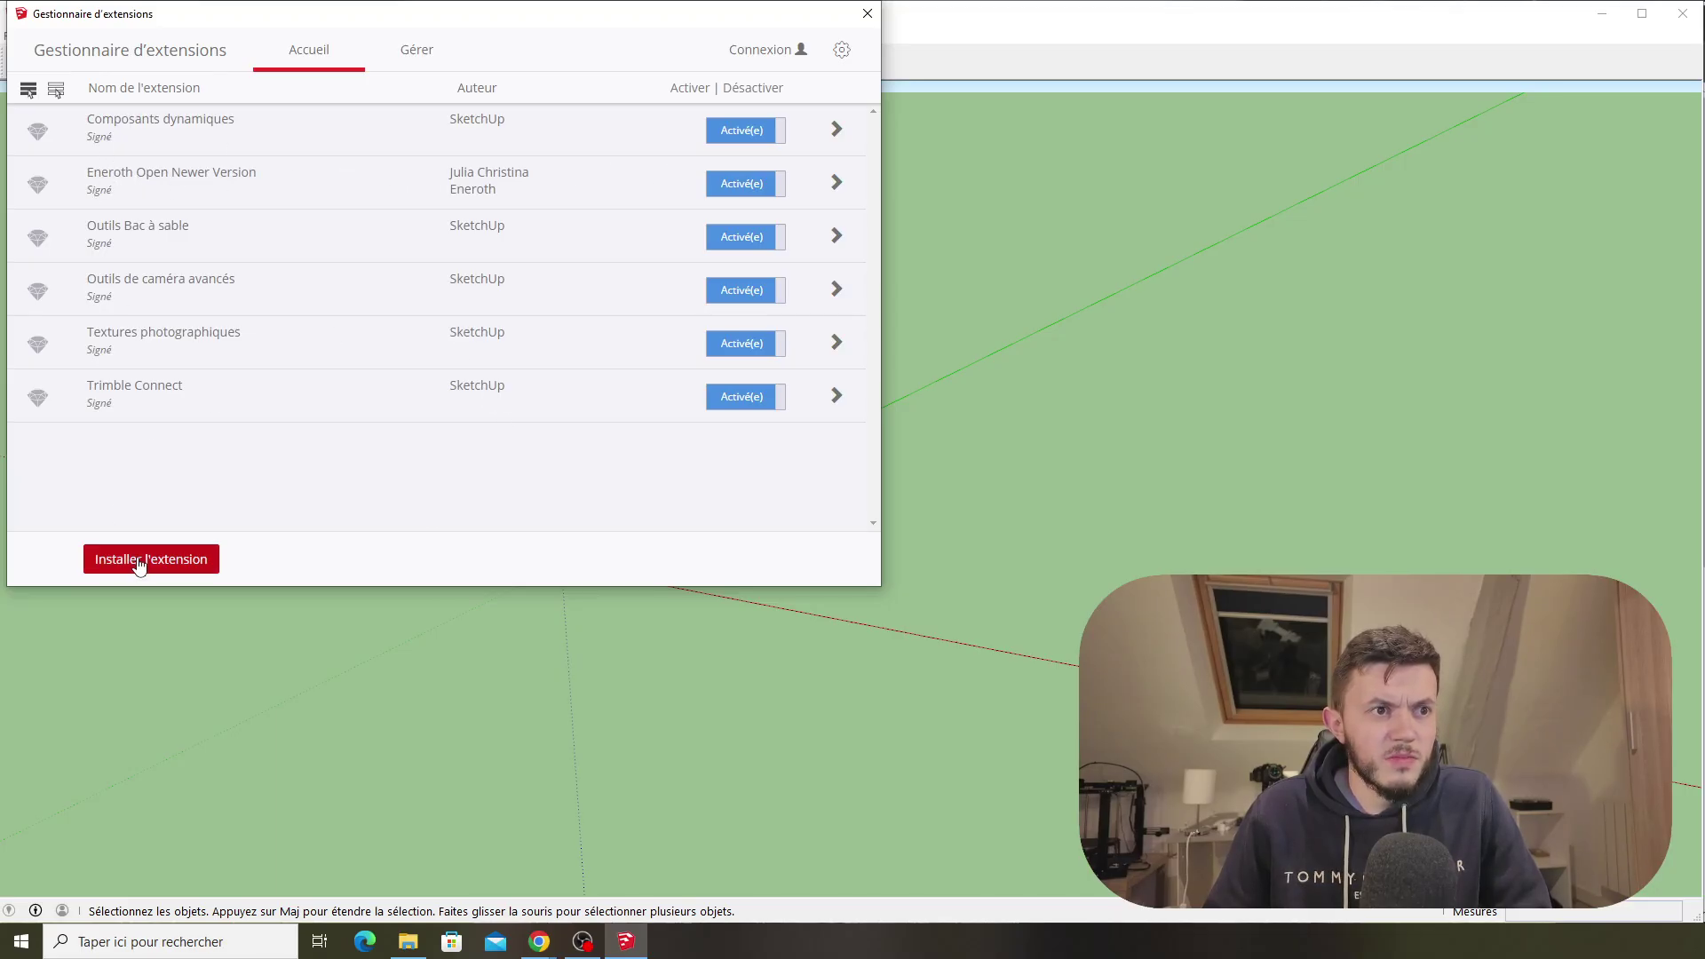
Step: Review the details of the Eneroth Open Newer Version extension and close the extension manager
left_click(836, 184)
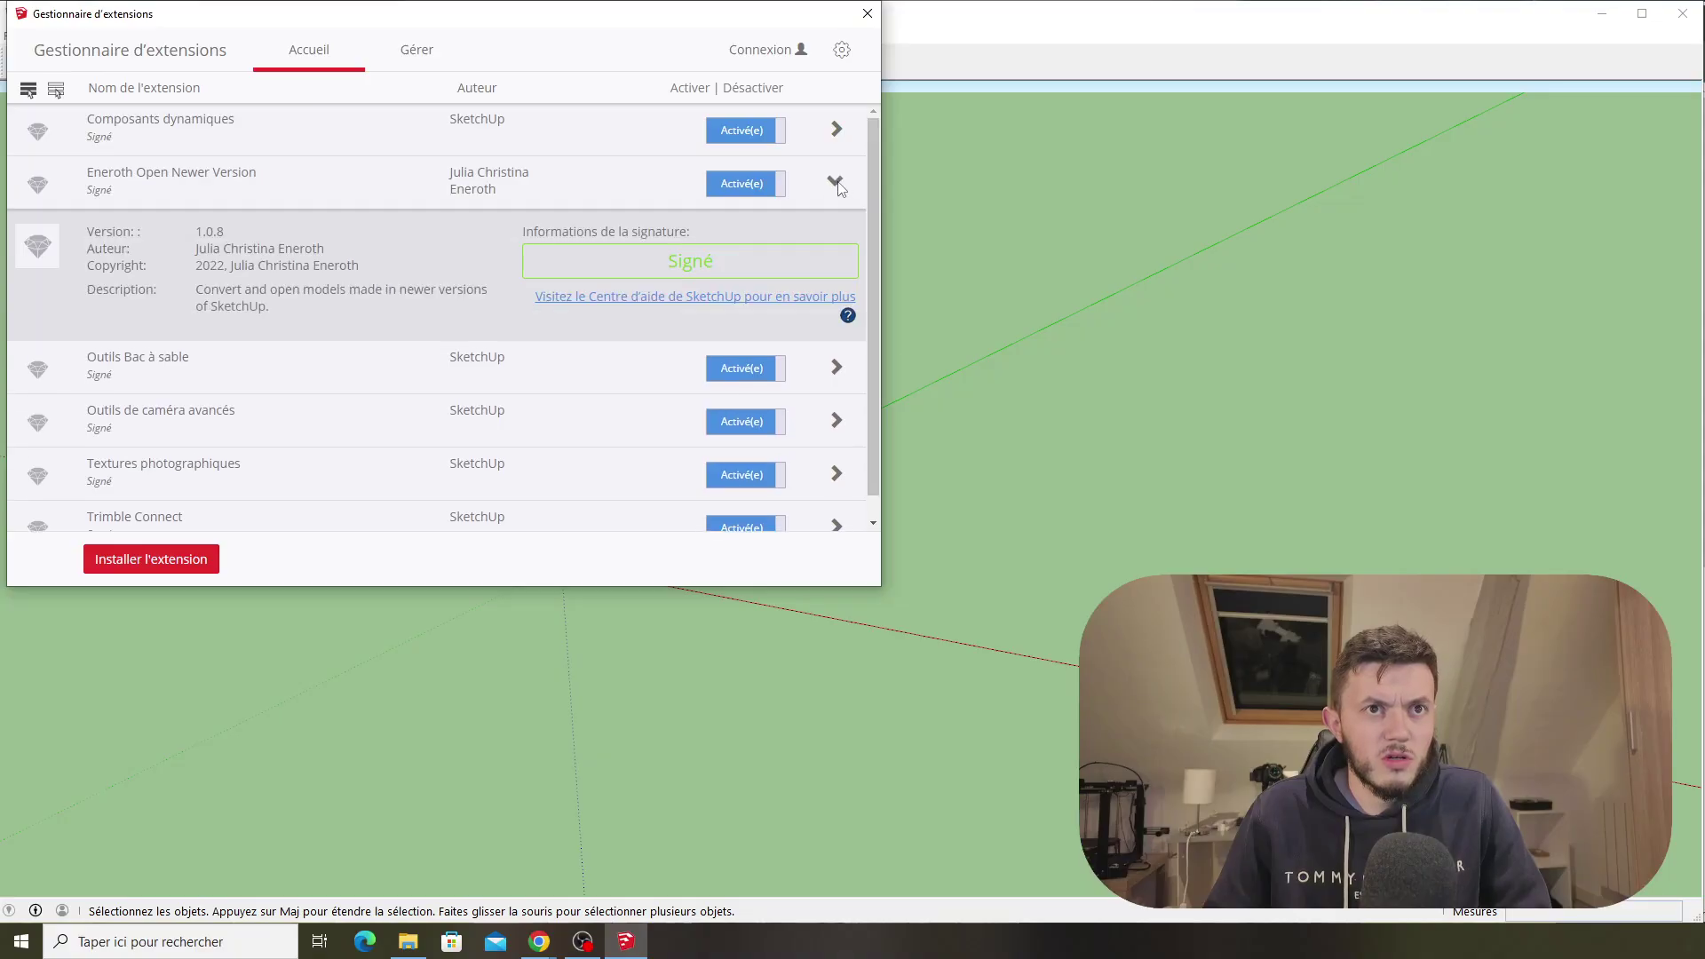
left_click(836, 184)
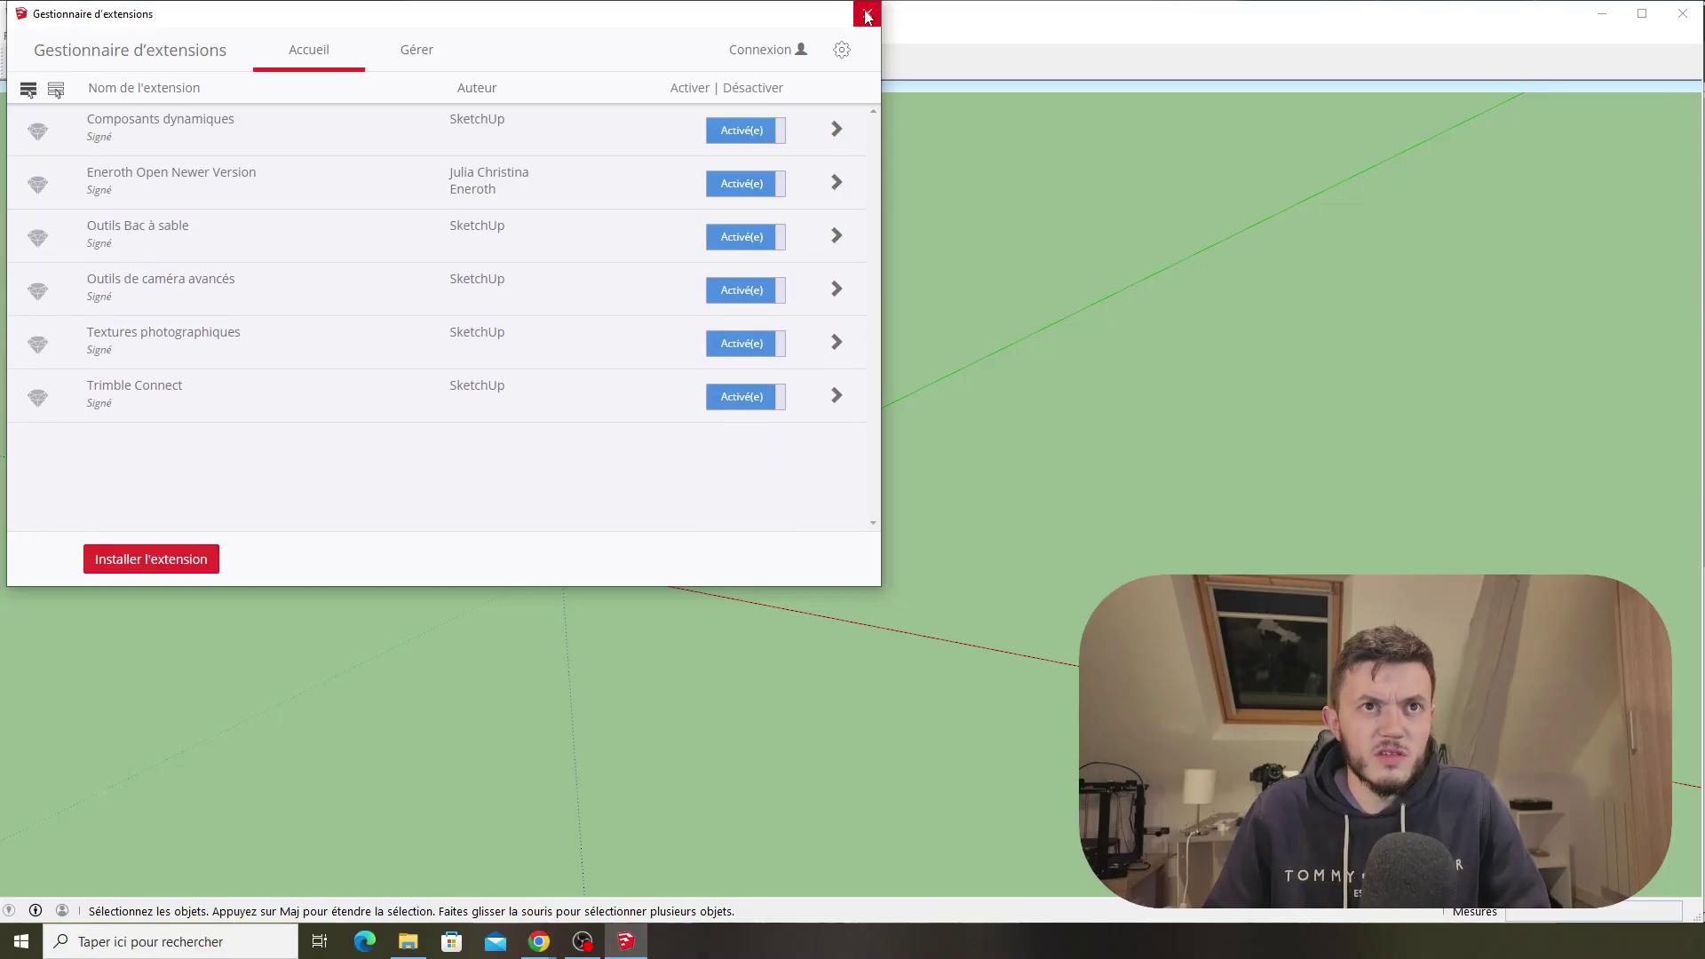
left_click(867, 14)
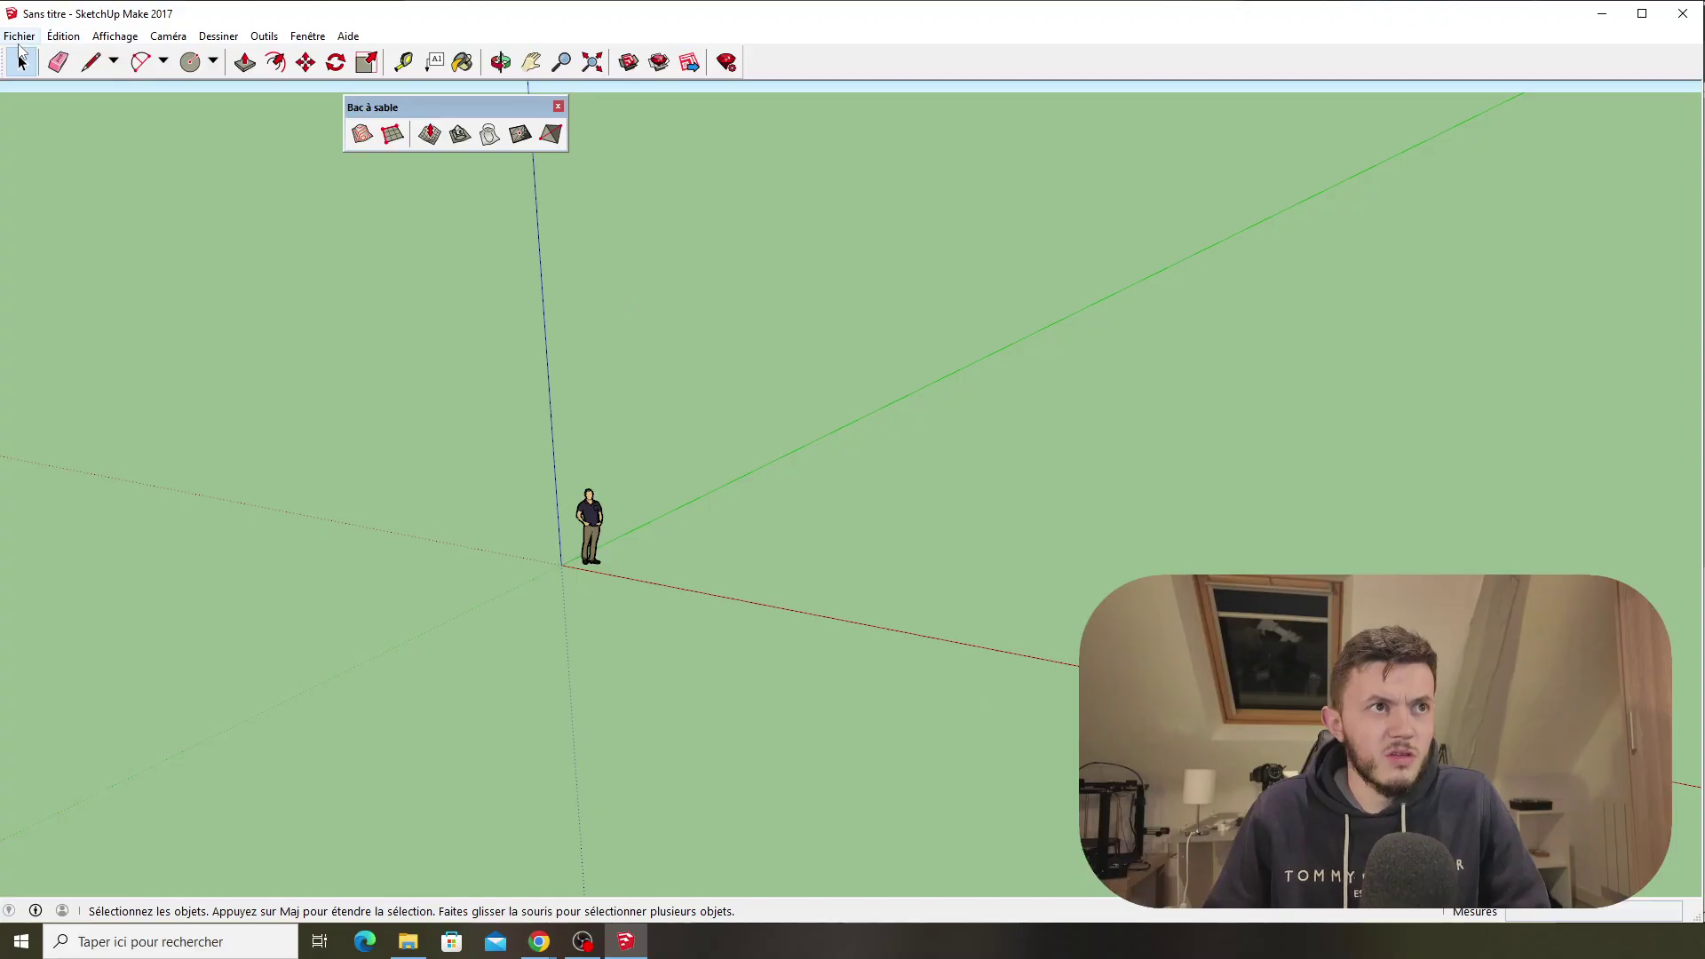
Step: Open the Apart sup (1) model from Téléchargements with Open Newer Version, saving the converted copy as Apart sup (1) (SU 2017)
left_click(20, 37)
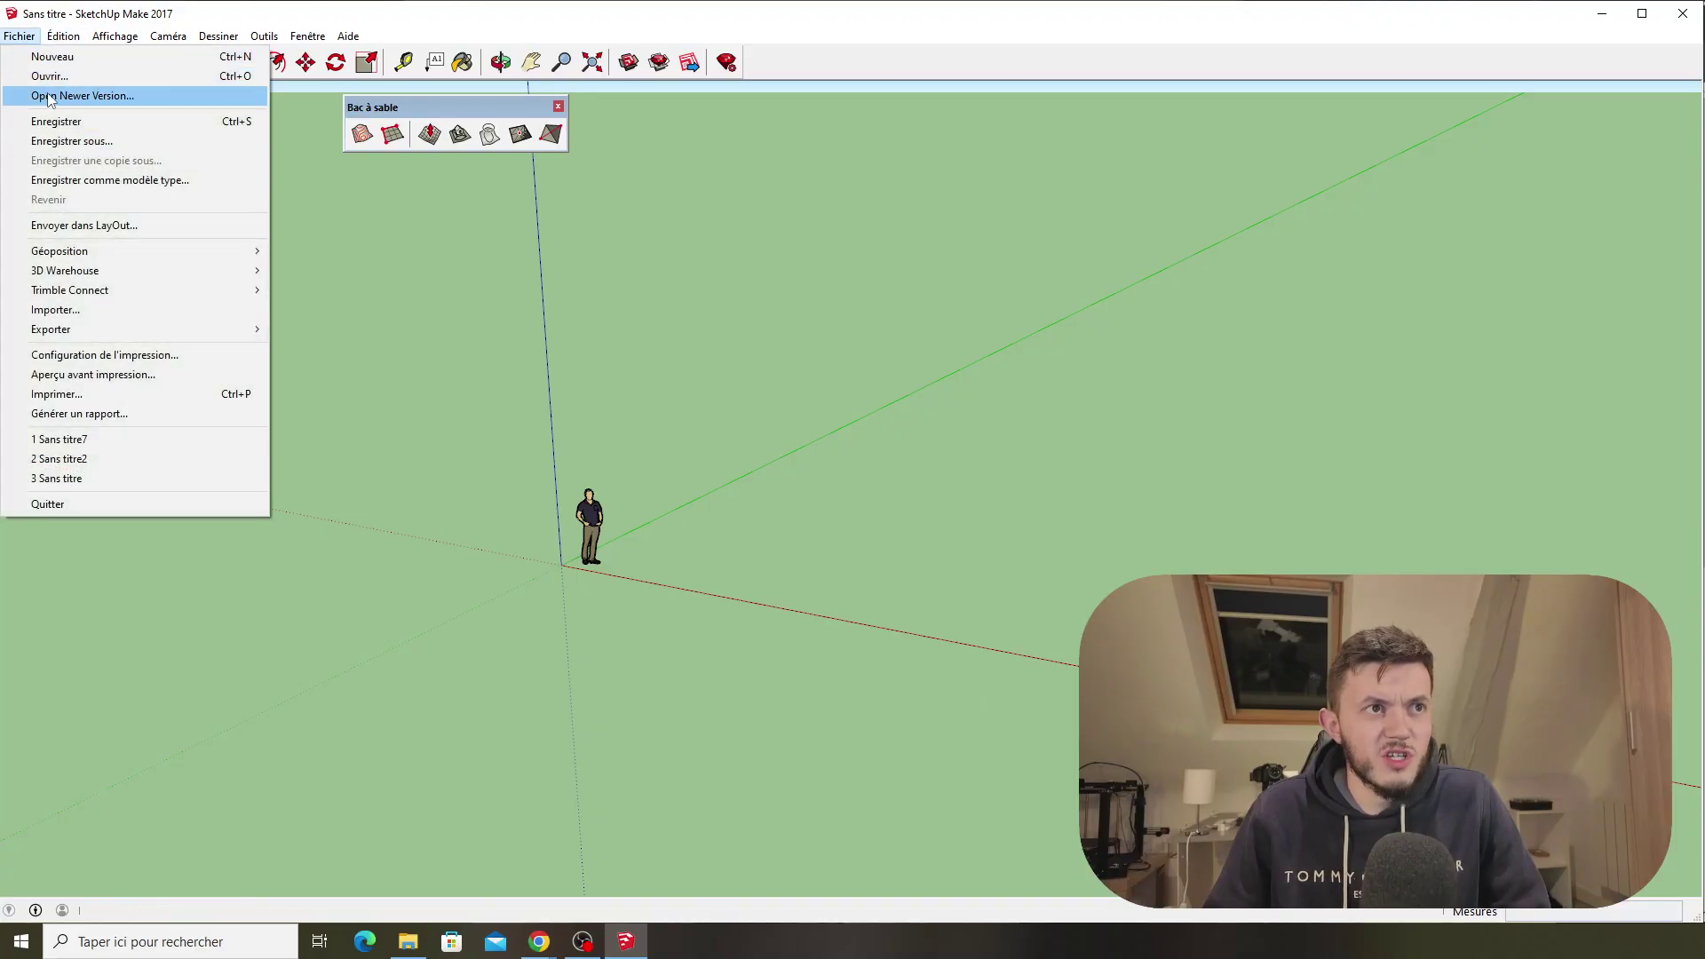
left_click(48, 95)
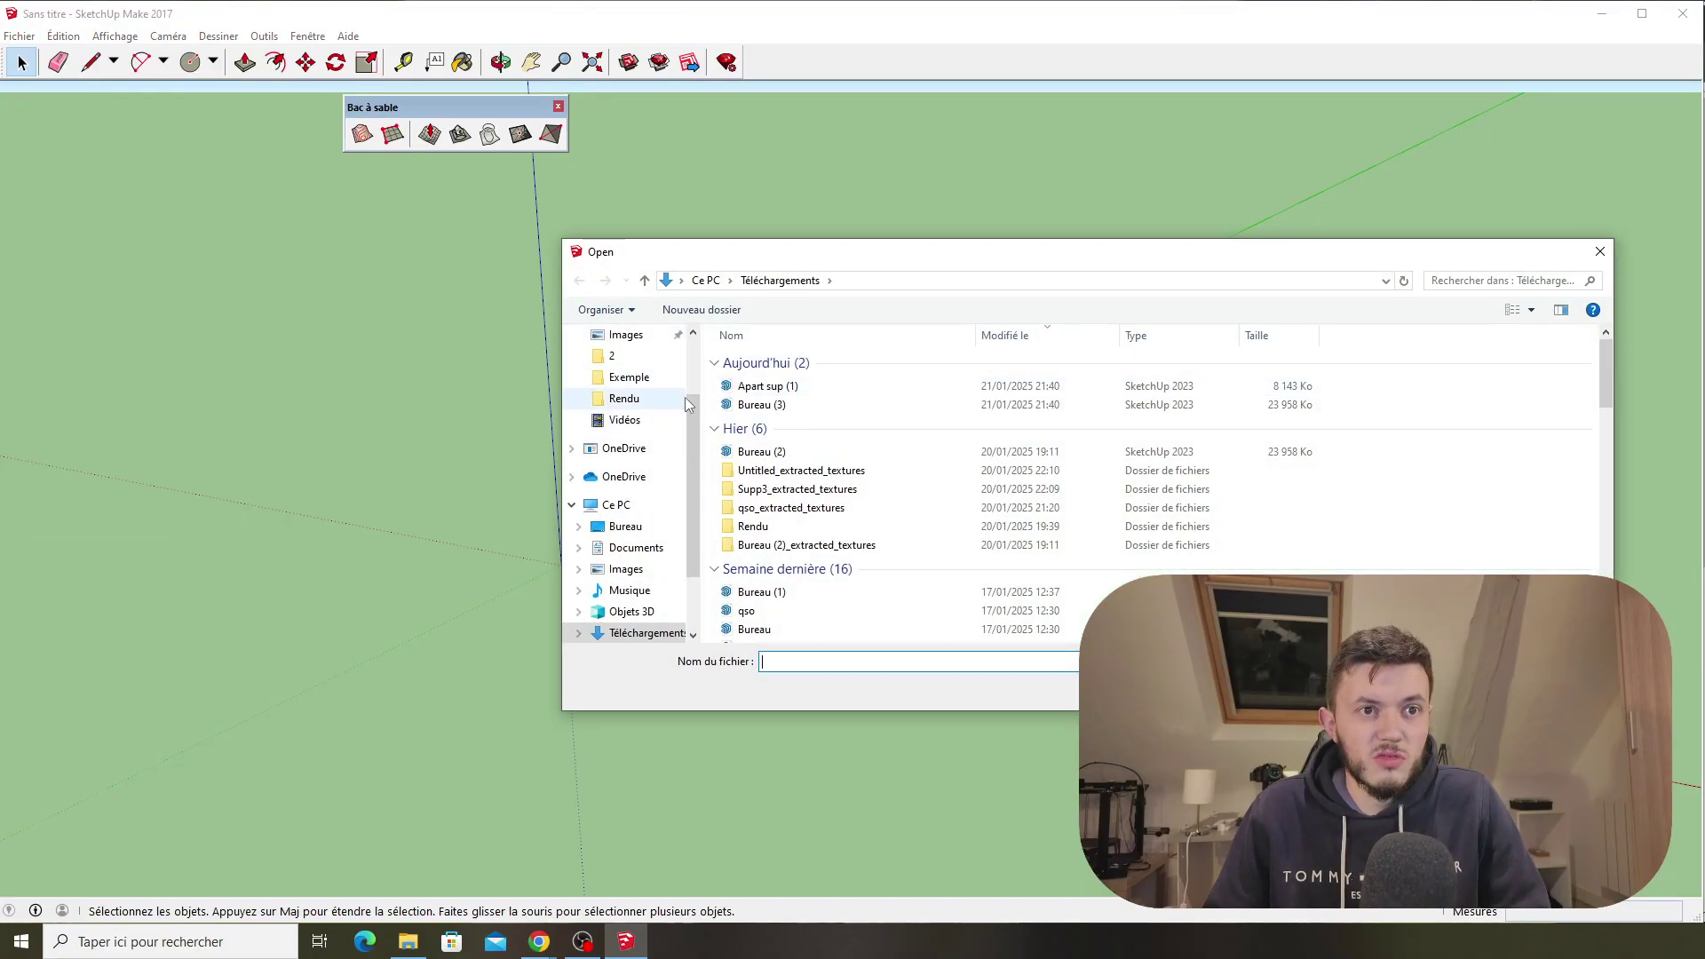
double_click(763, 388)
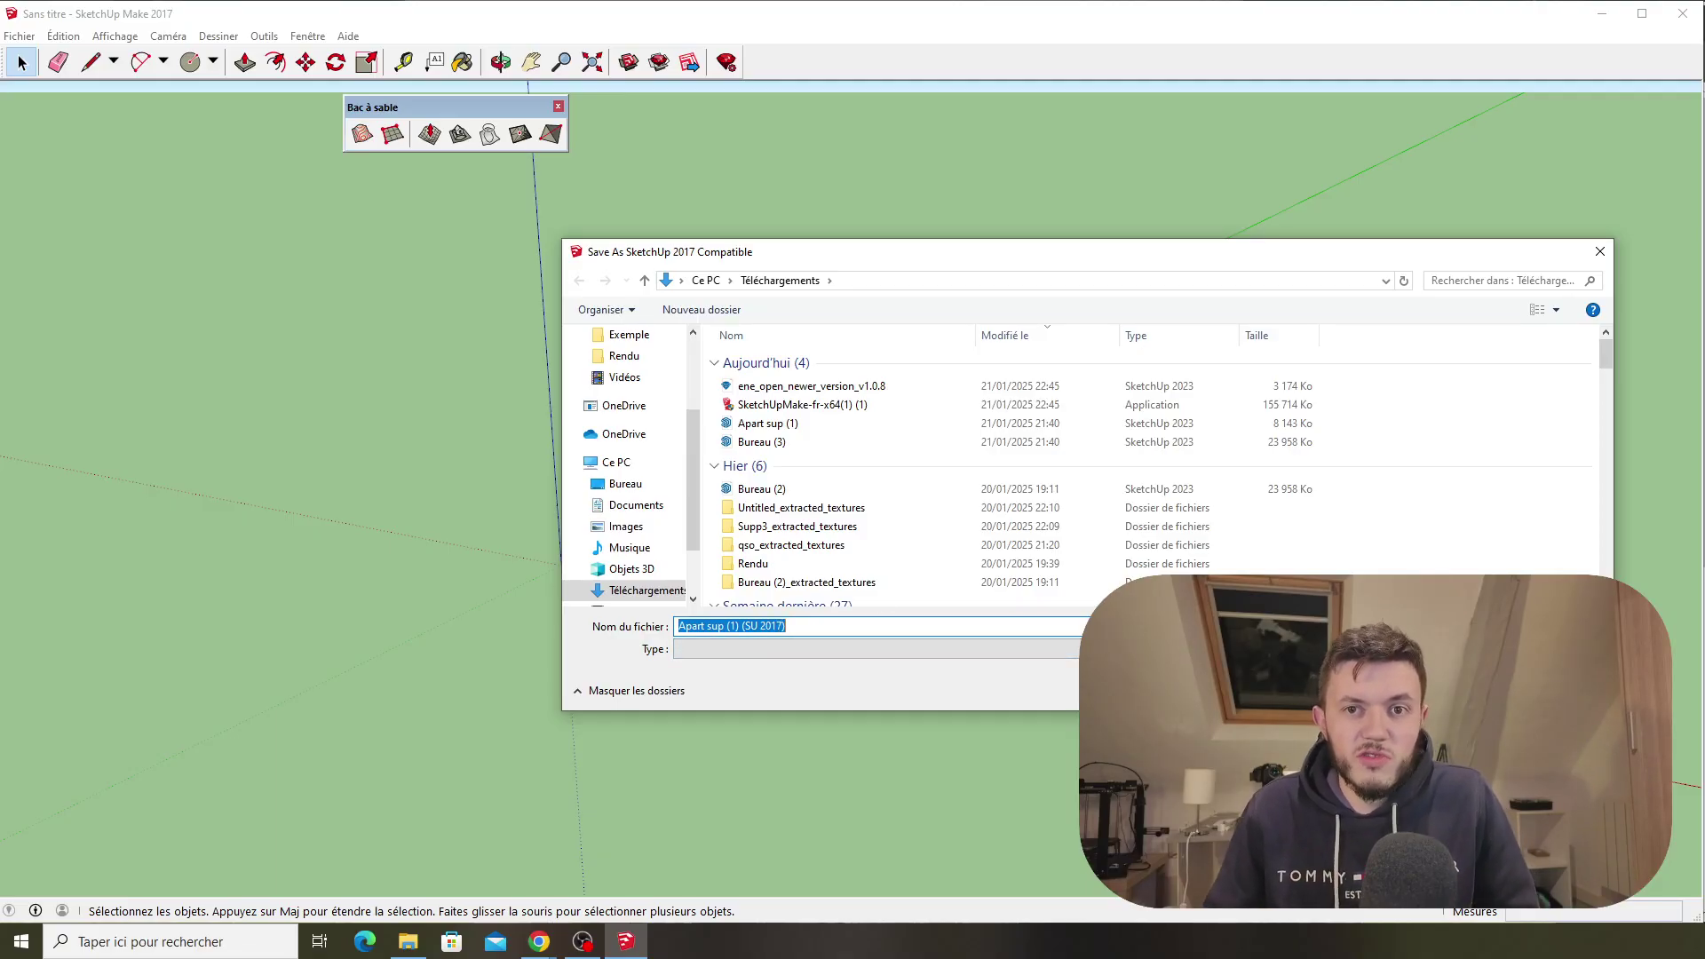
key("Return")
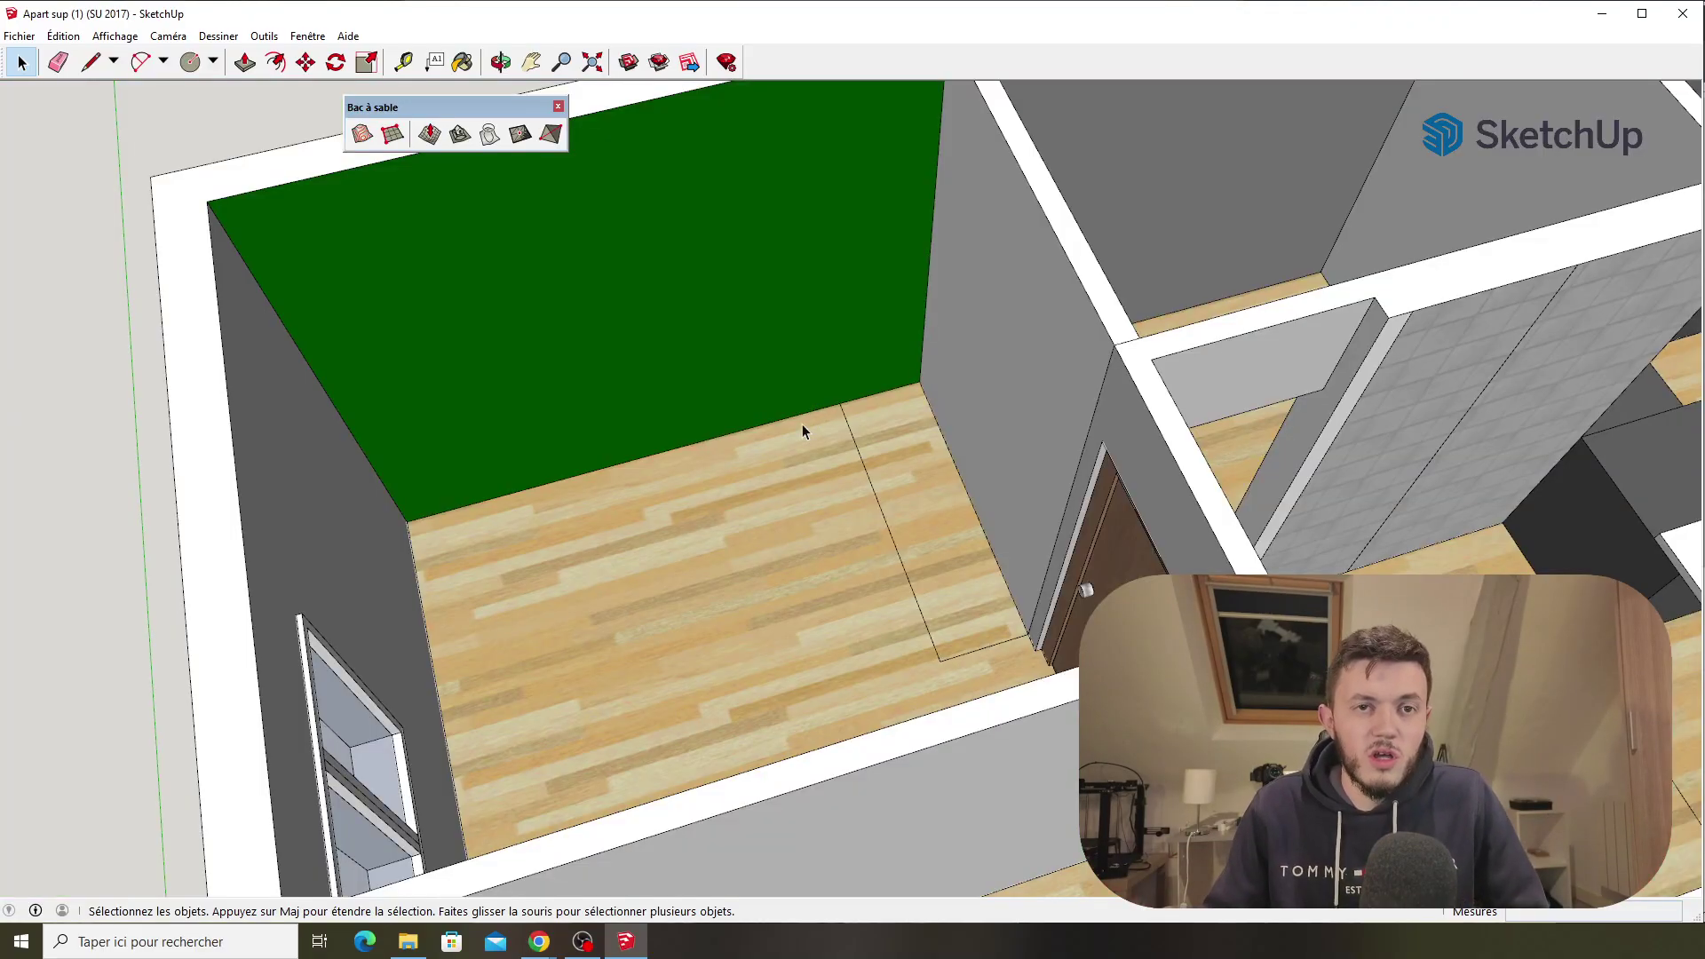
scroll(790, 444, "down", 6)
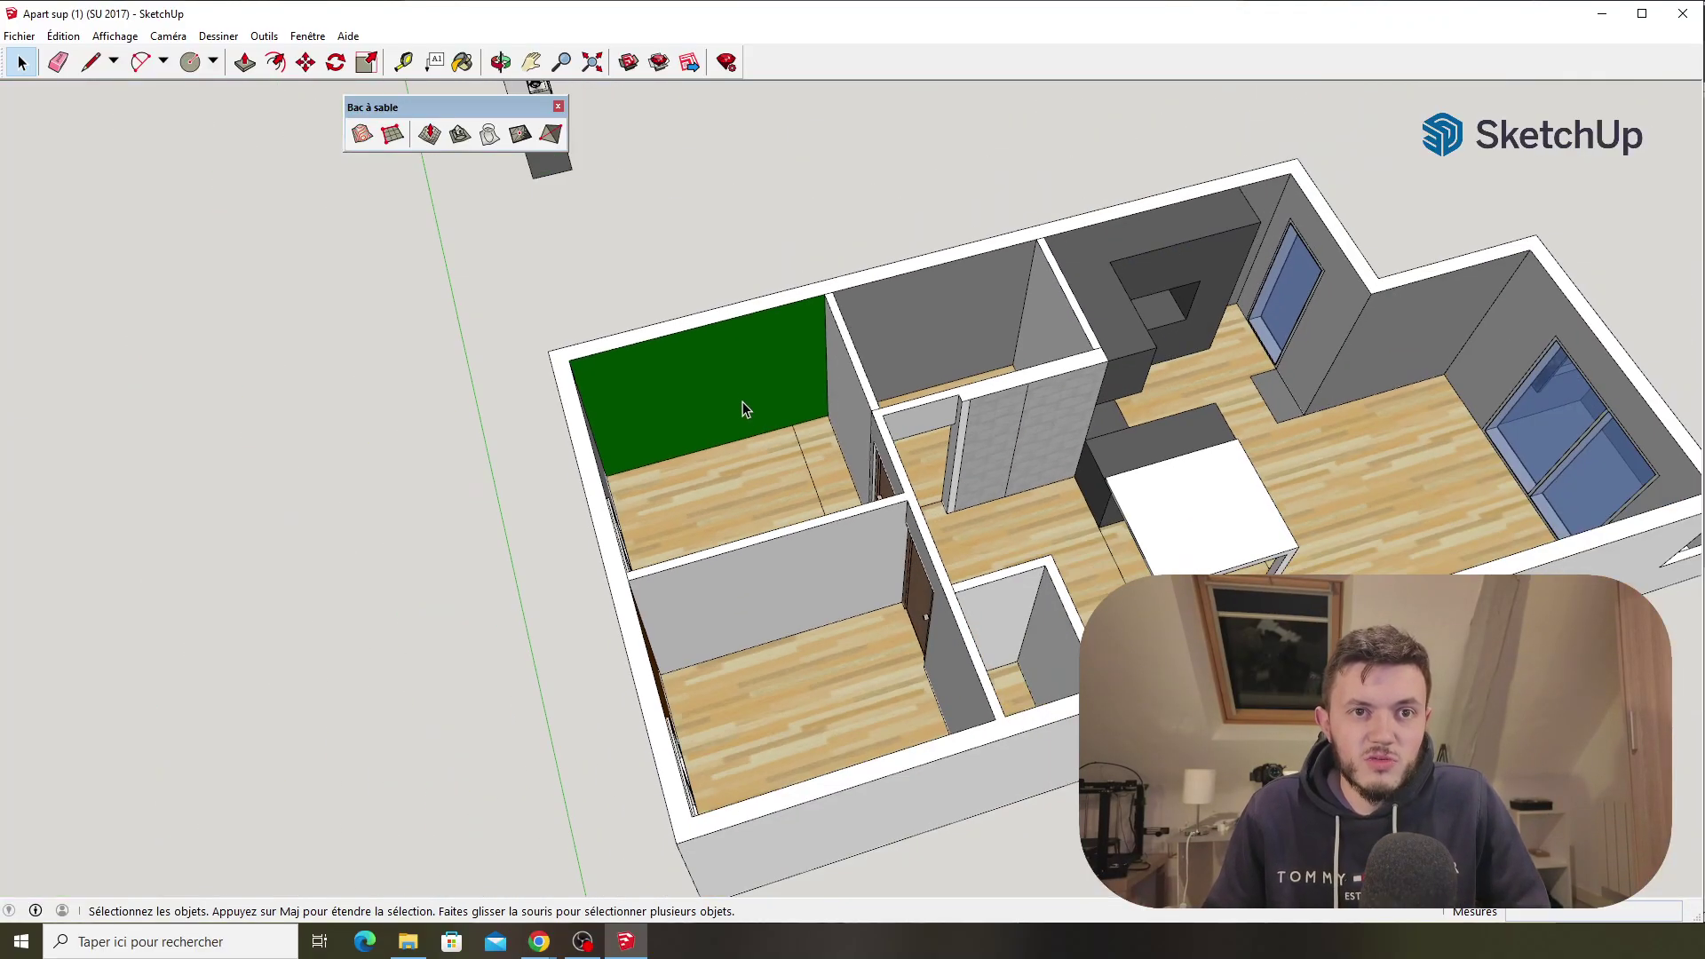
scroll(740, 444, "down", 6)
scroll(959, 657, "up", 4)
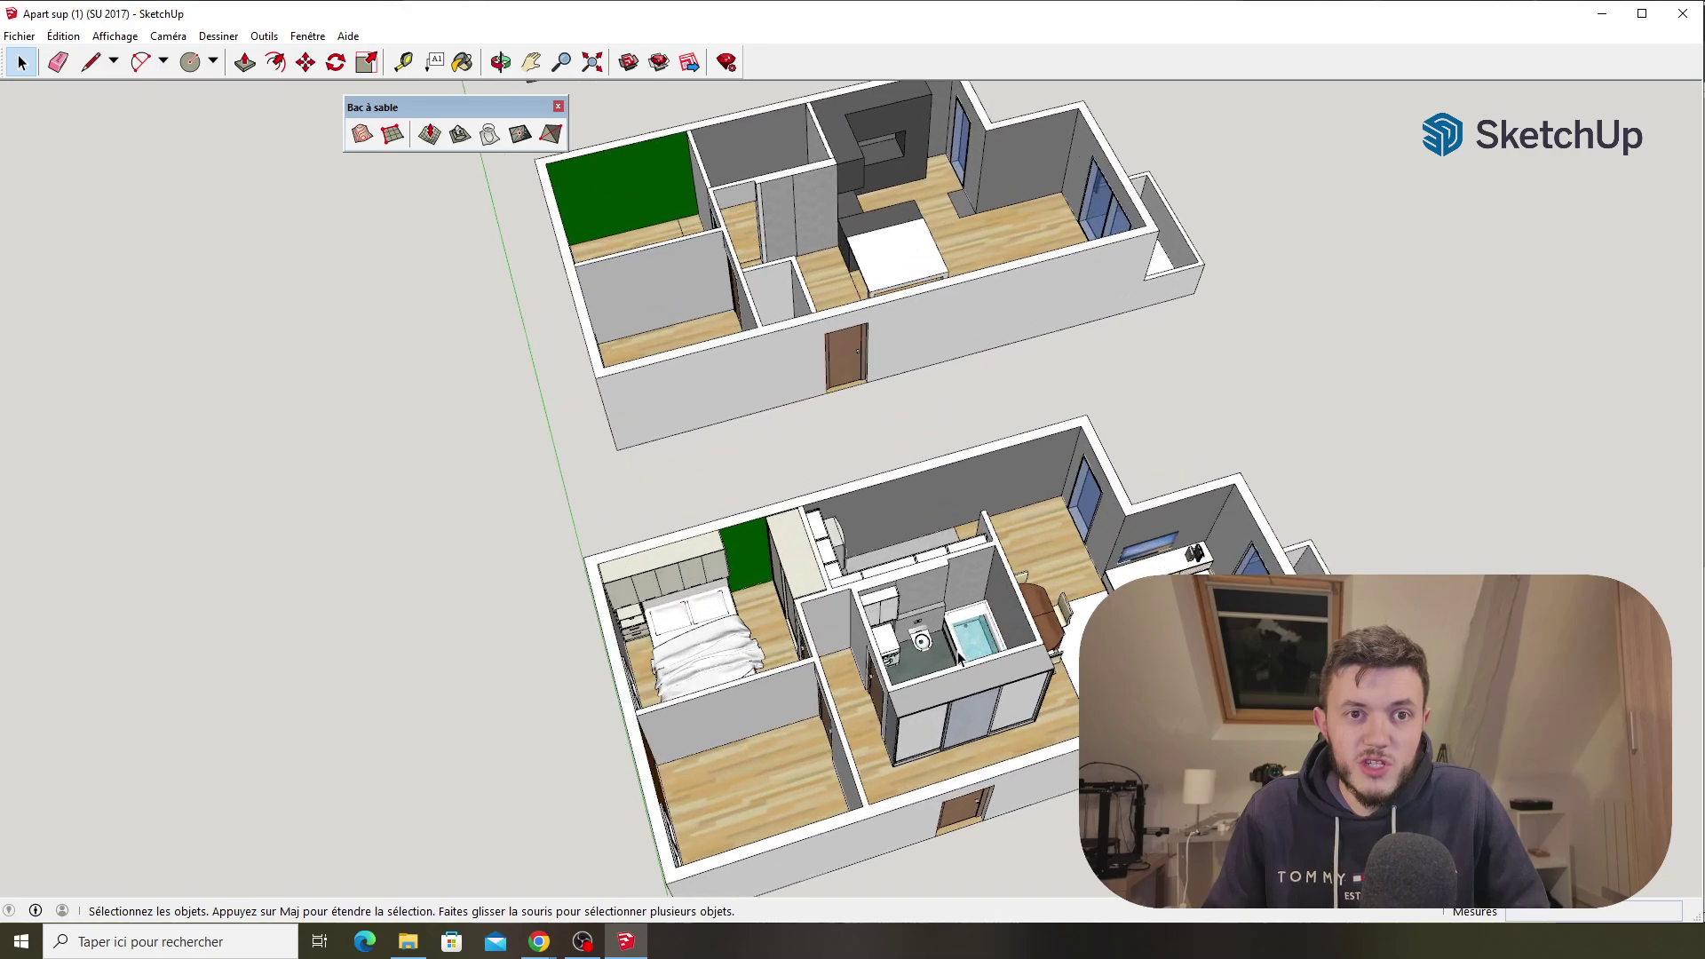
middle_click_drag(959, 658, 862, 546)
scroll(920, 668, "down", 2)
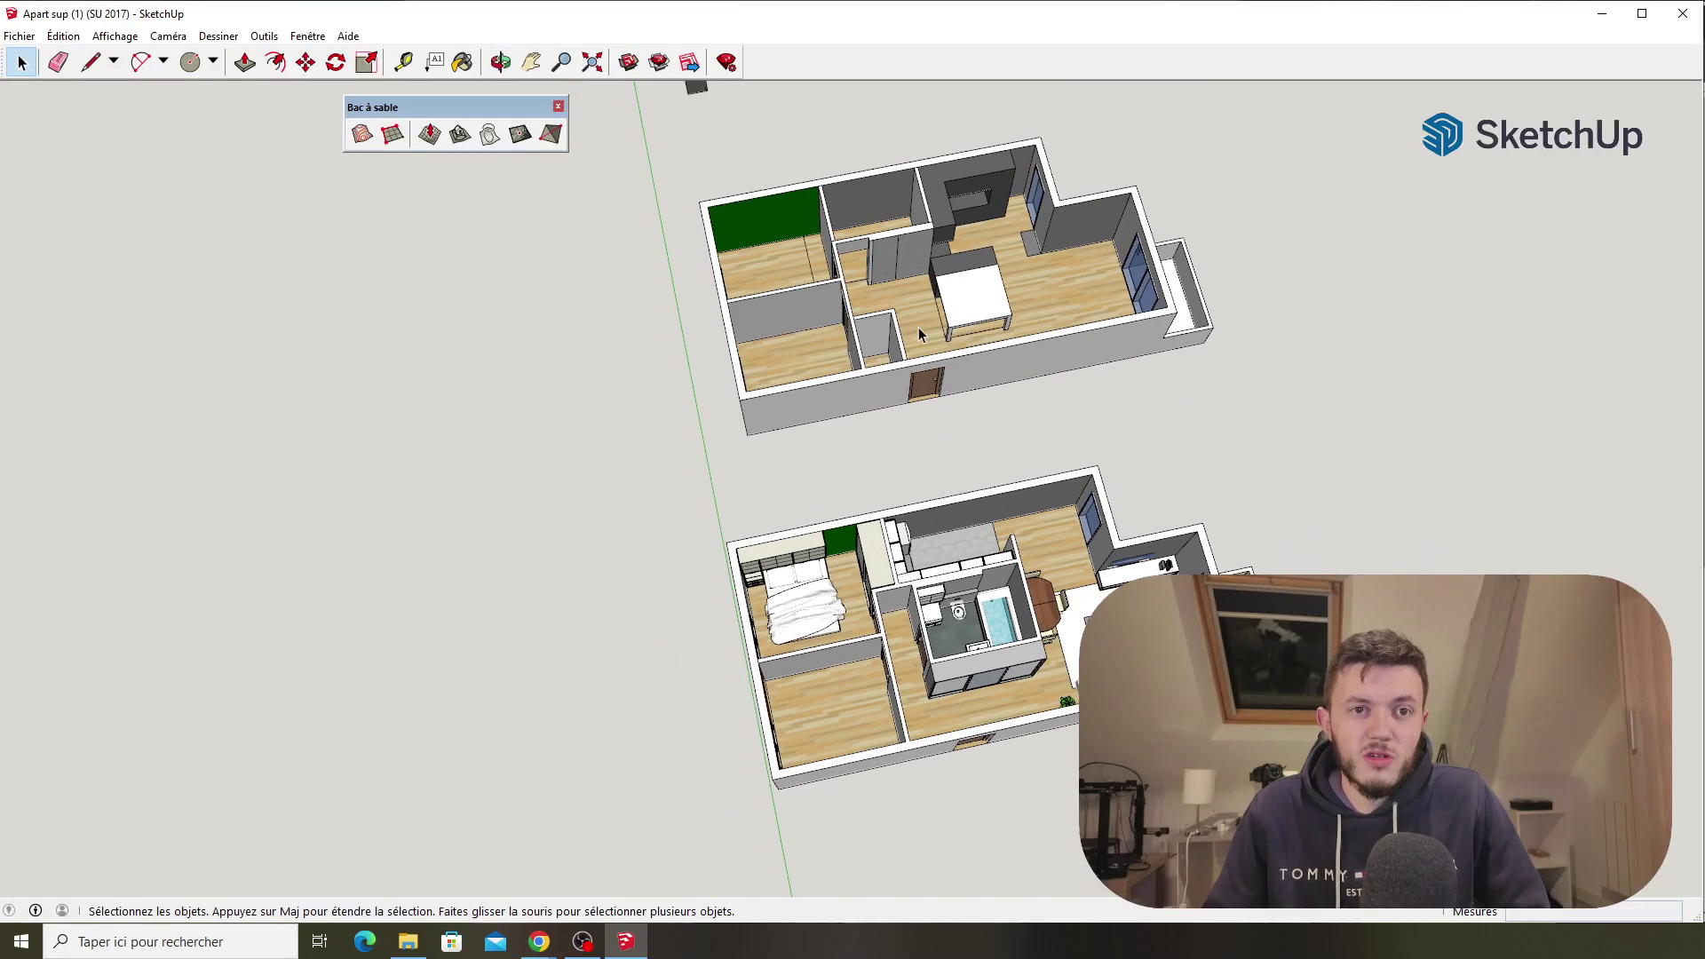
scroll(881, 308, "up", 2)
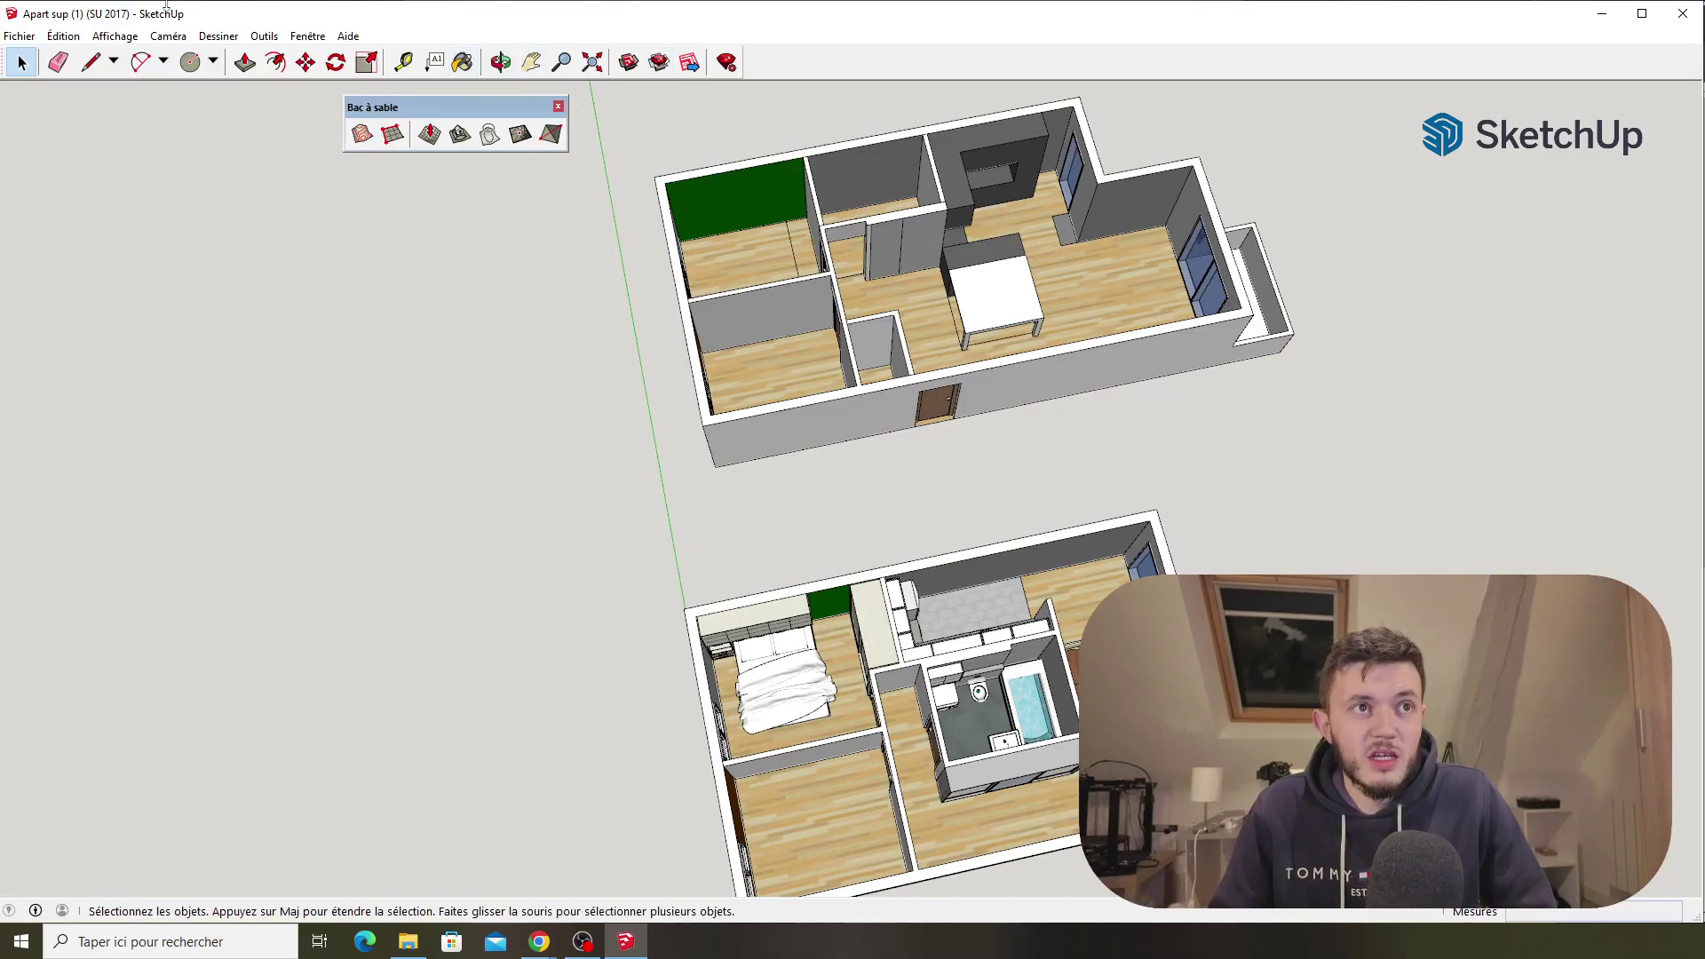
Step: Try to use the built-in 3D Warehouse in SketchUp Make 2017 and close its window
left_click(295, 37)
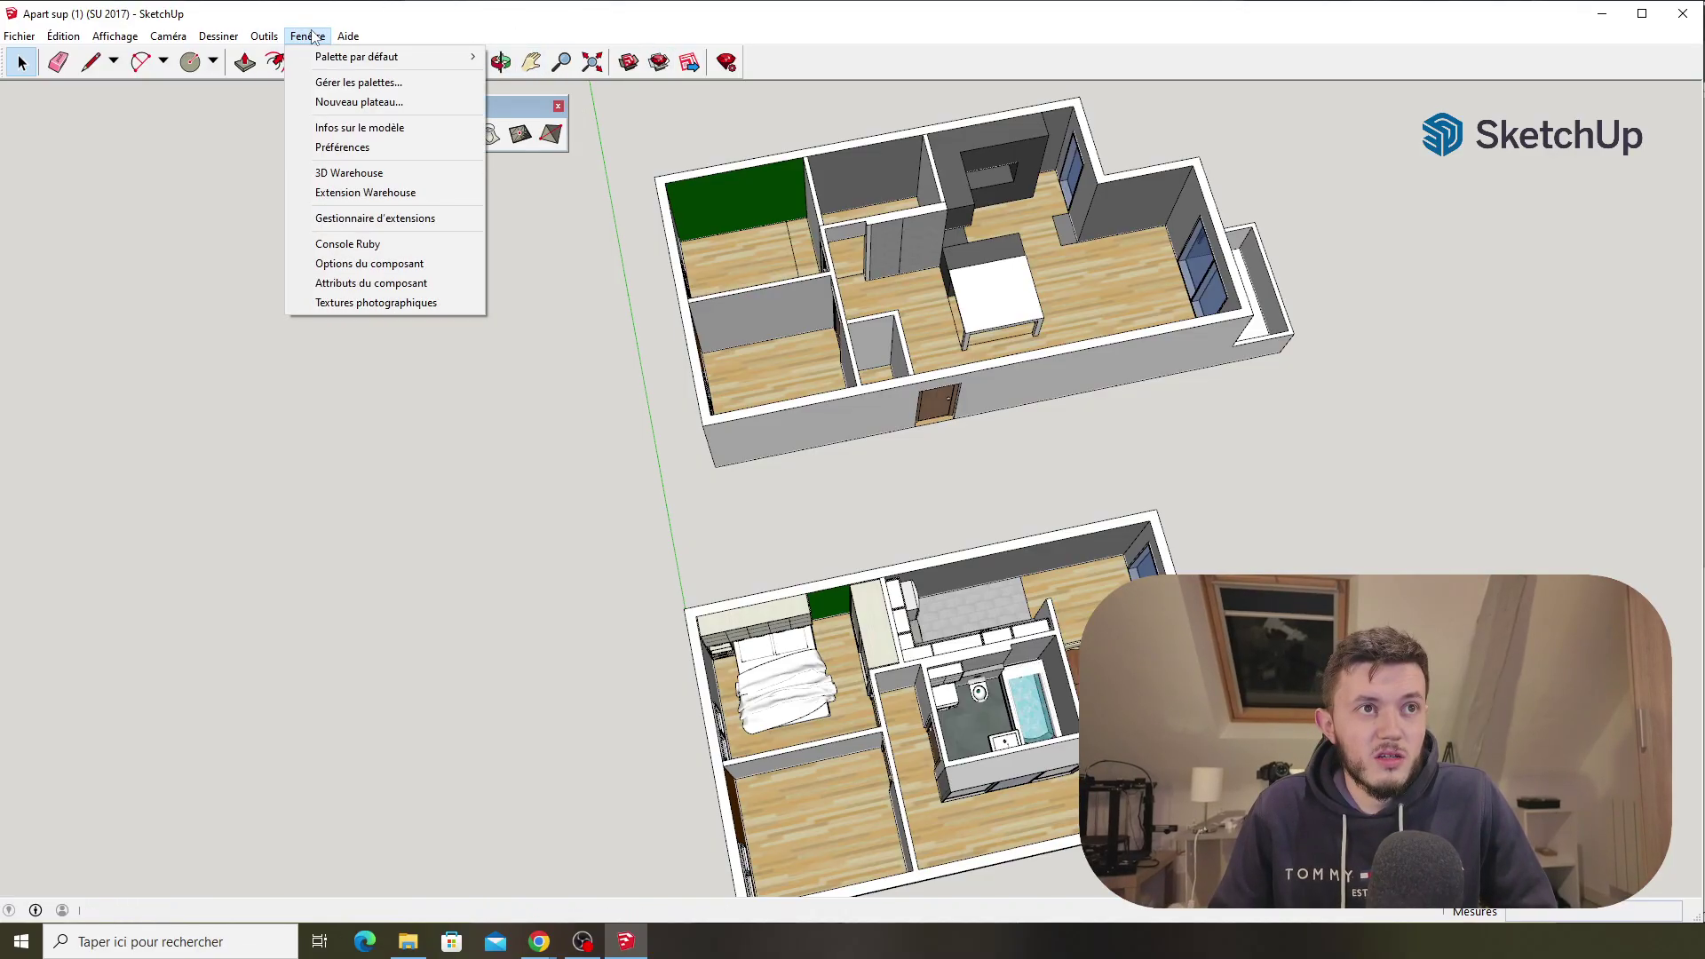
left_click(507, 8)
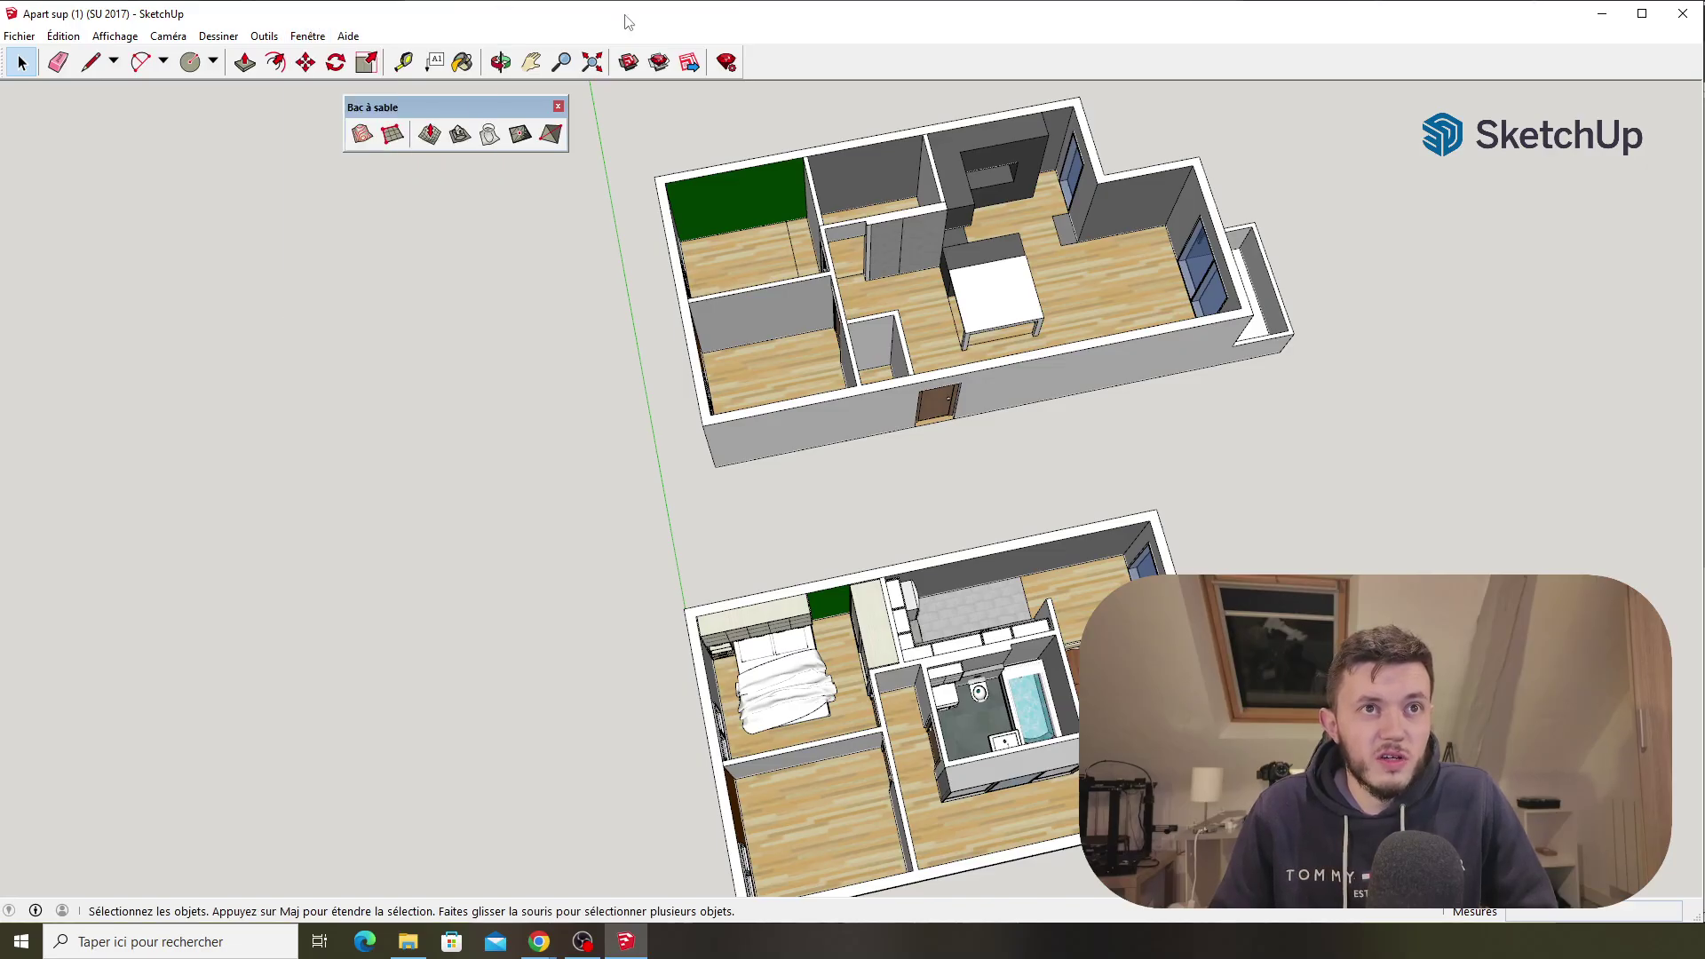
left_click(629, 62)
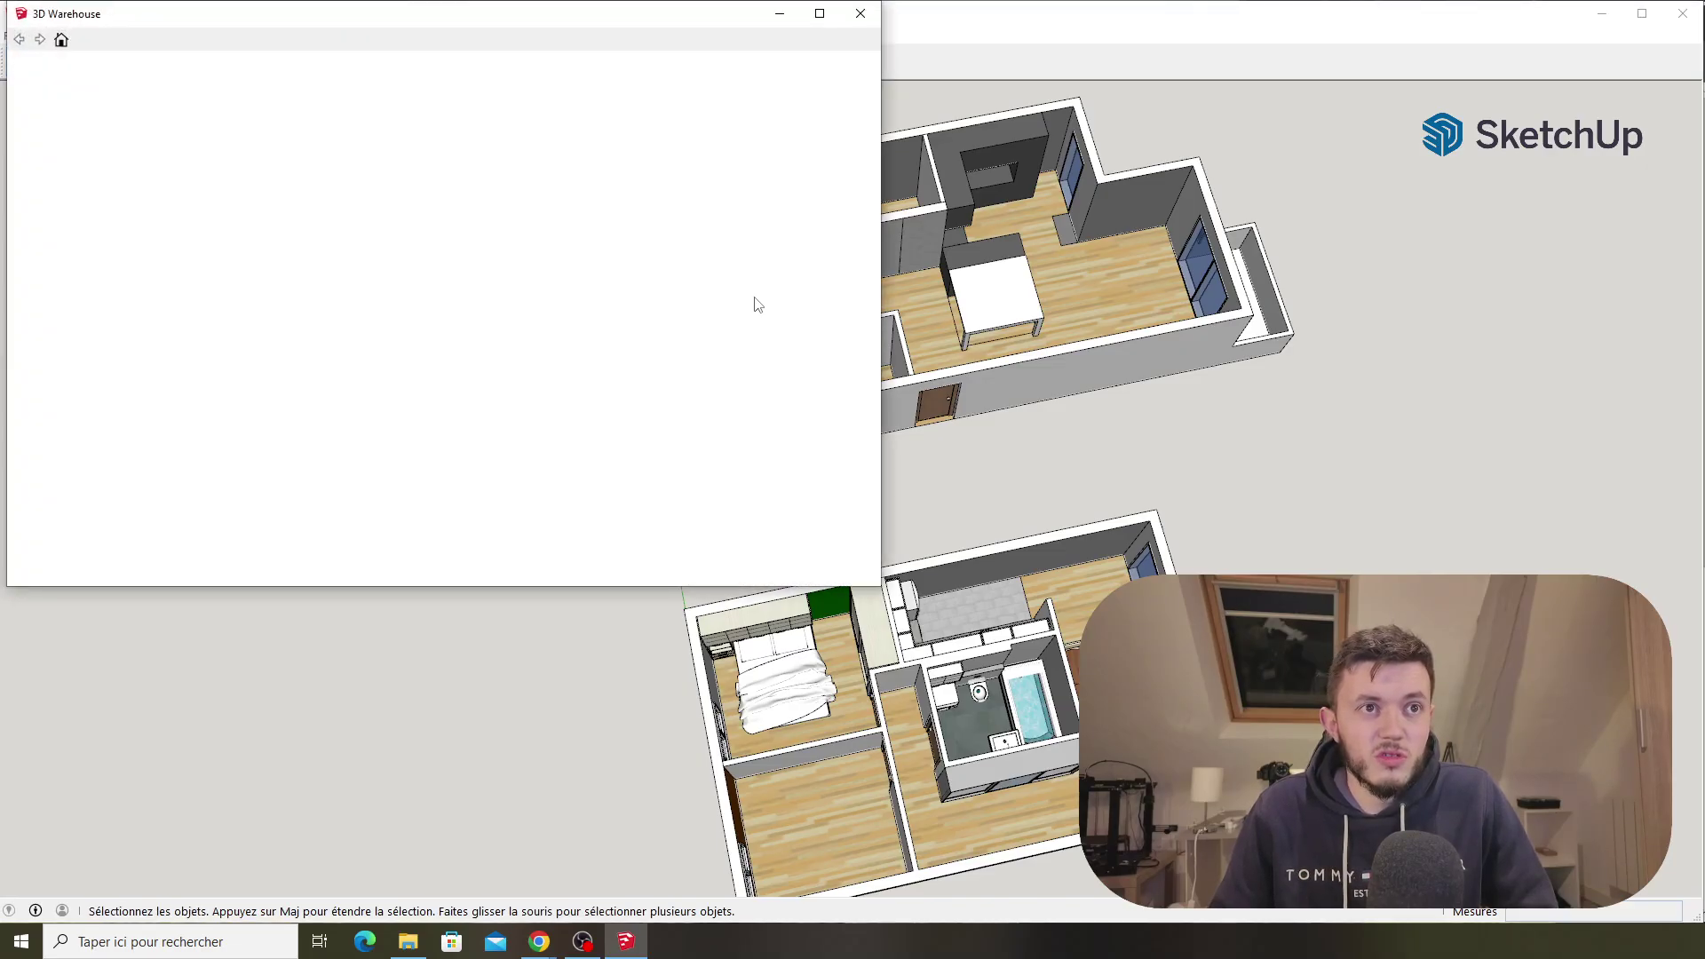
left_click_drag(506, 18, 586, 193)
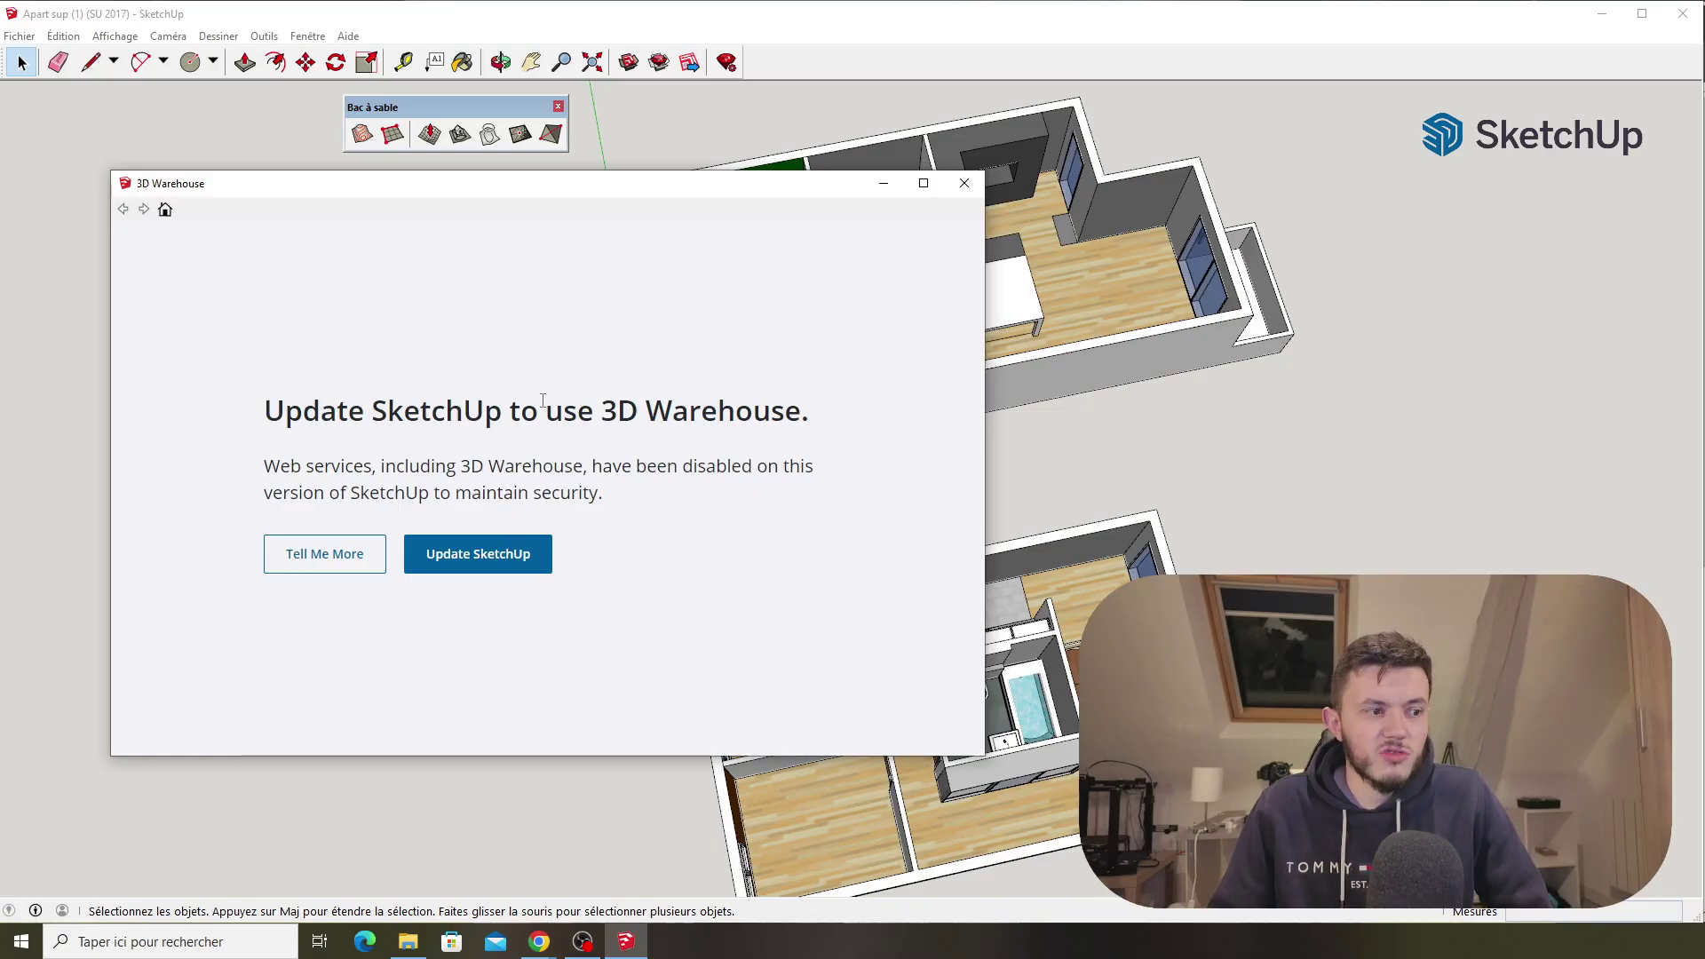
left_click(964, 183)
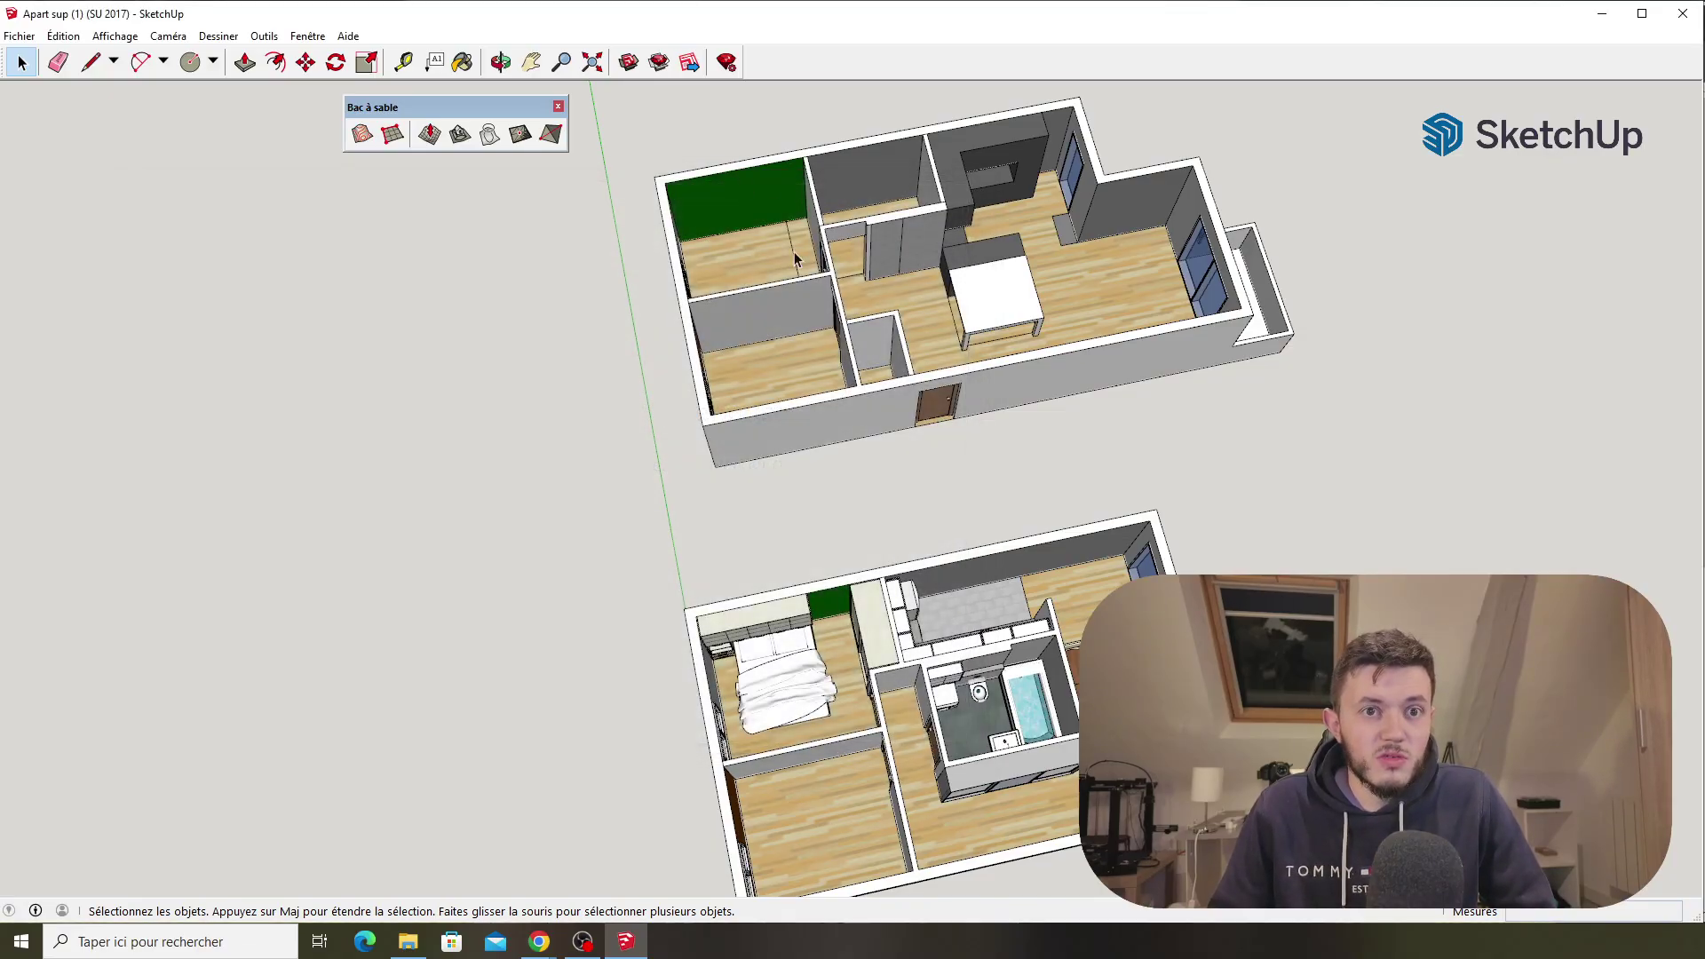
scroll(771, 375, "down", 2)
mouse_move(799, 391)
middle_mouse_down()
mouse_move(939, 460)
mouse_move(915, 449)
middle_mouse_up()
Step: Switch to Chrome, open the SKetchup 2017 Warehouse page from the Google results, and close the two Eneroth extension tabs
mouse_move(532, 945)
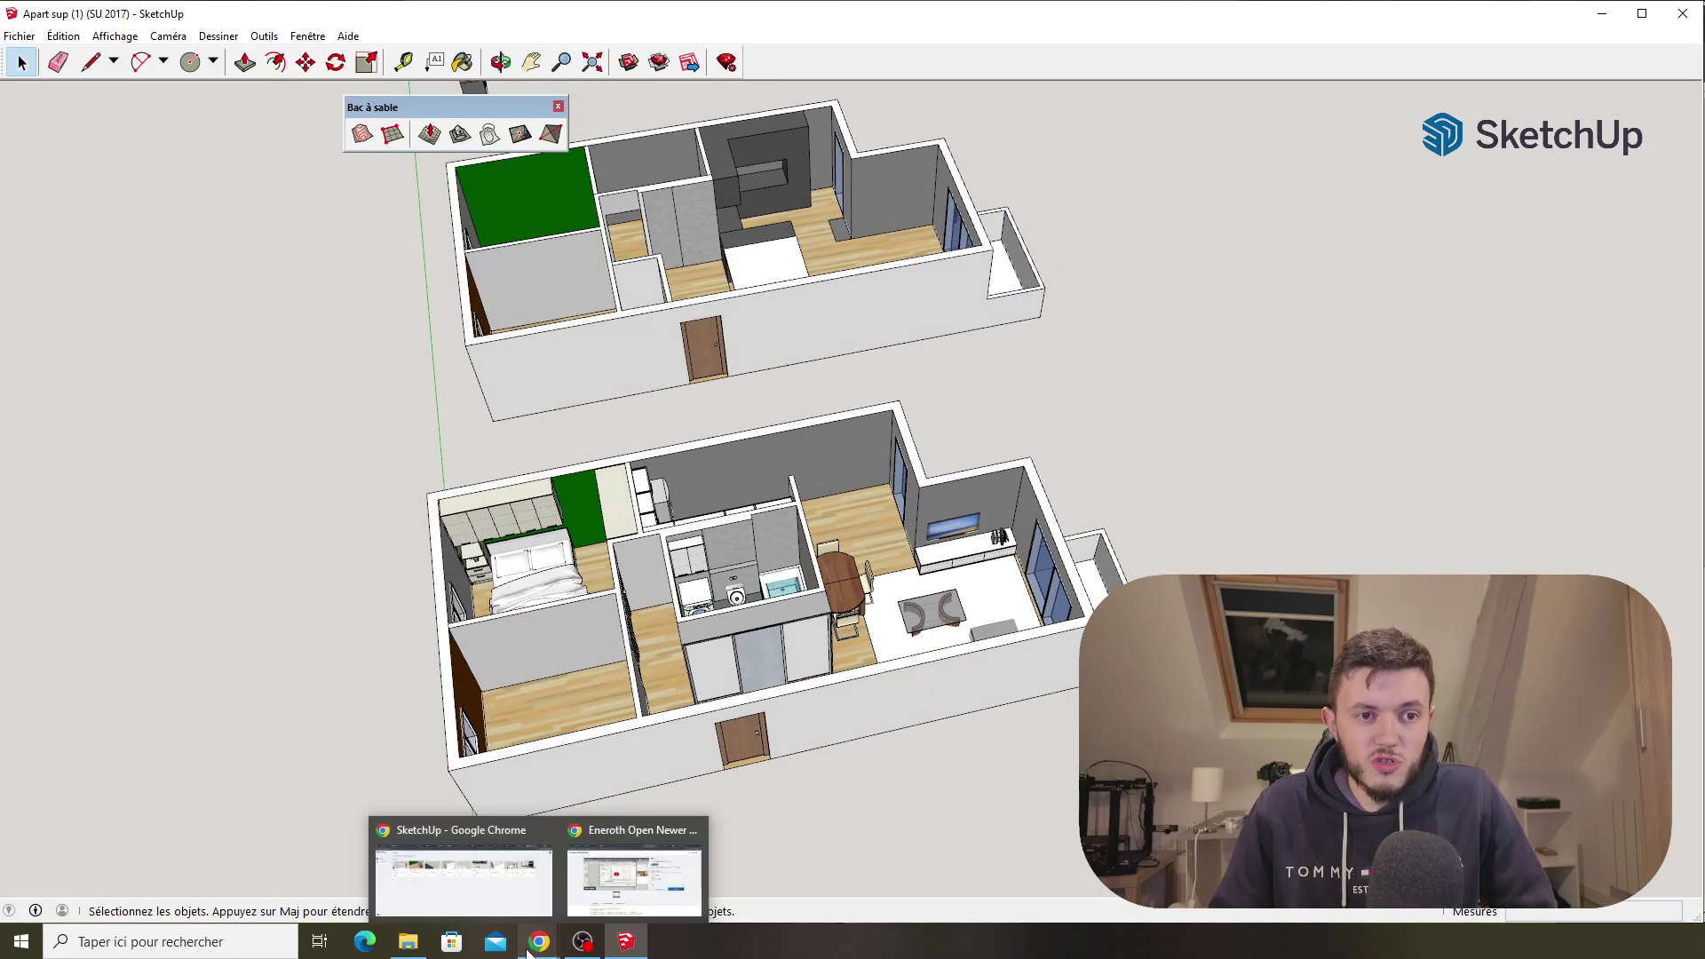
left_click(638, 877)
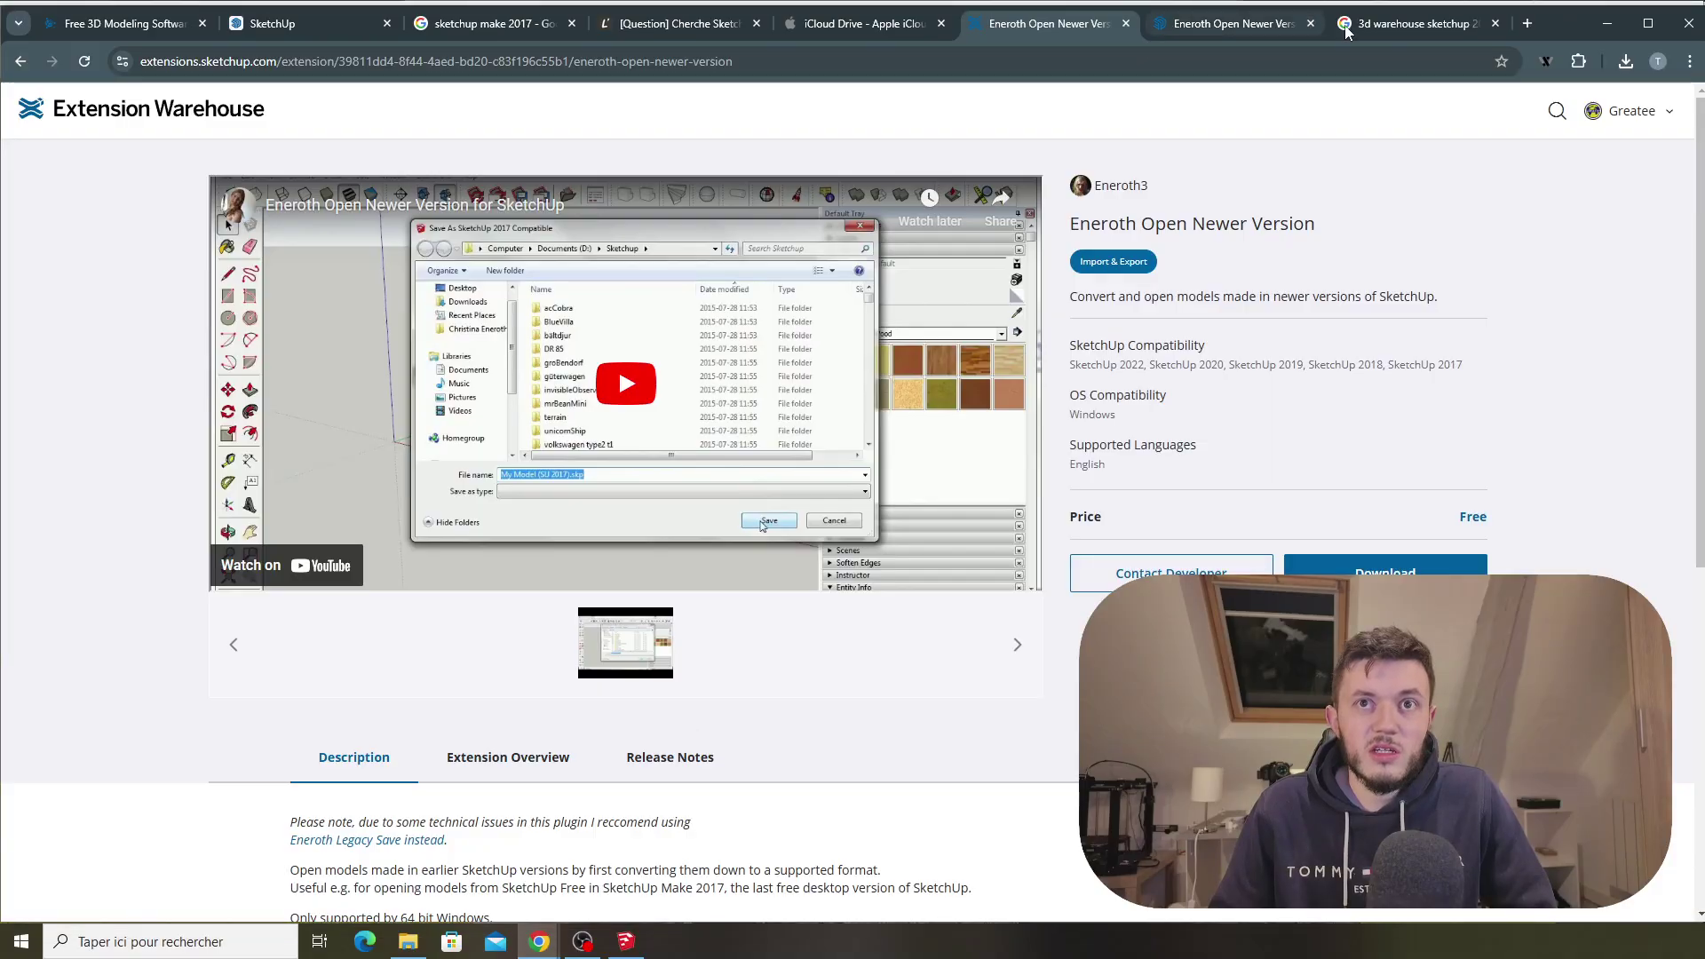
left_click(1383, 36)
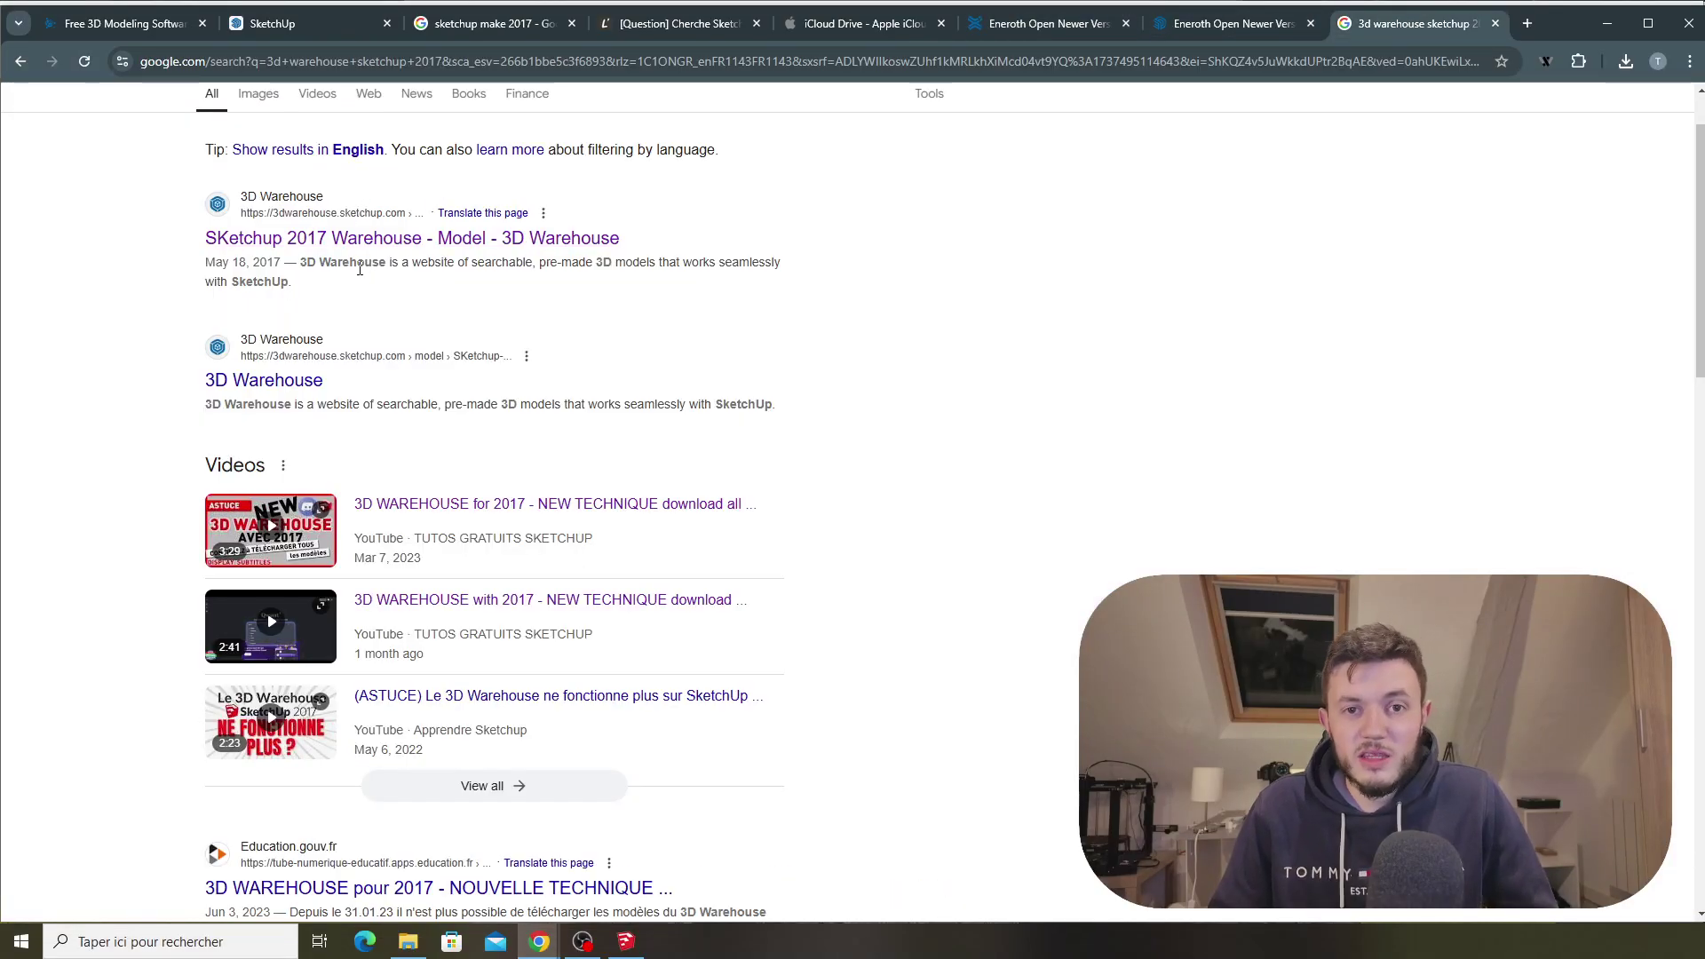
left_click(364, 238)
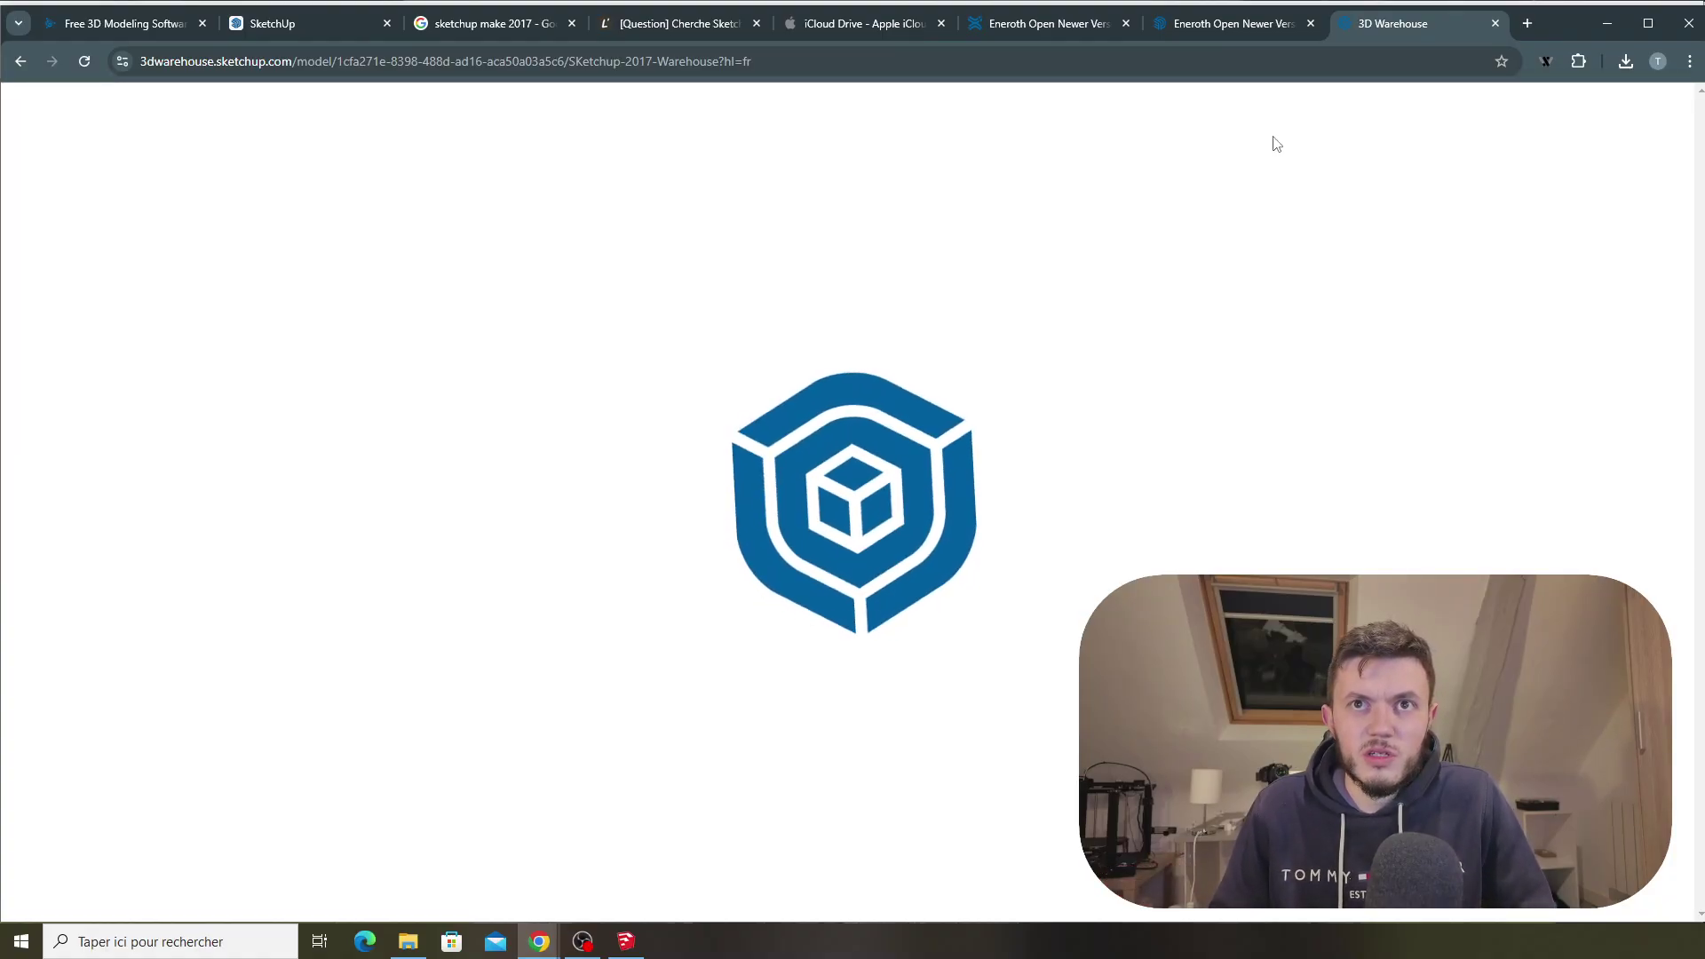
middle_click(1215, 27)
middle_click(1060, 27)
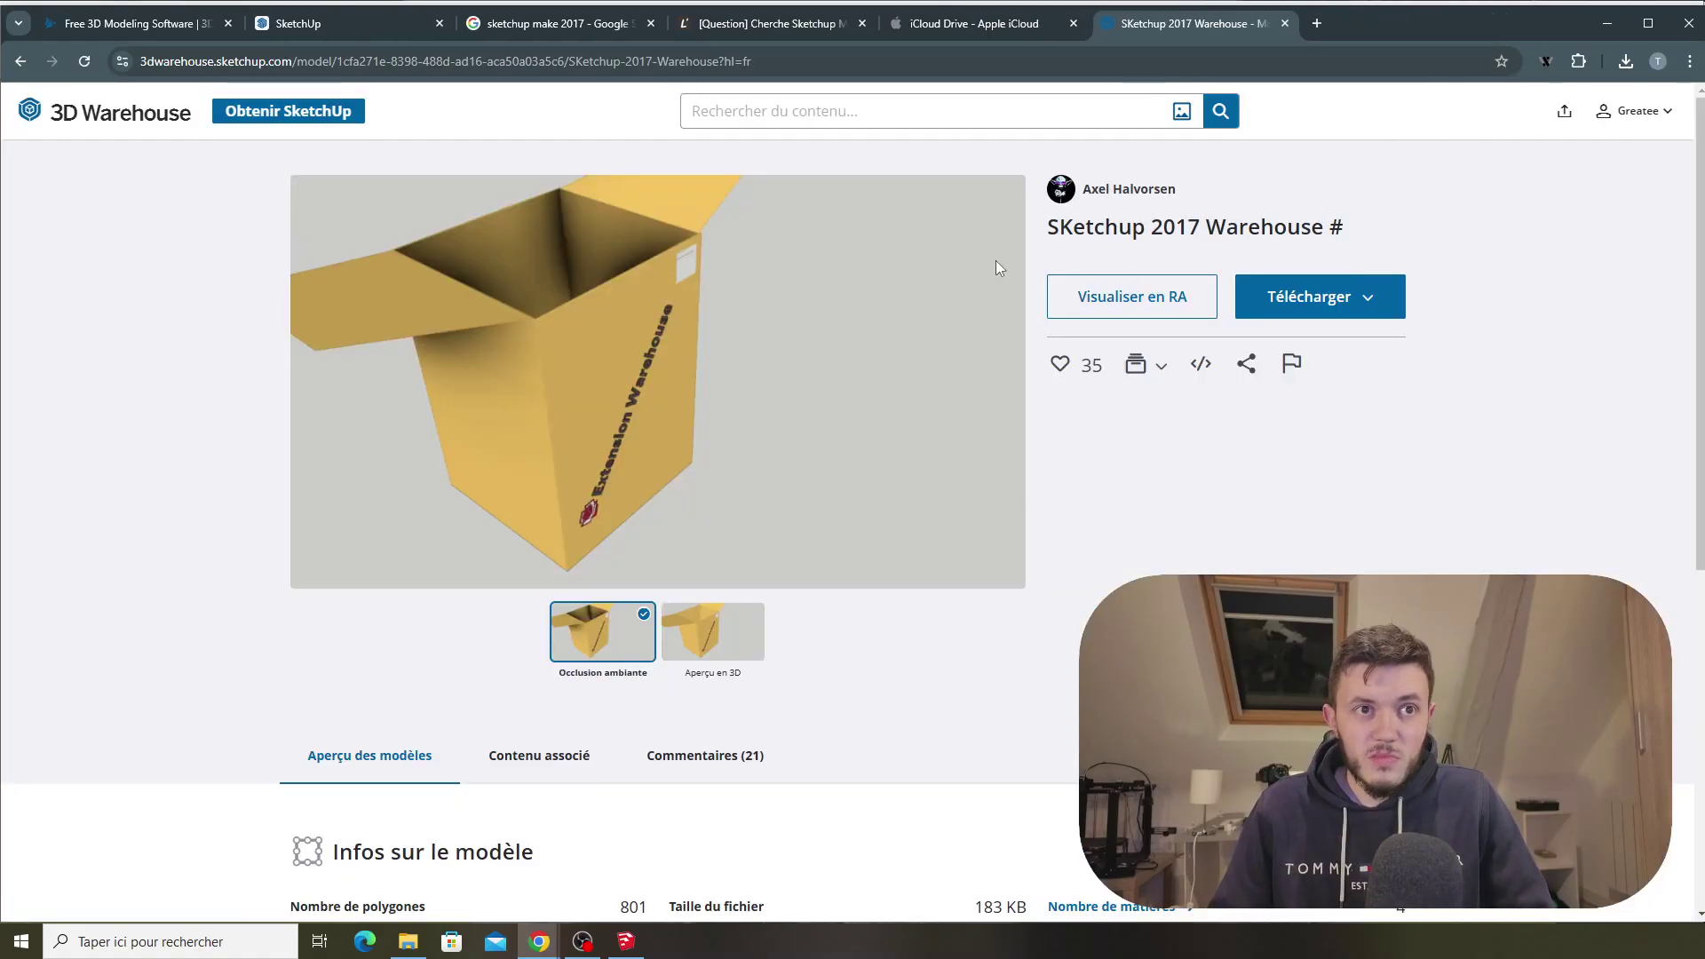
Step: Search 3D Warehouse for "canapé" and open the page of the grey two-seat sofa bed model
type("canapé")
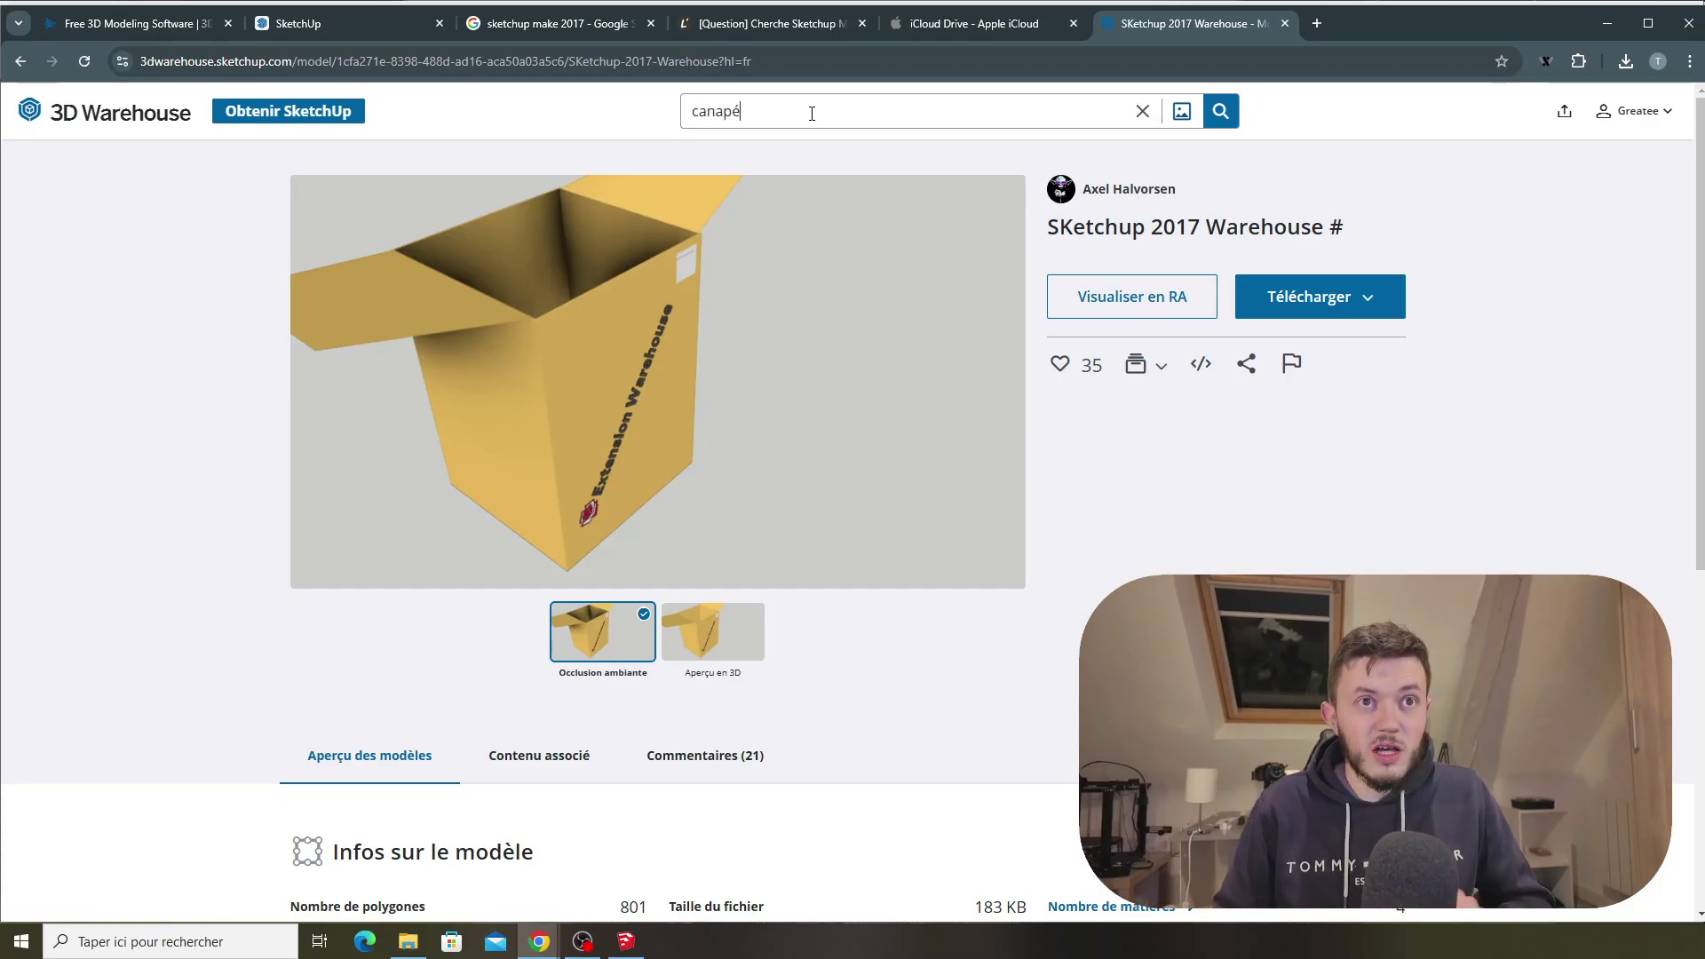
key("Return")
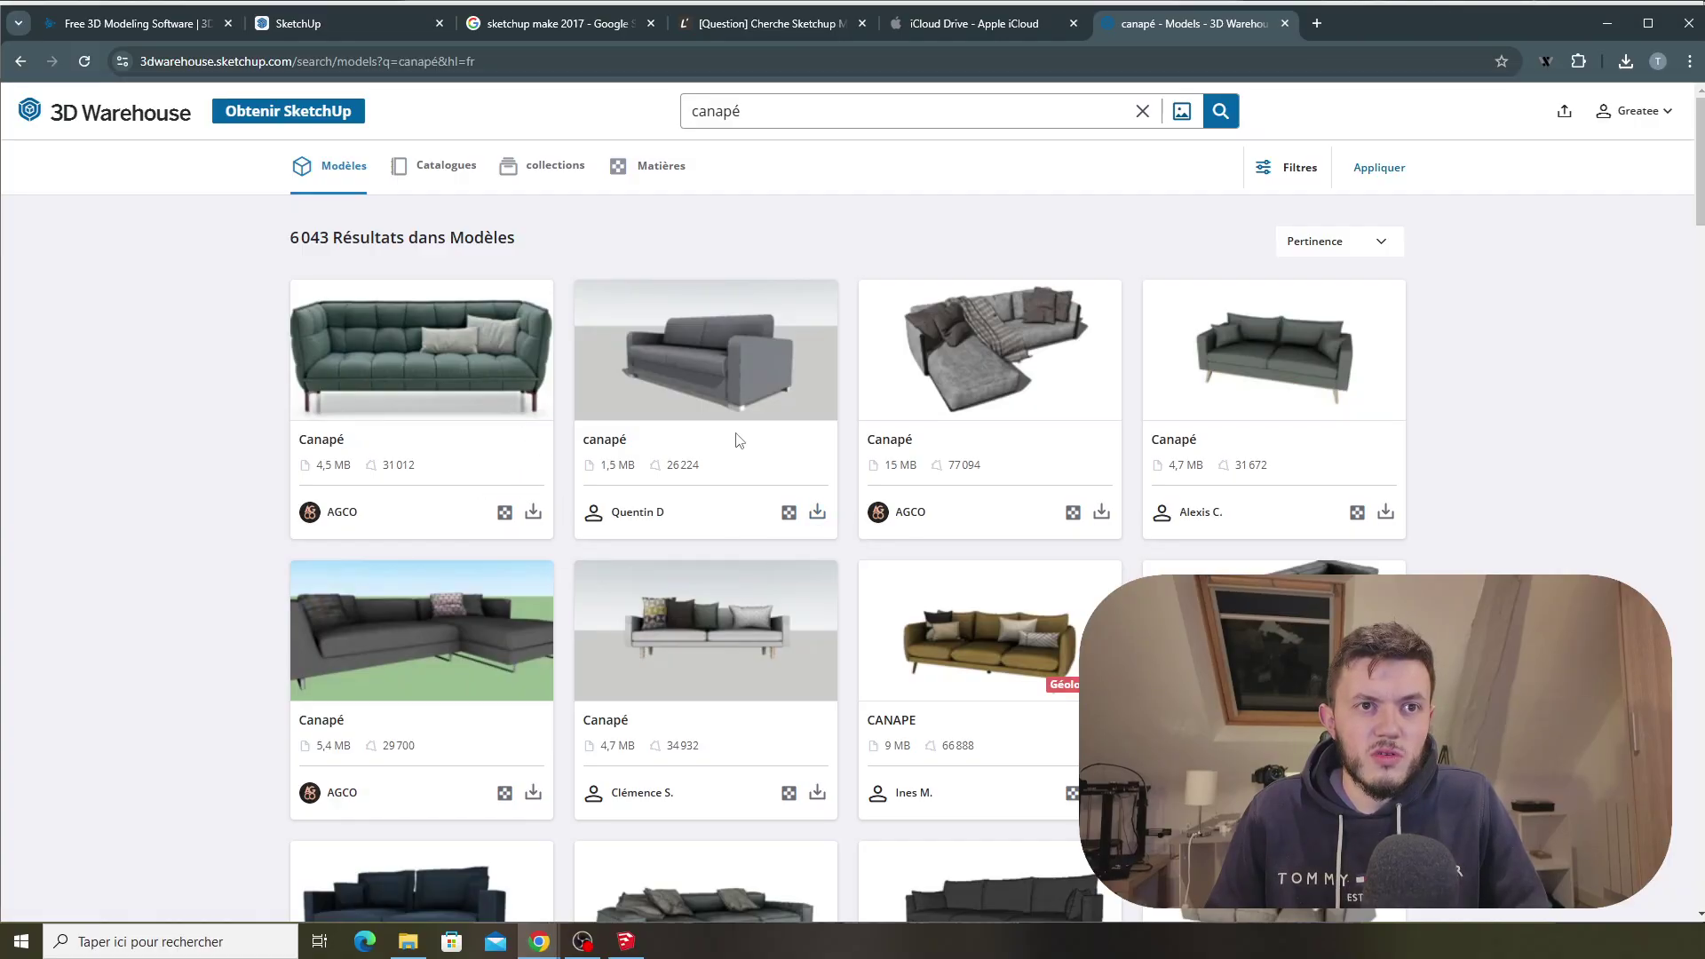
left_click(695, 395)
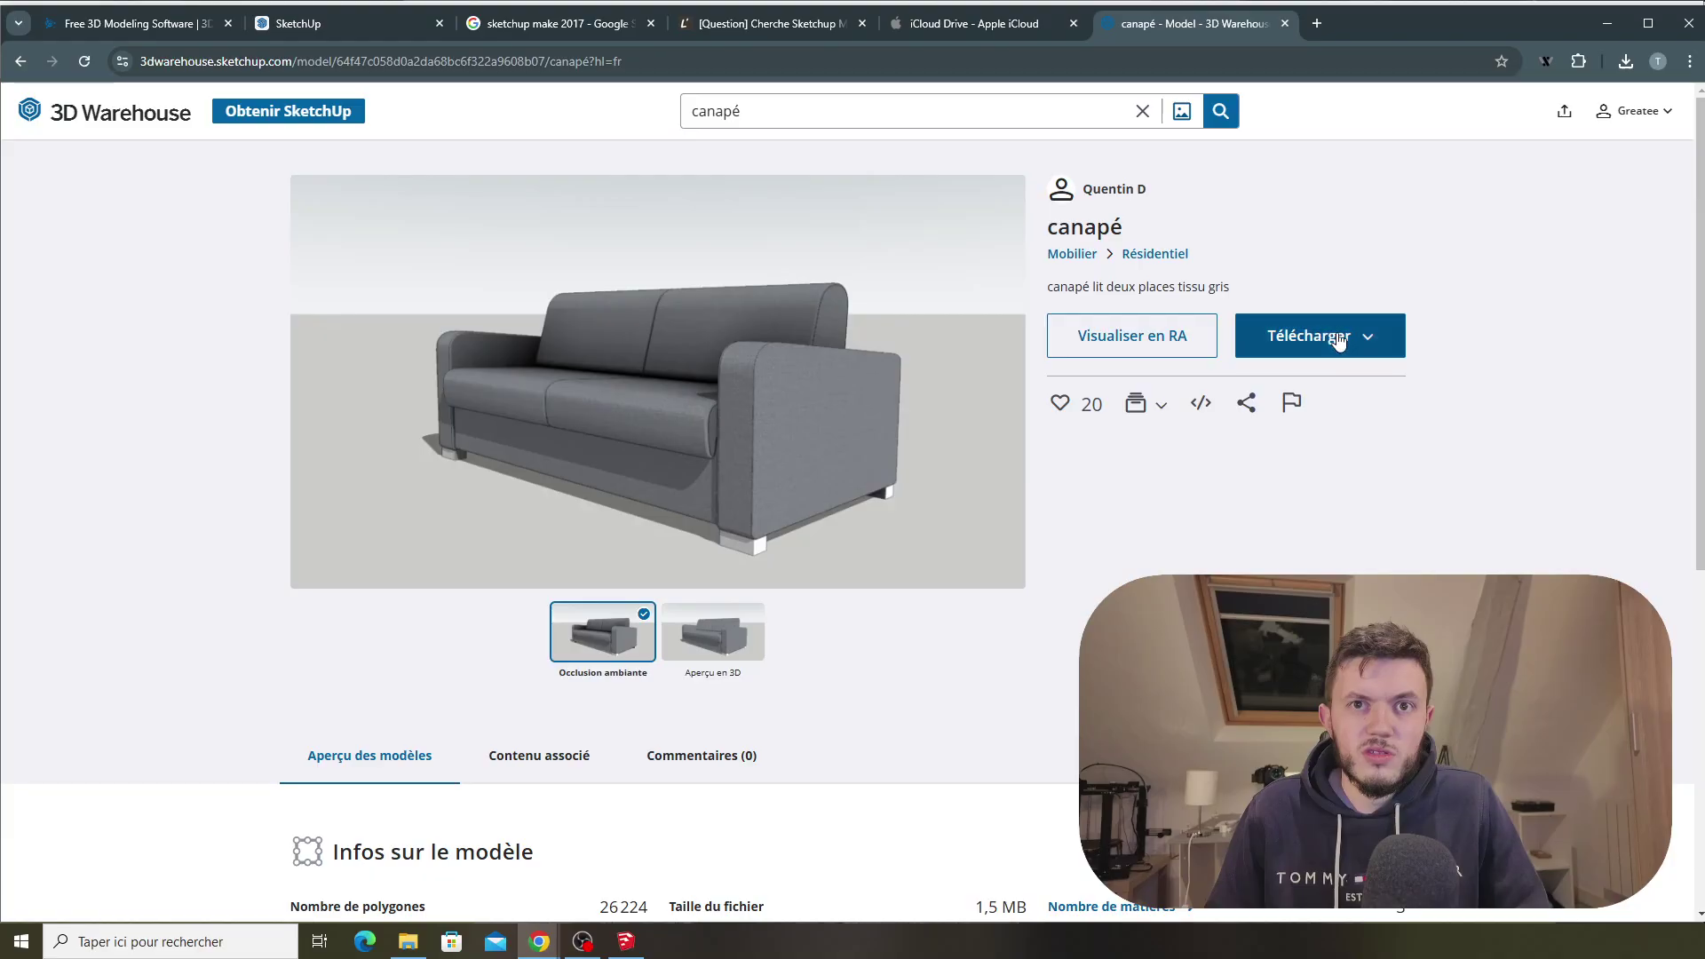
Step: Download the grey sofa bed model as a SketchUp file and switch to SketchUp Make 2017
left_click(1305, 337)
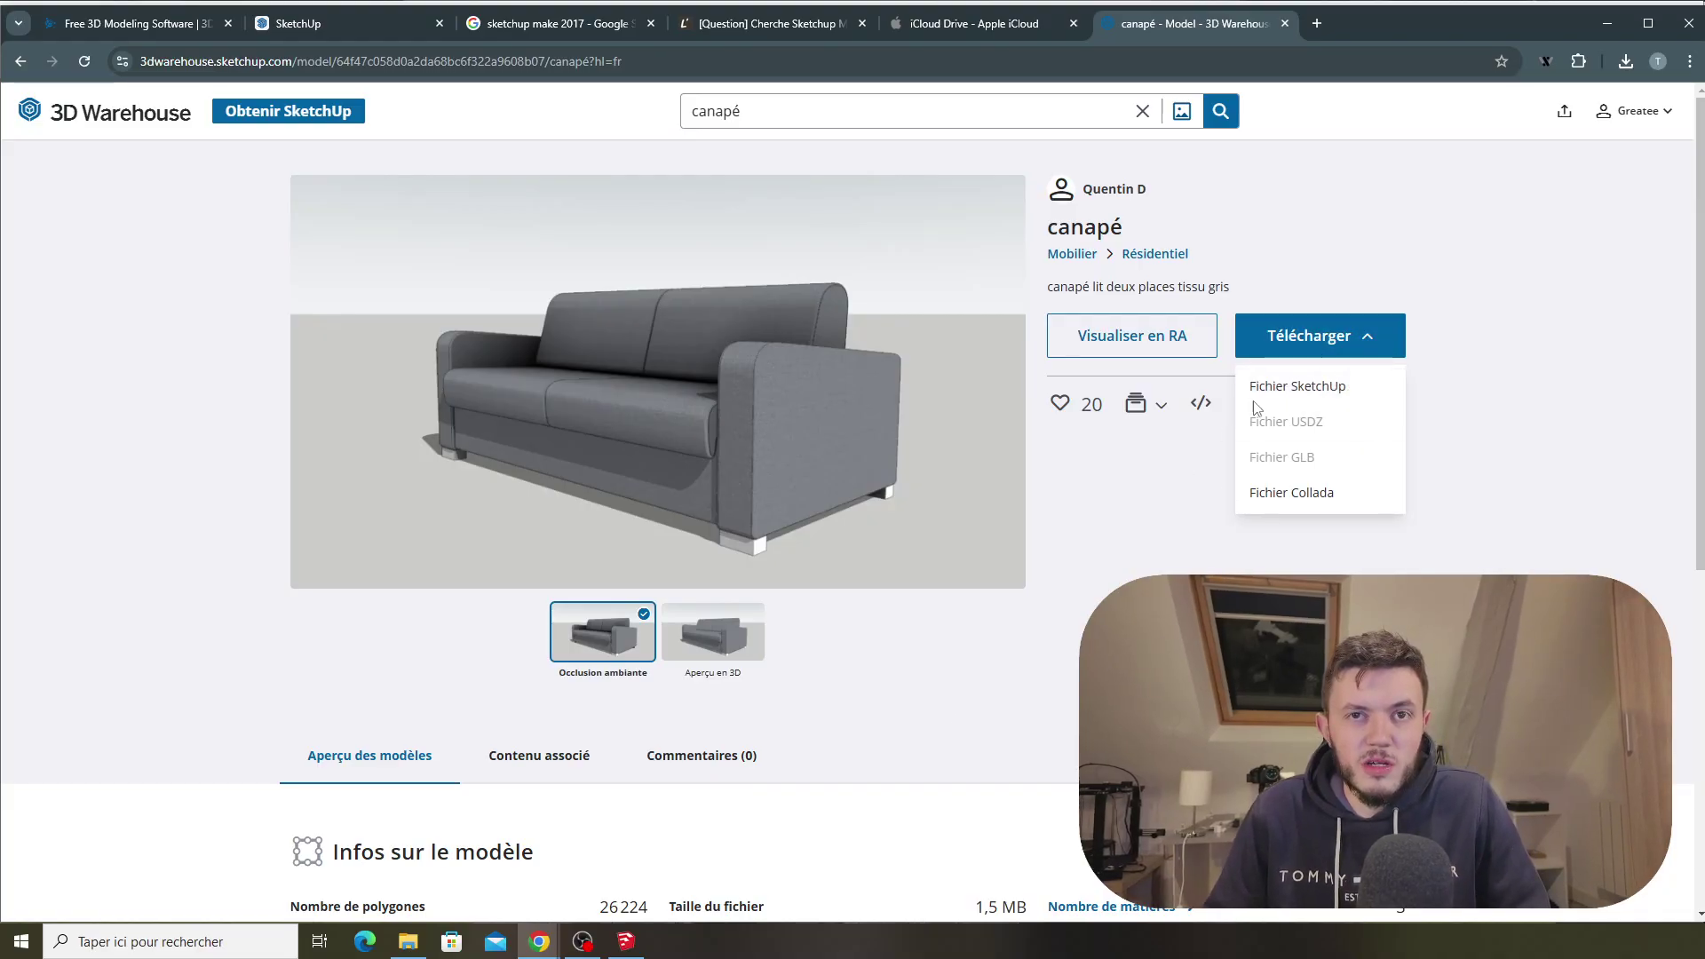
left_click(1297, 387)
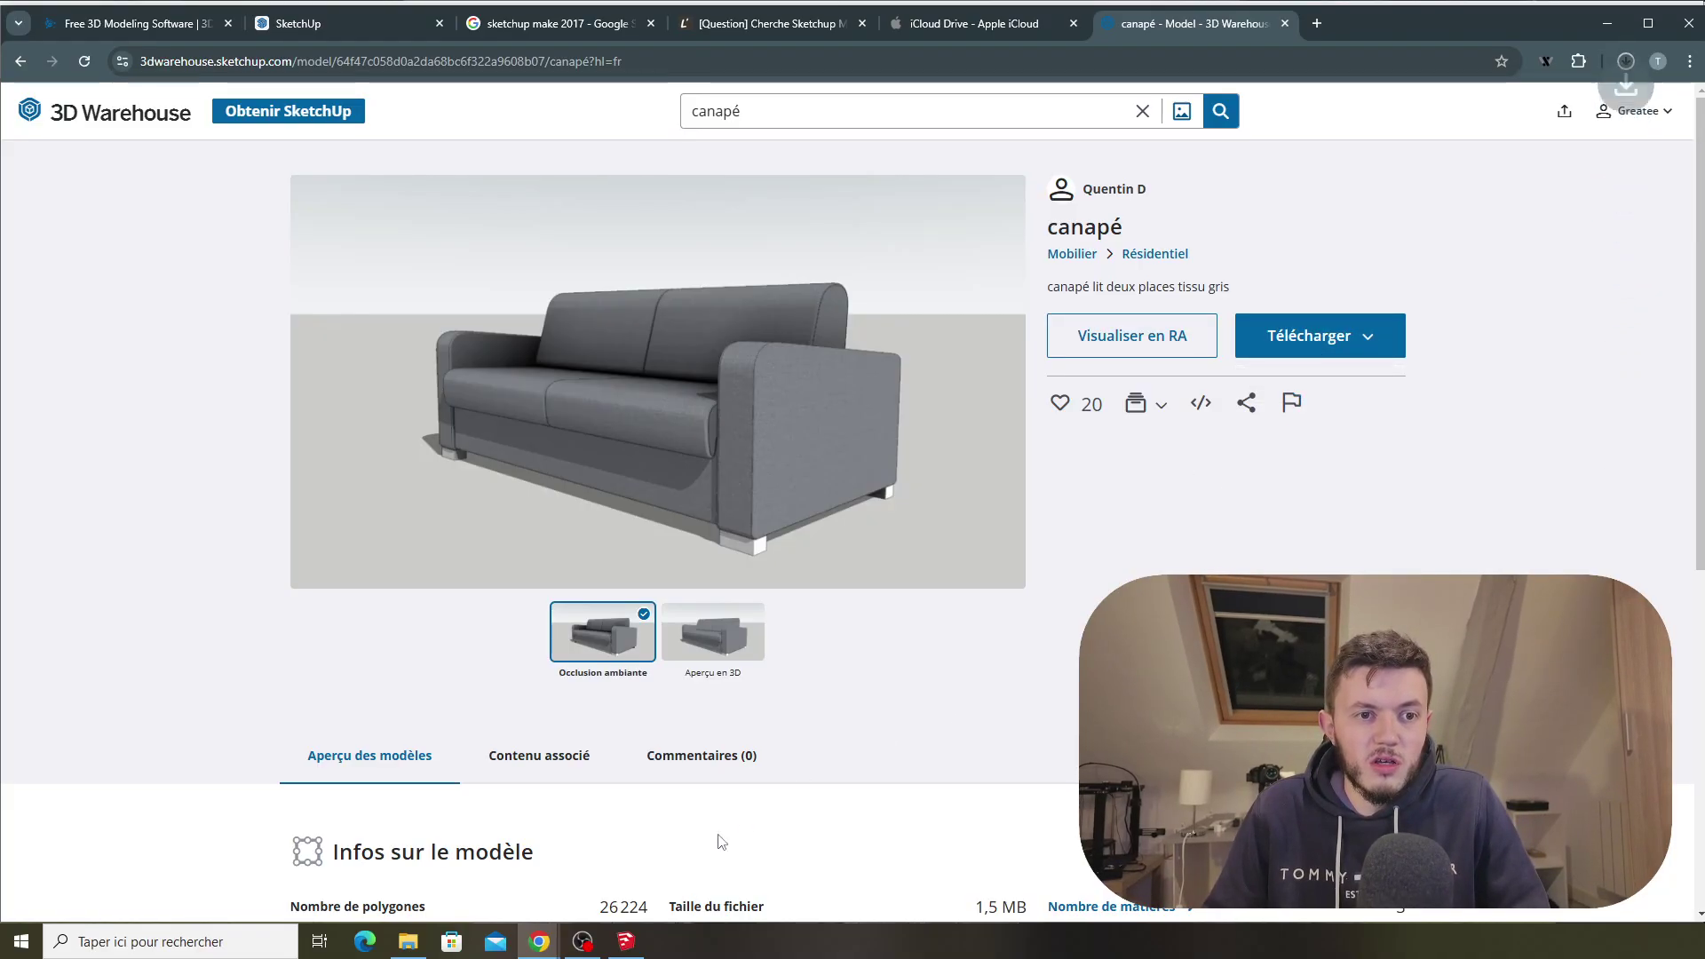
left_click(626, 941)
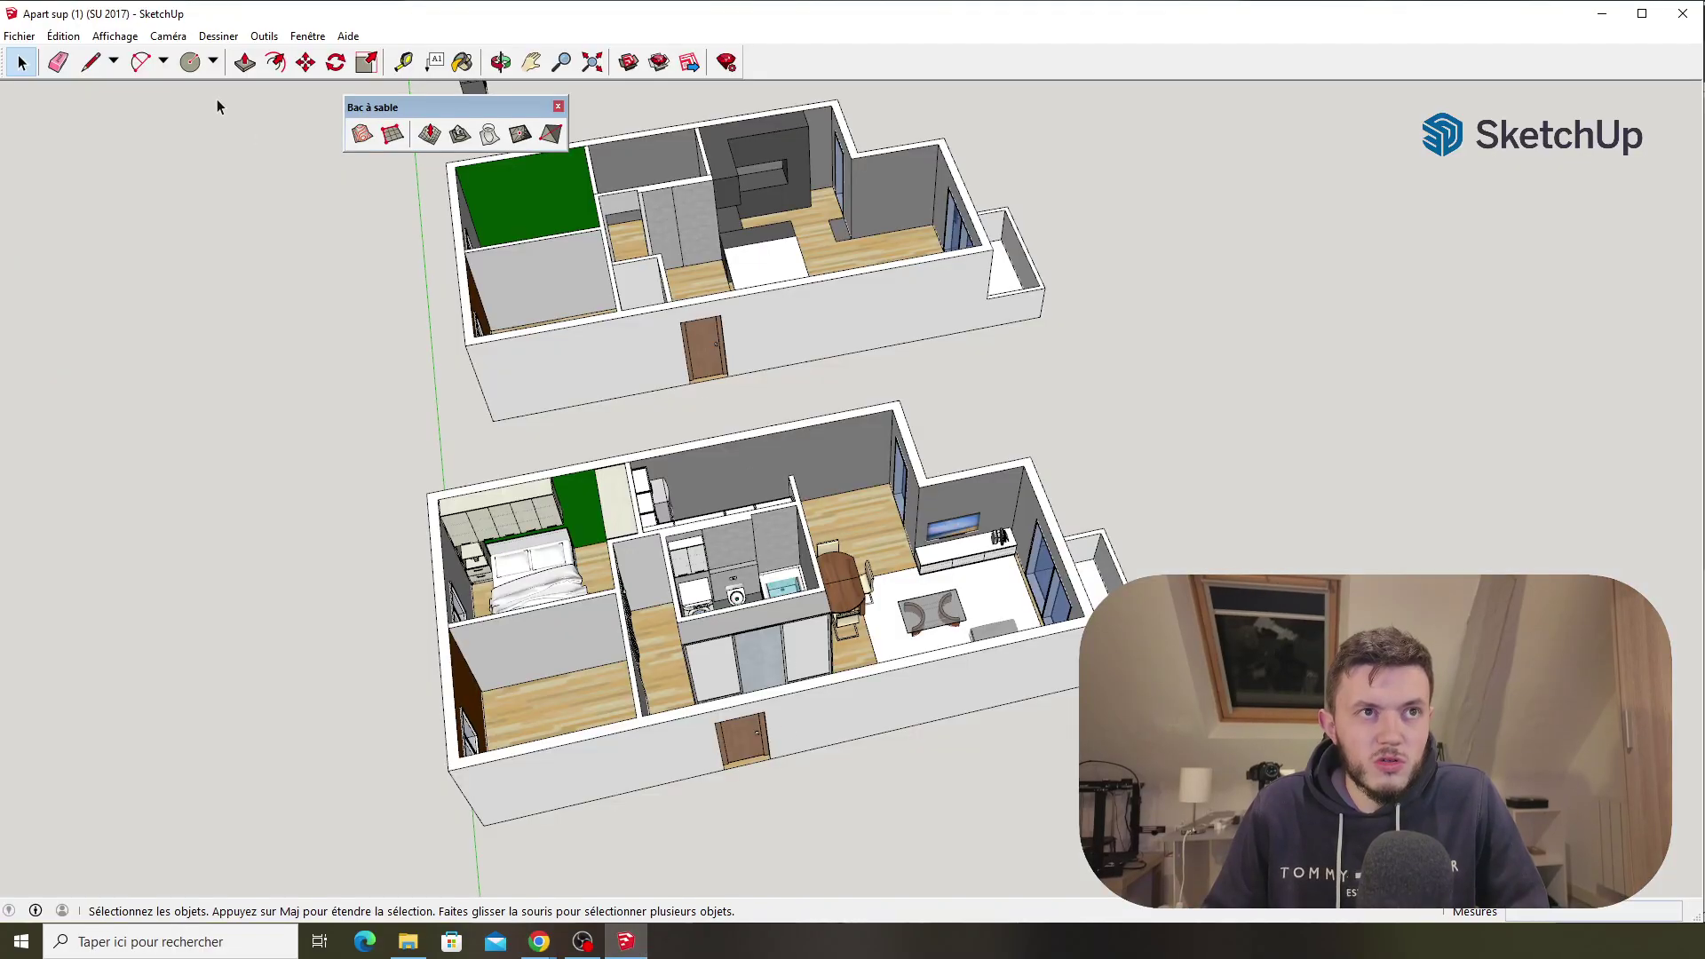
Step: Open the Canapé+lit model from Téléchargements with Open Newer Version, saving the converted copy as Canapé+lit (SU 2017)
left_click(26, 36)
left_click(44, 95)
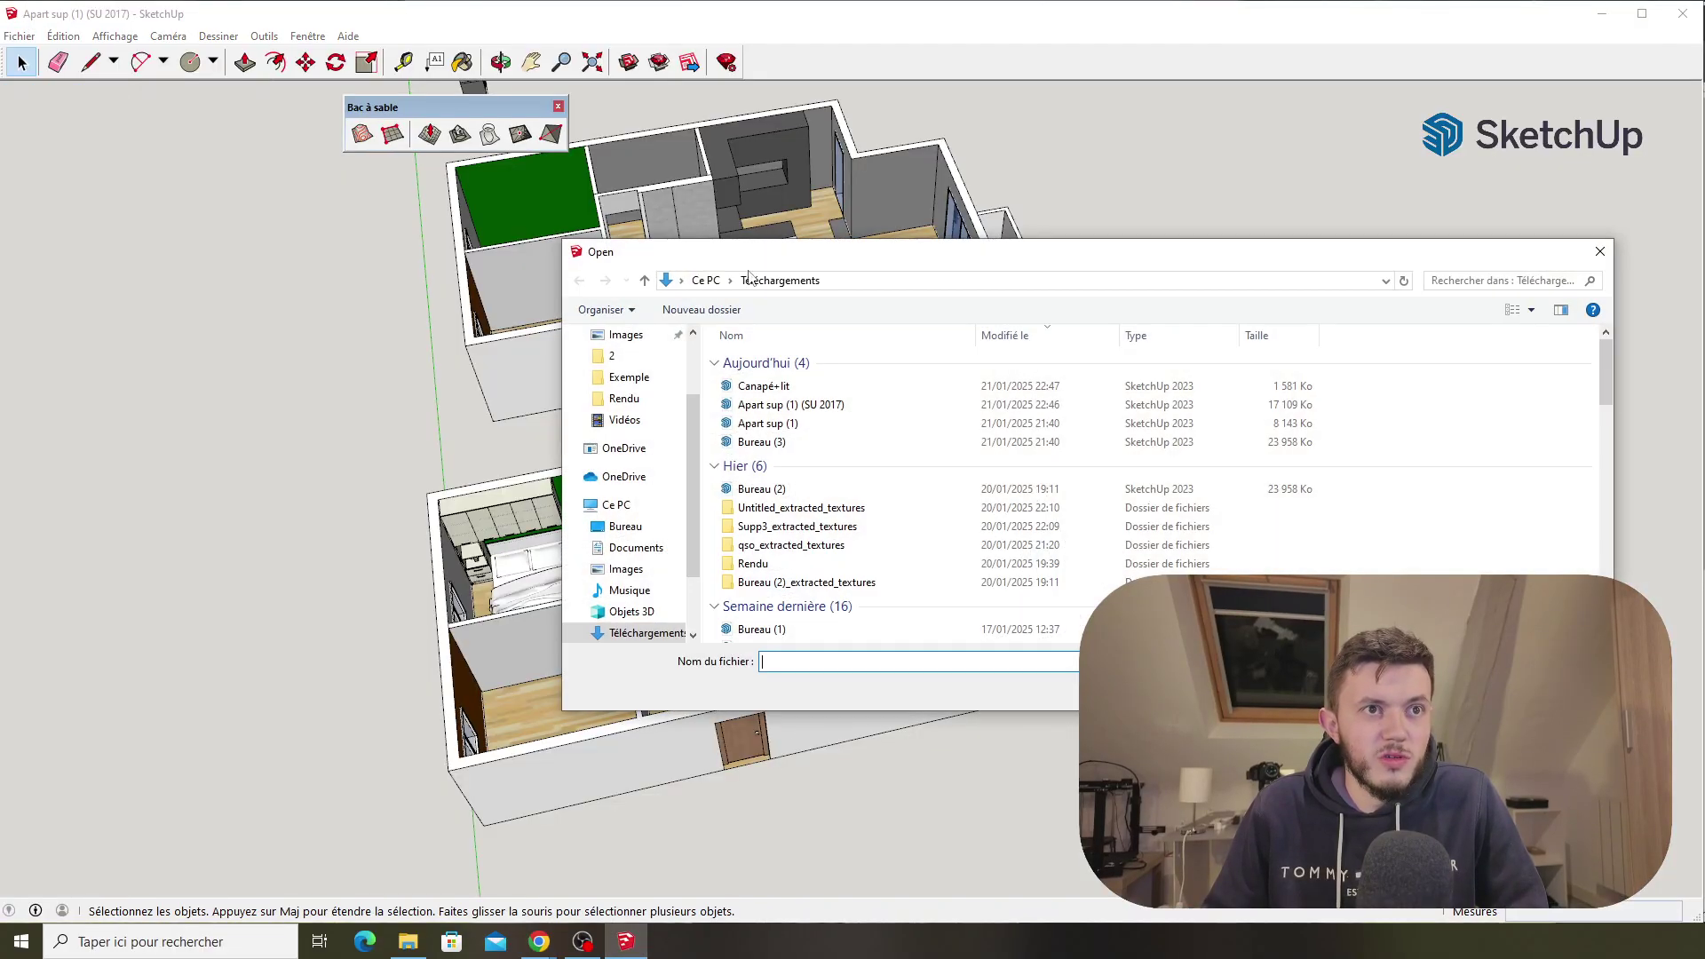
left_click(753, 386)
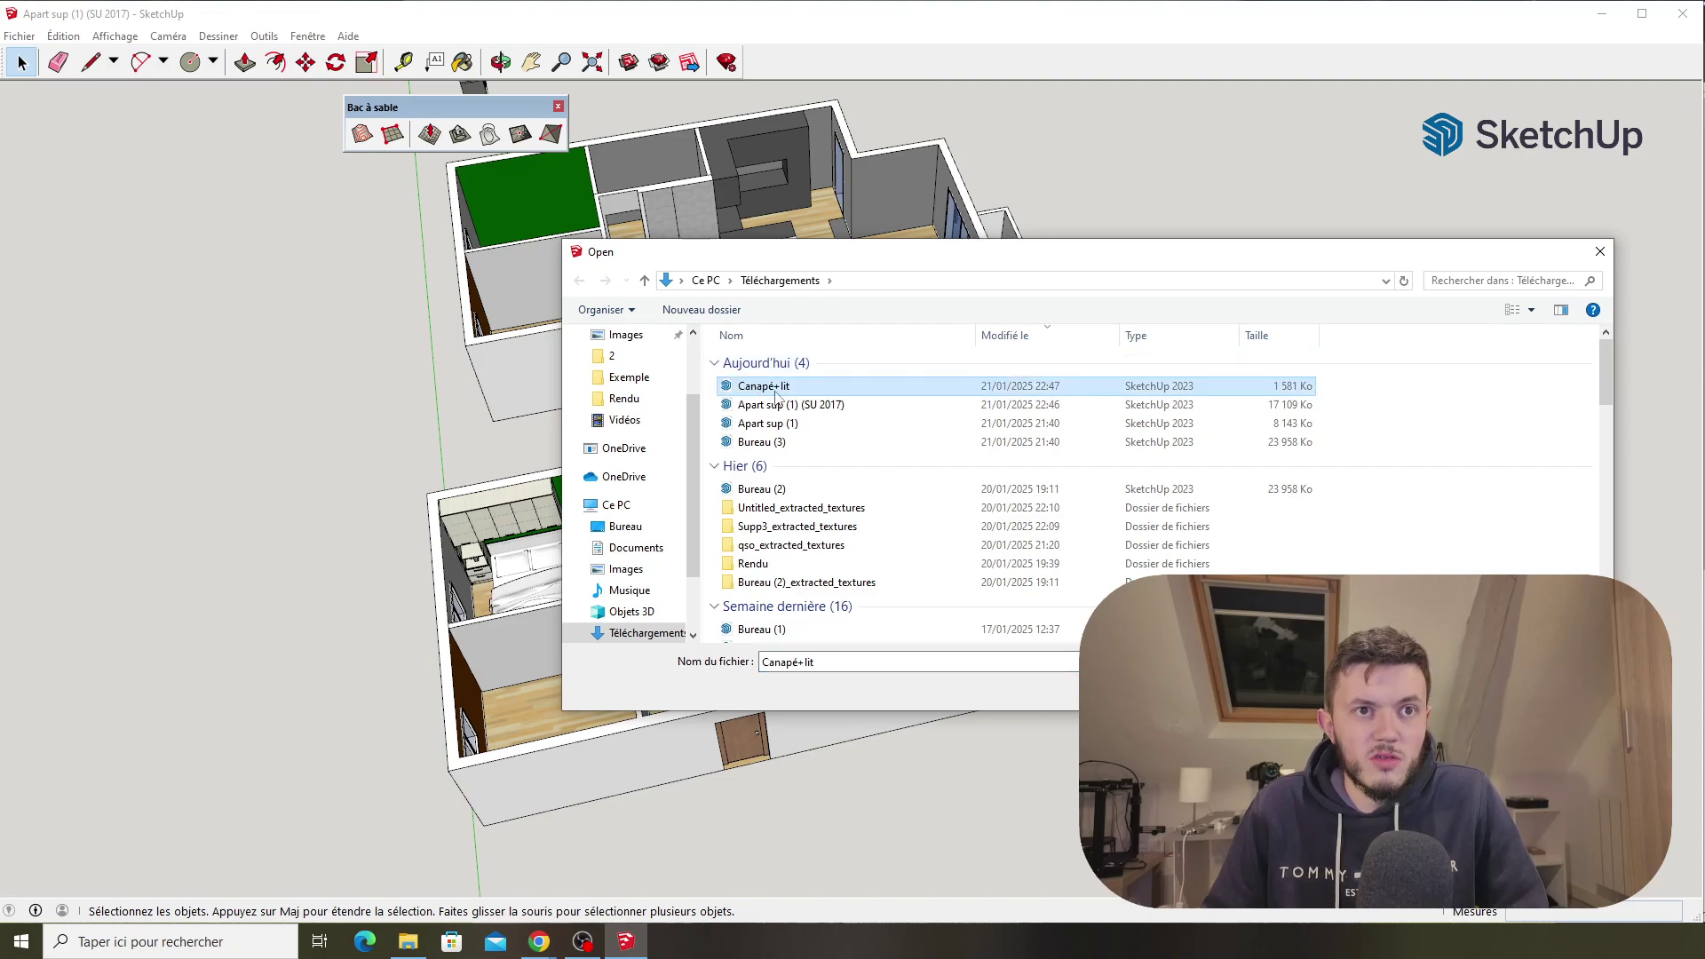
double_click(761, 387)
key("Return")
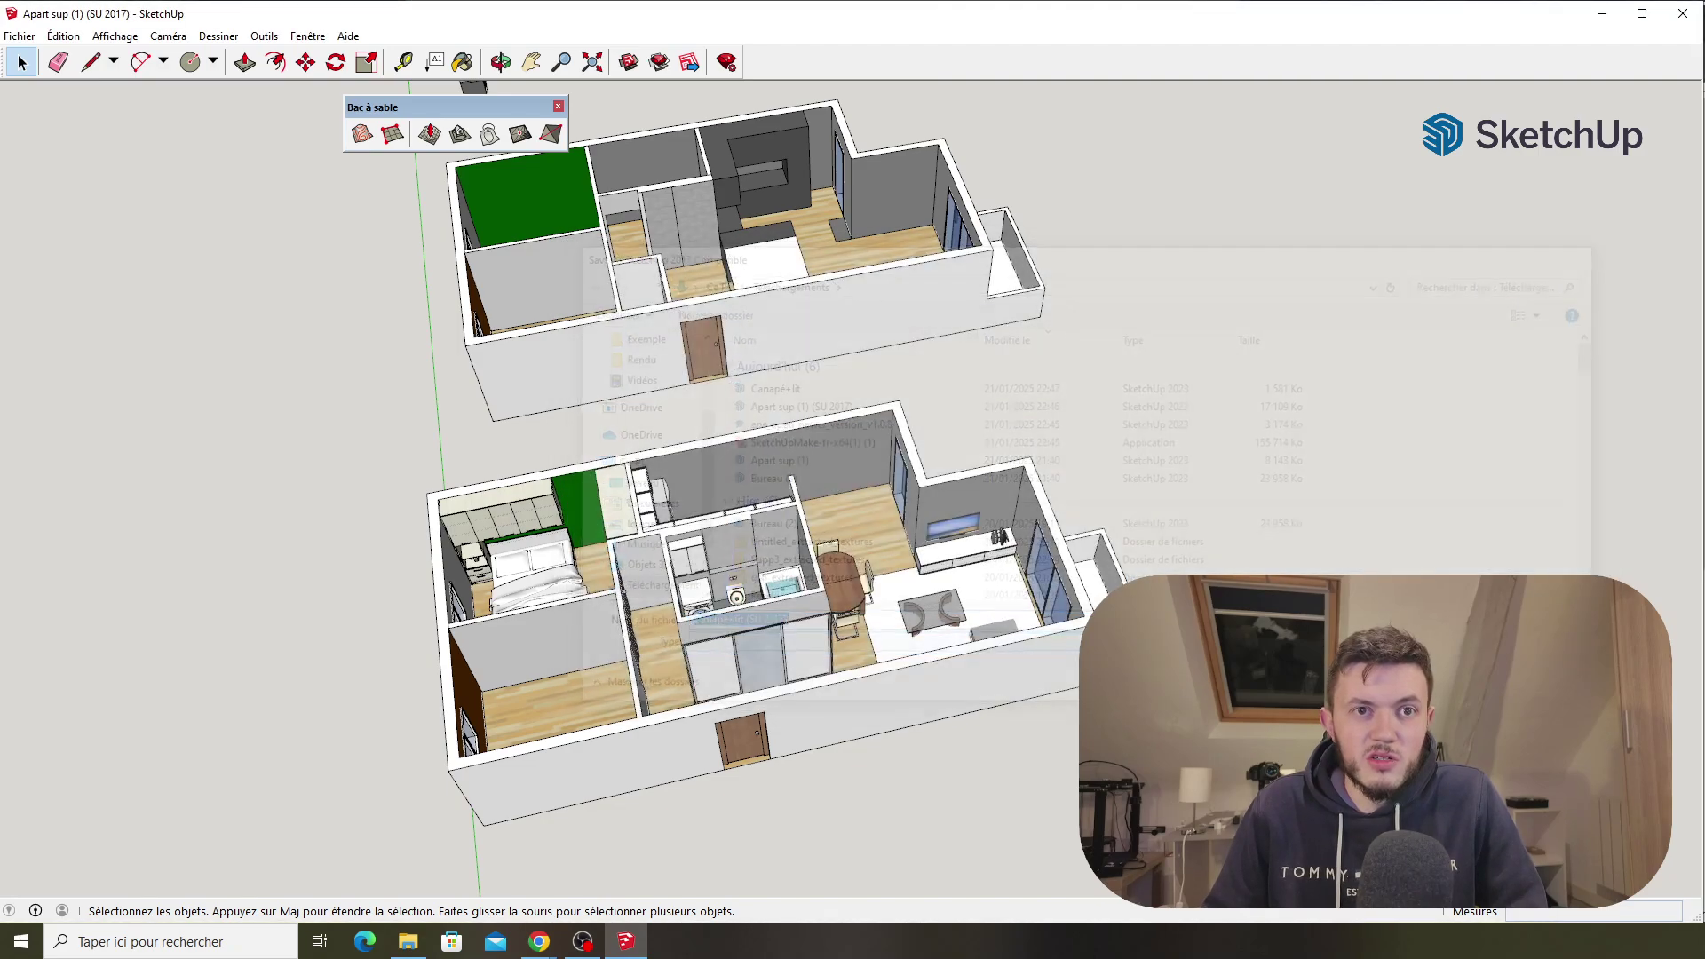
scroll(768, 380, "down", 3)
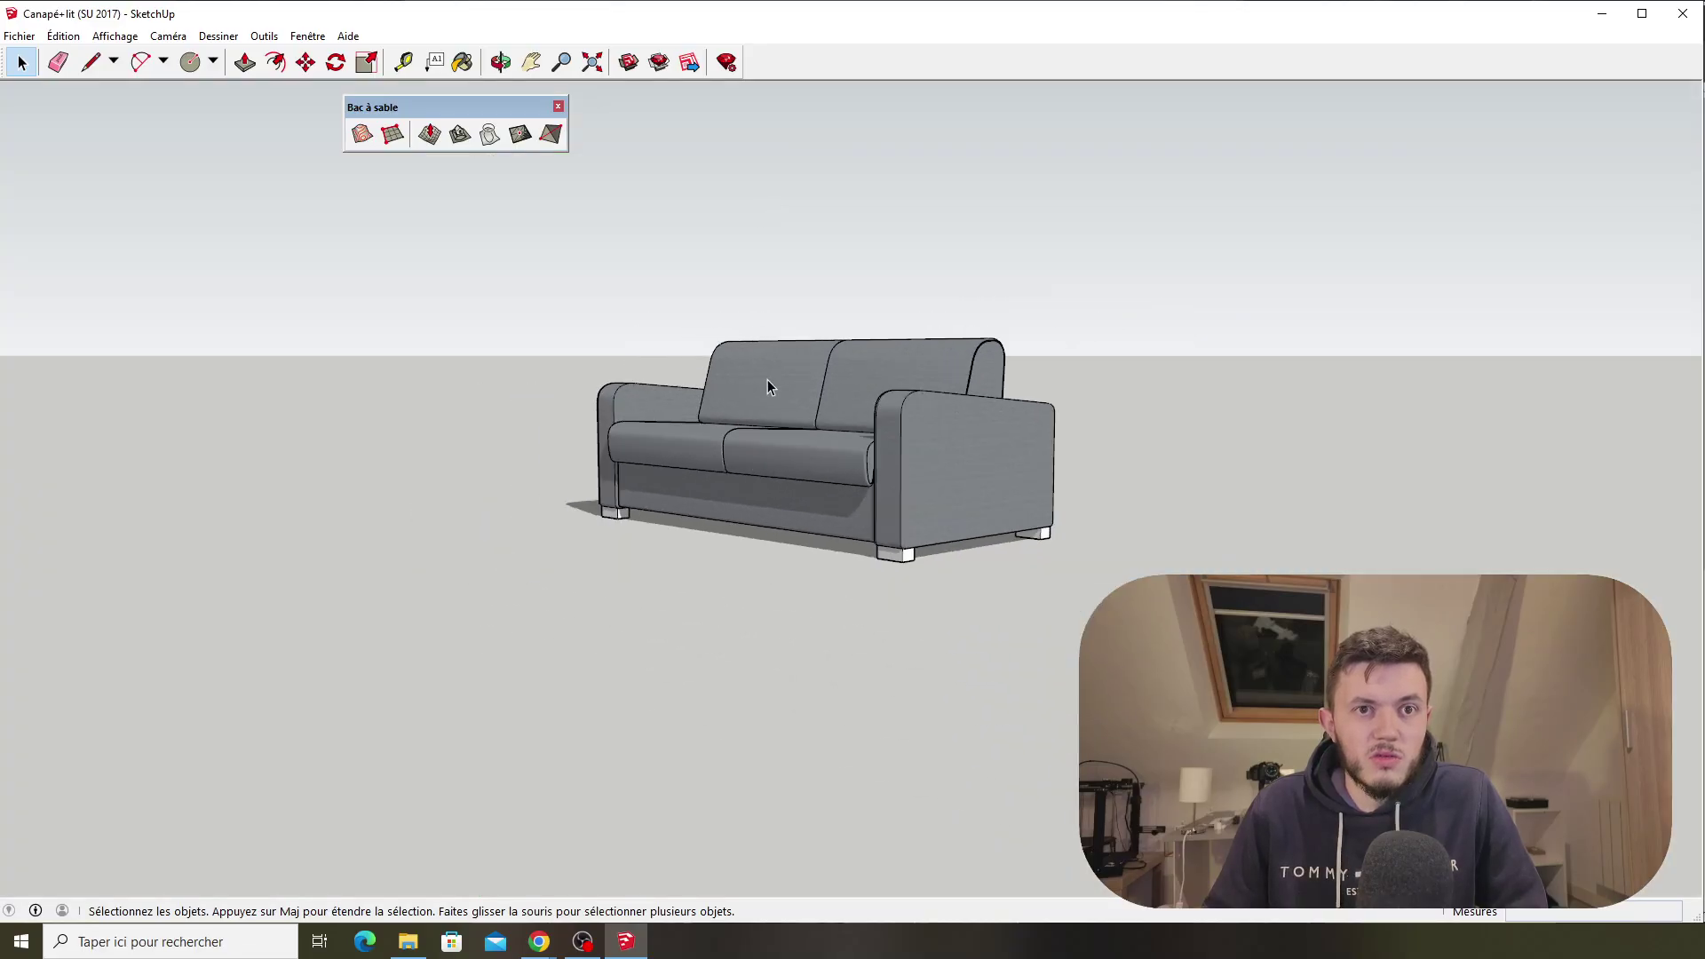
middle_click_drag(768, 380, 1077, 495)
scroll(740, 418, "down", 2)
scroll(808, 373, "up", 2)
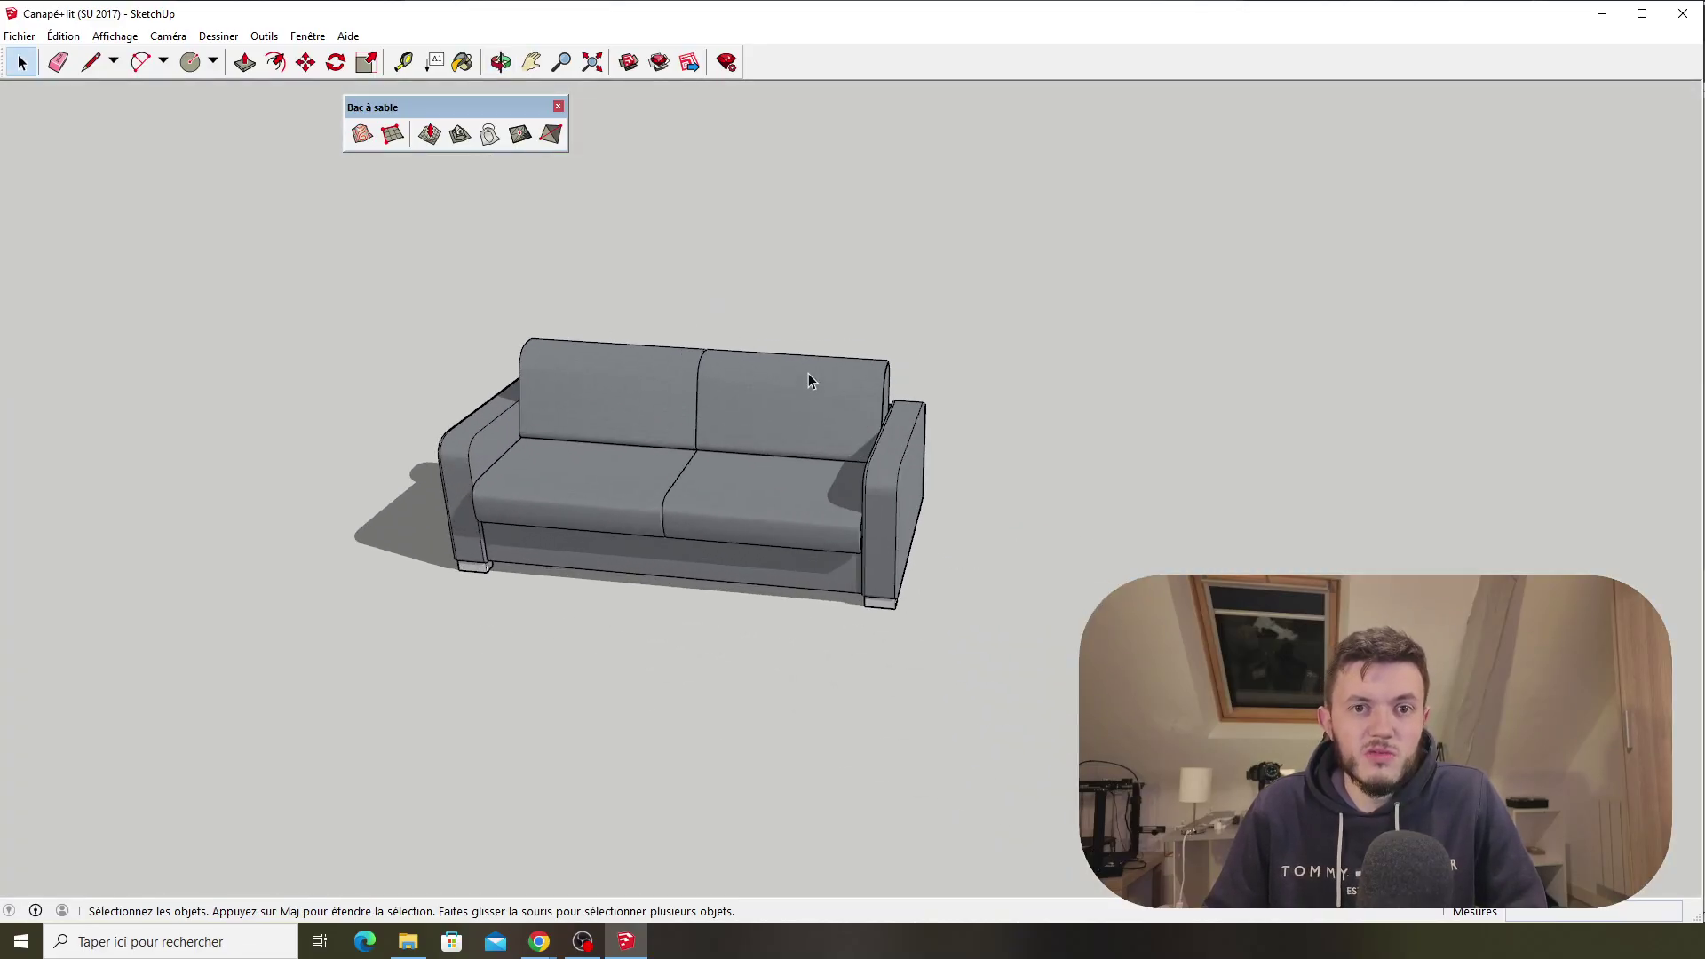
middle_click_drag(808, 373, 569, 357)
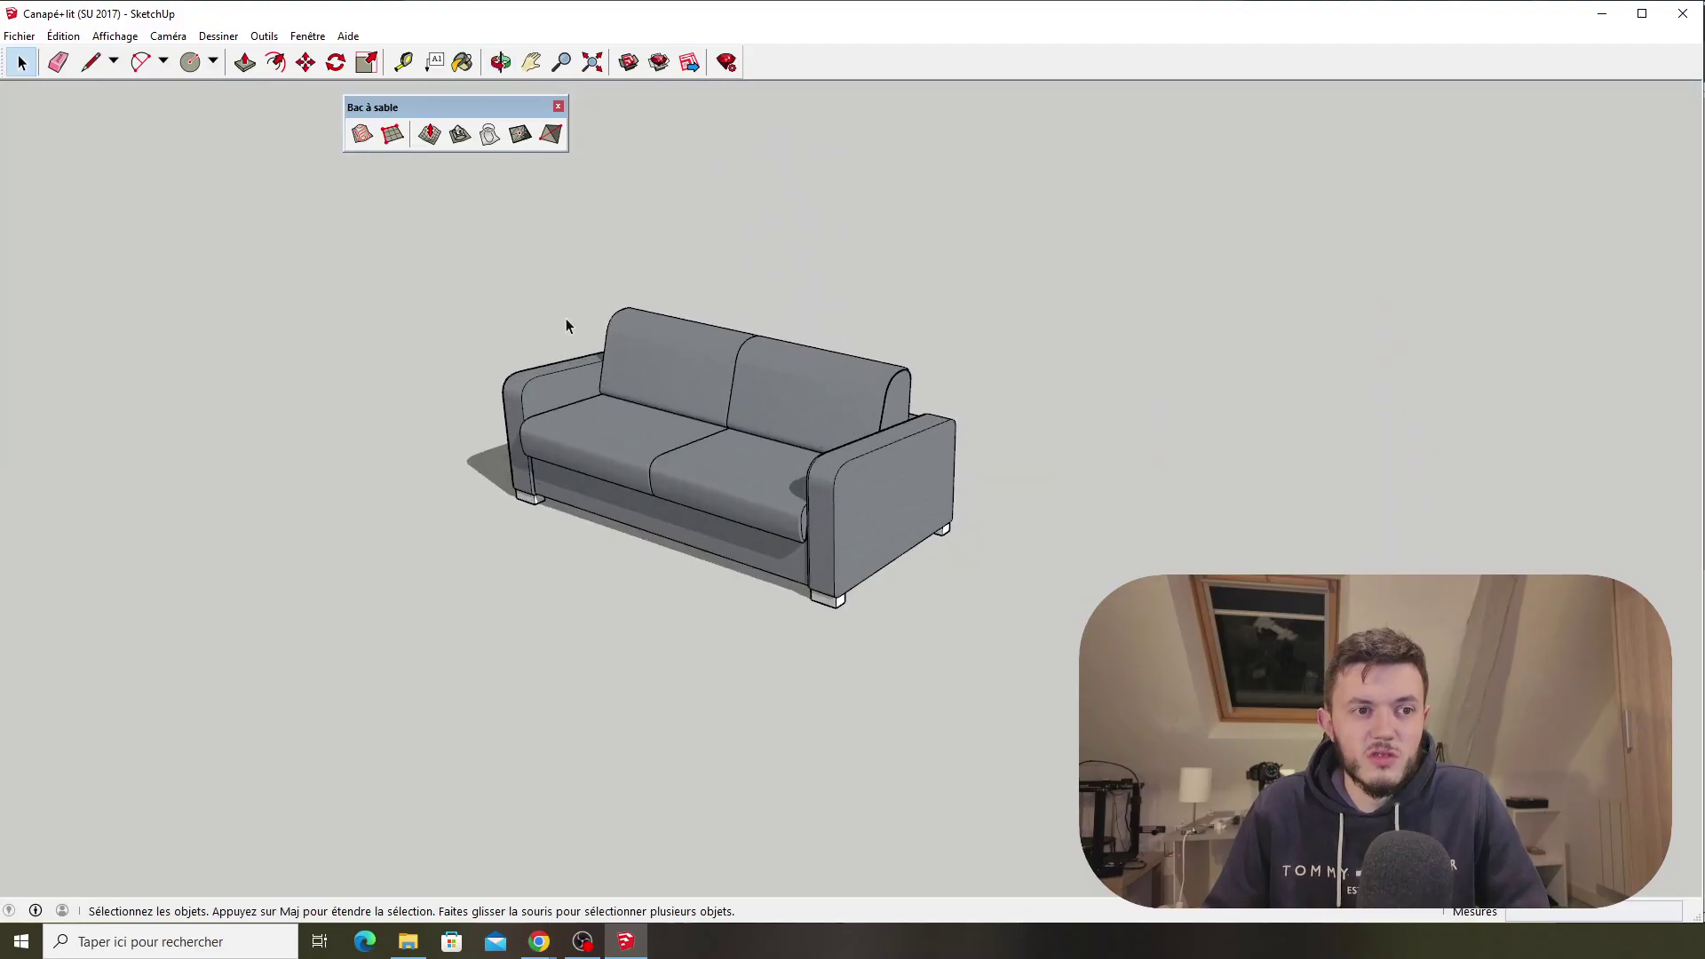
scroll(640, 322, "up", 2)
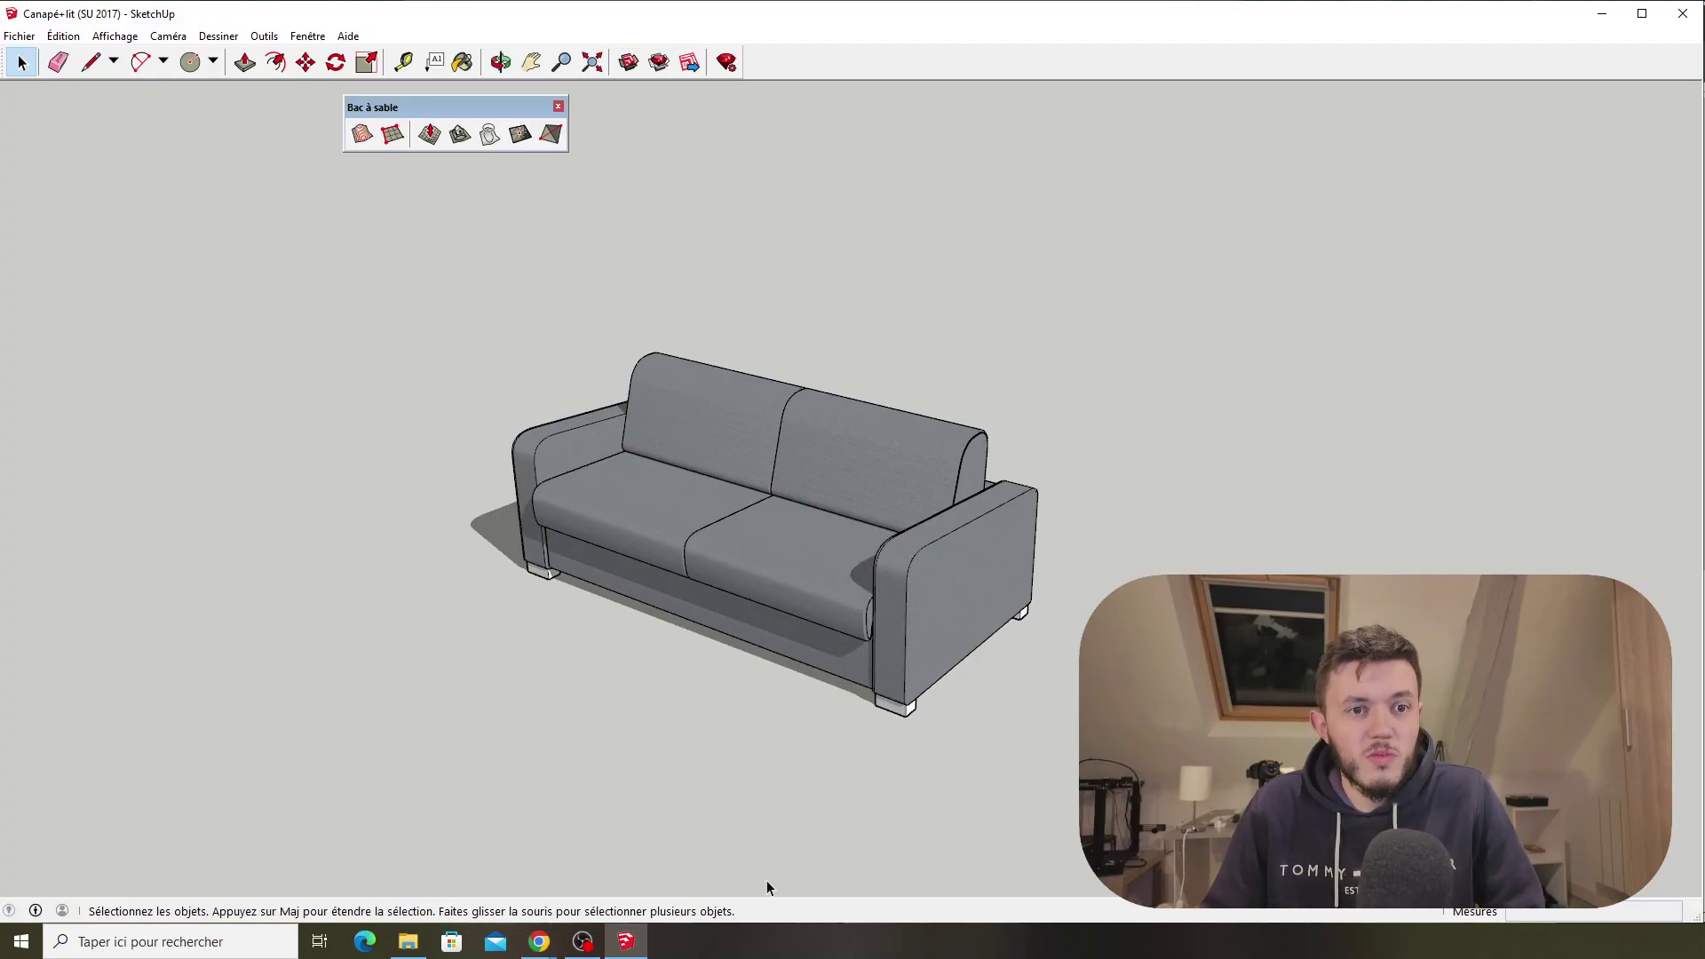
Step: Switch to the canapé model page in Chrome and download the sofa as a Collada file
mouse_move(539, 942)
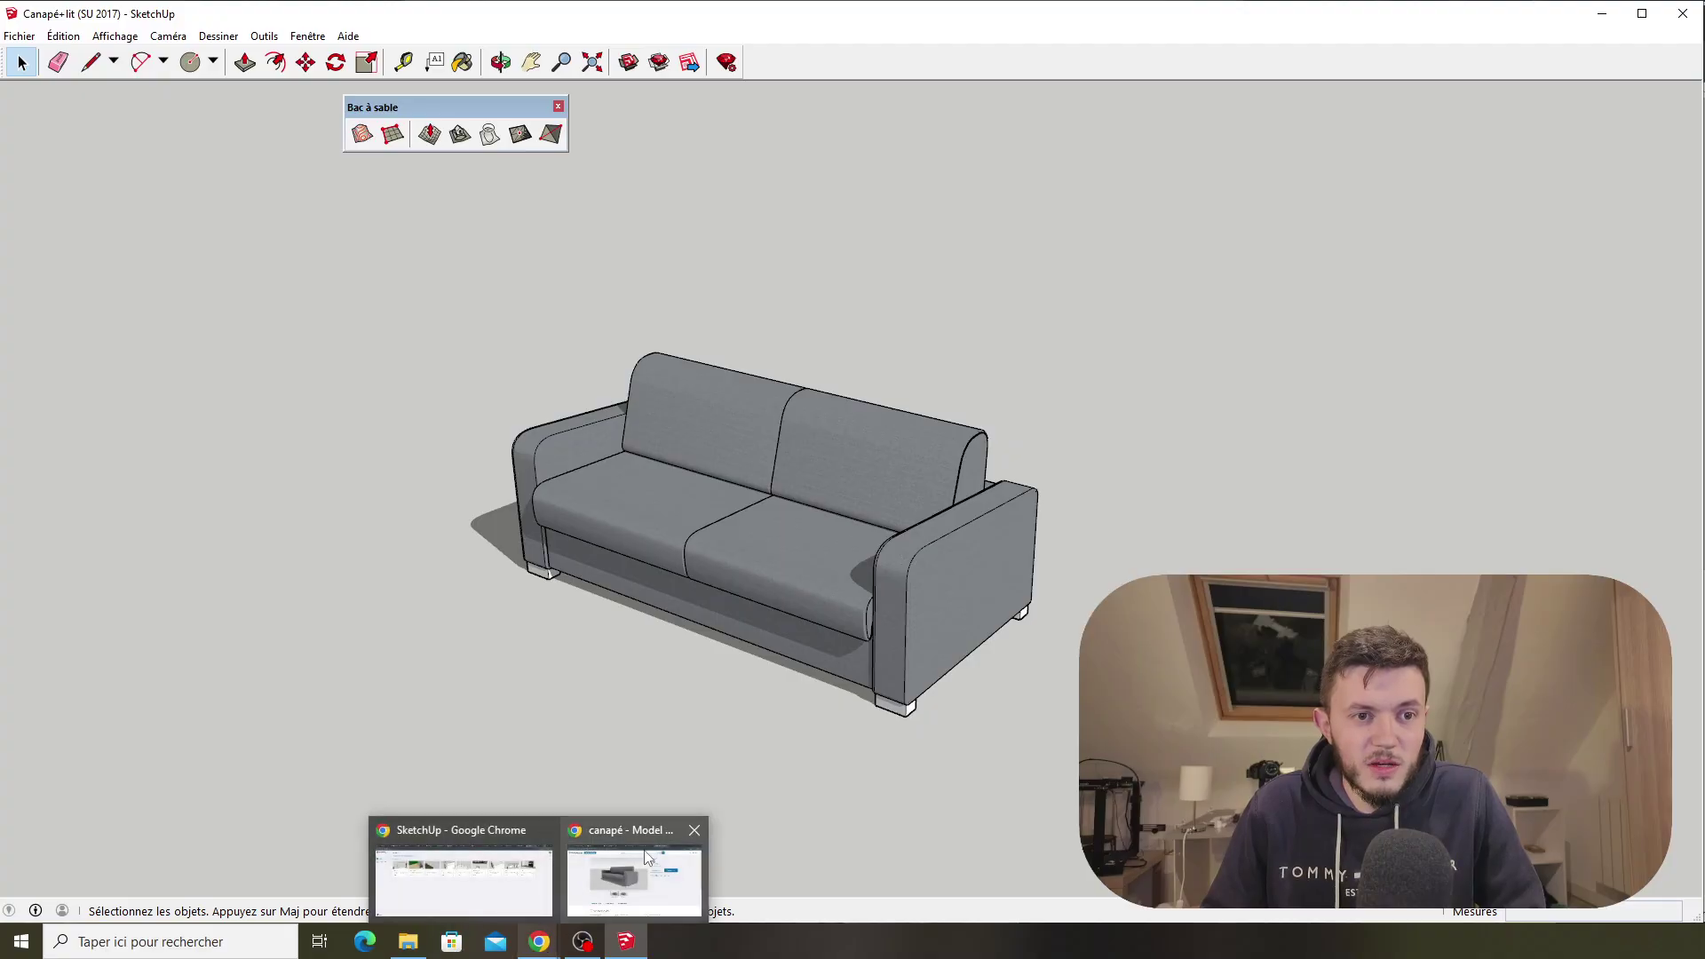
left_click(641, 866)
left_click(1379, 347)
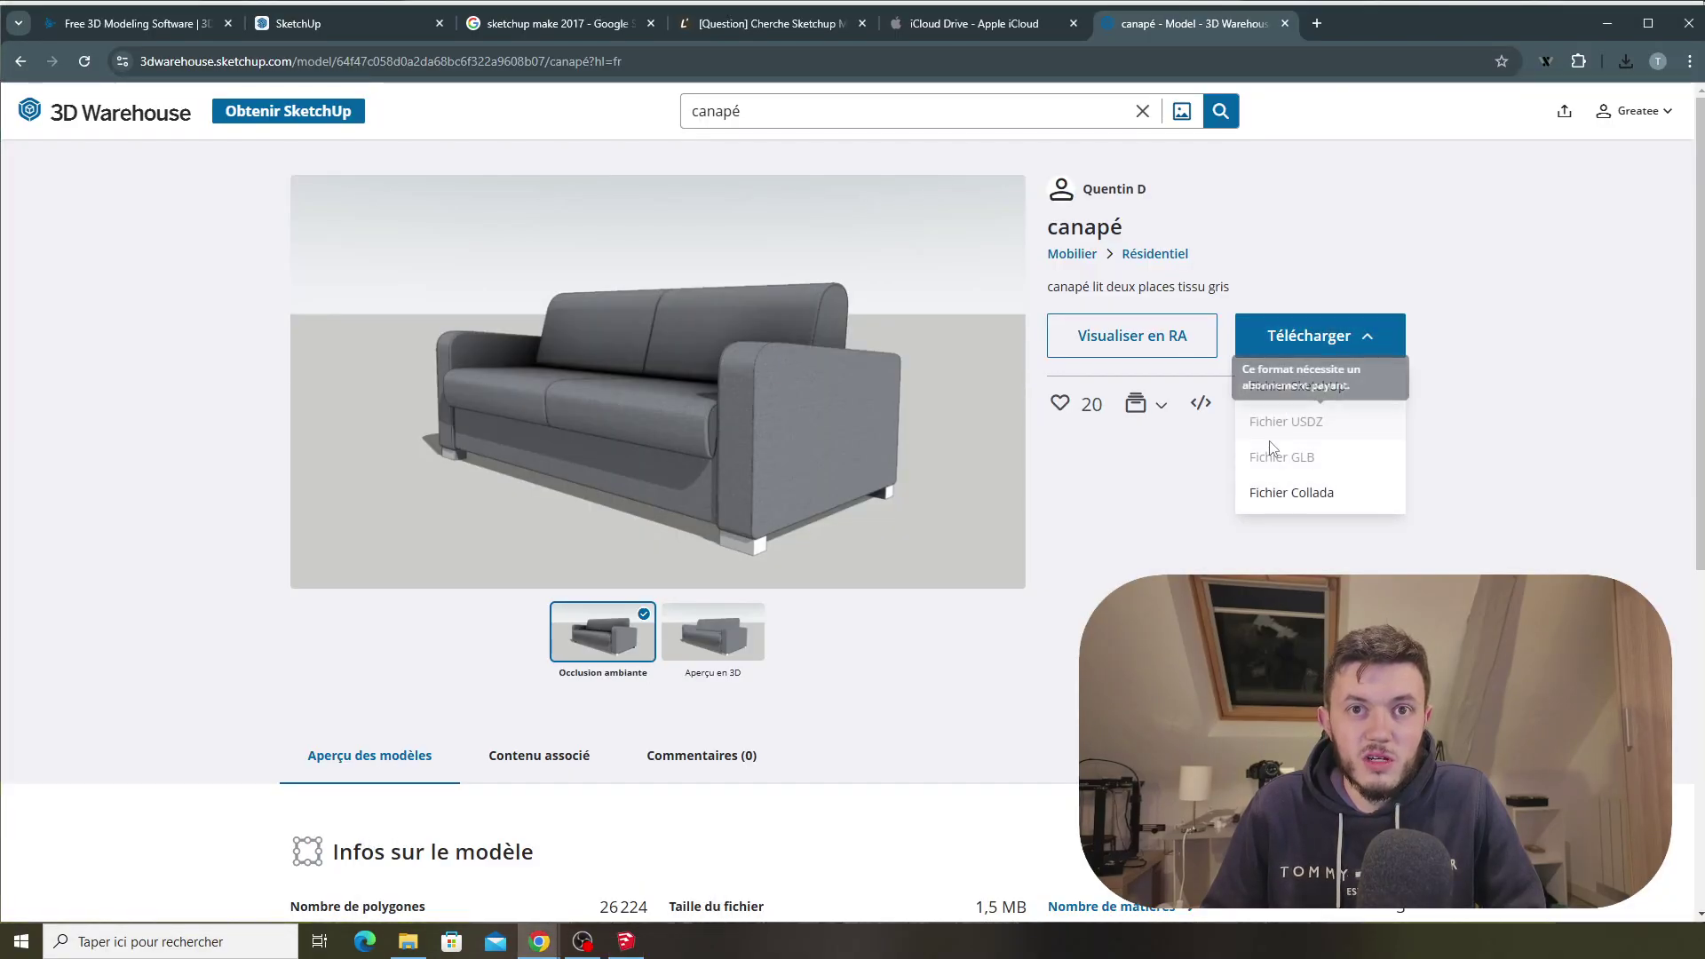
left_click(1296, 503)
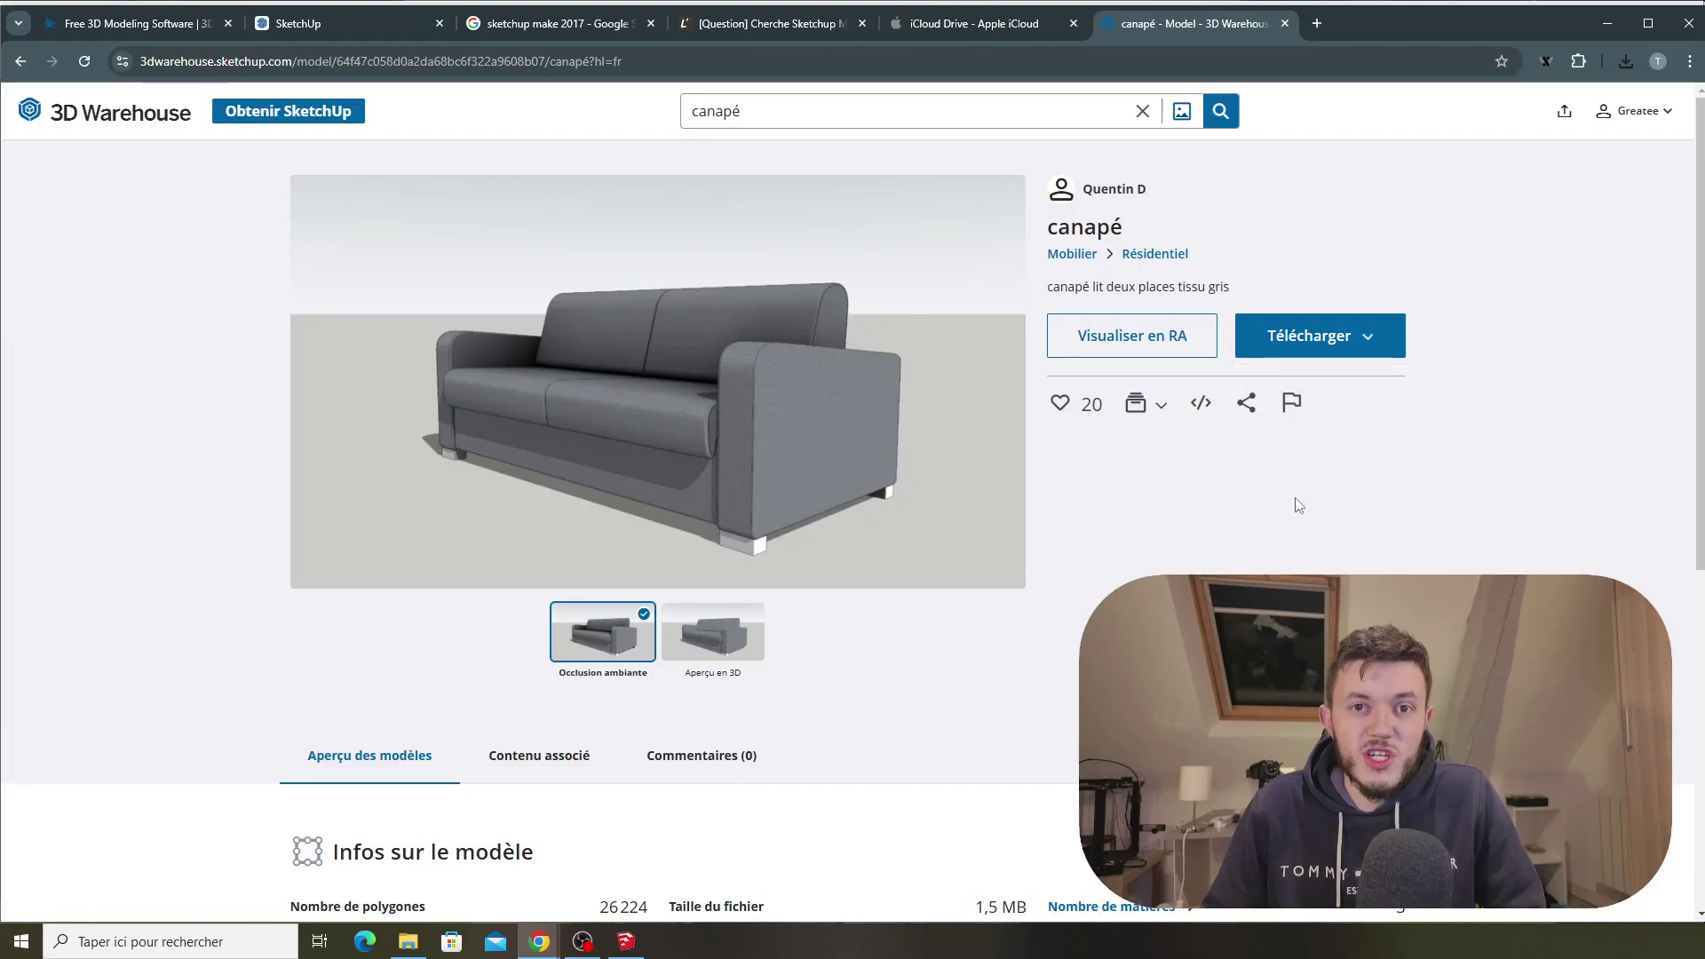
Step: Extract the Canapé+lit zip archive into a Canapé+lit folder in Téléchargements and switch back to SketchUp Make 2017
left_click(1632, 66)
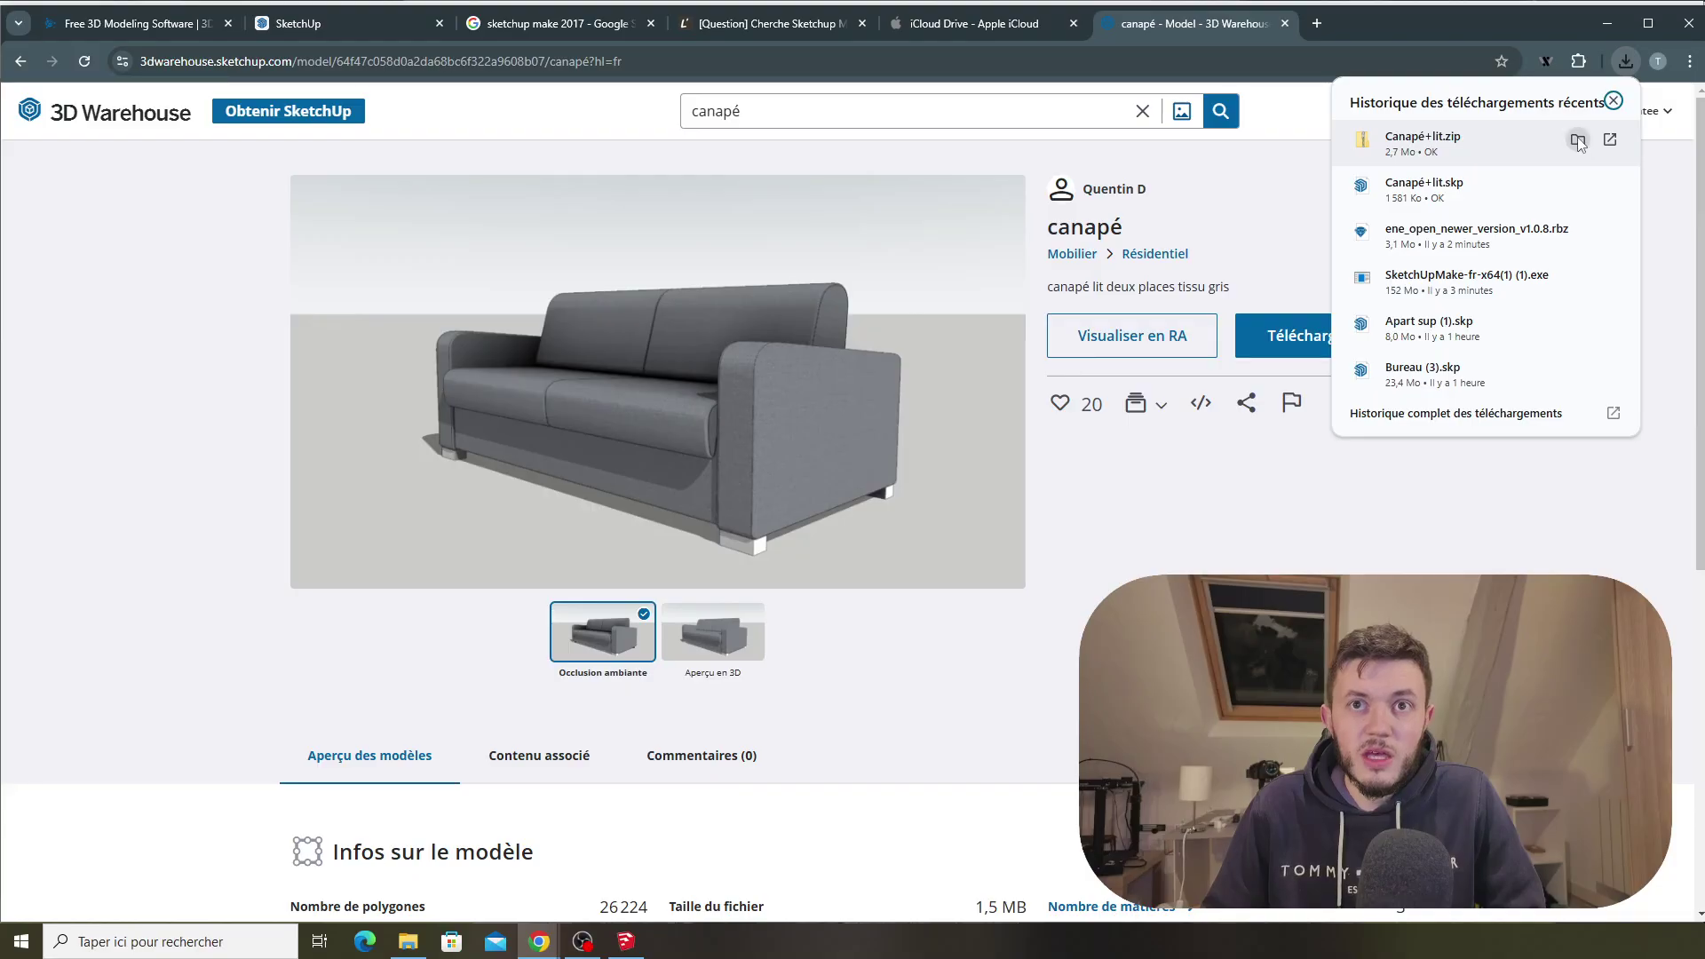
left_click(1577, 141)
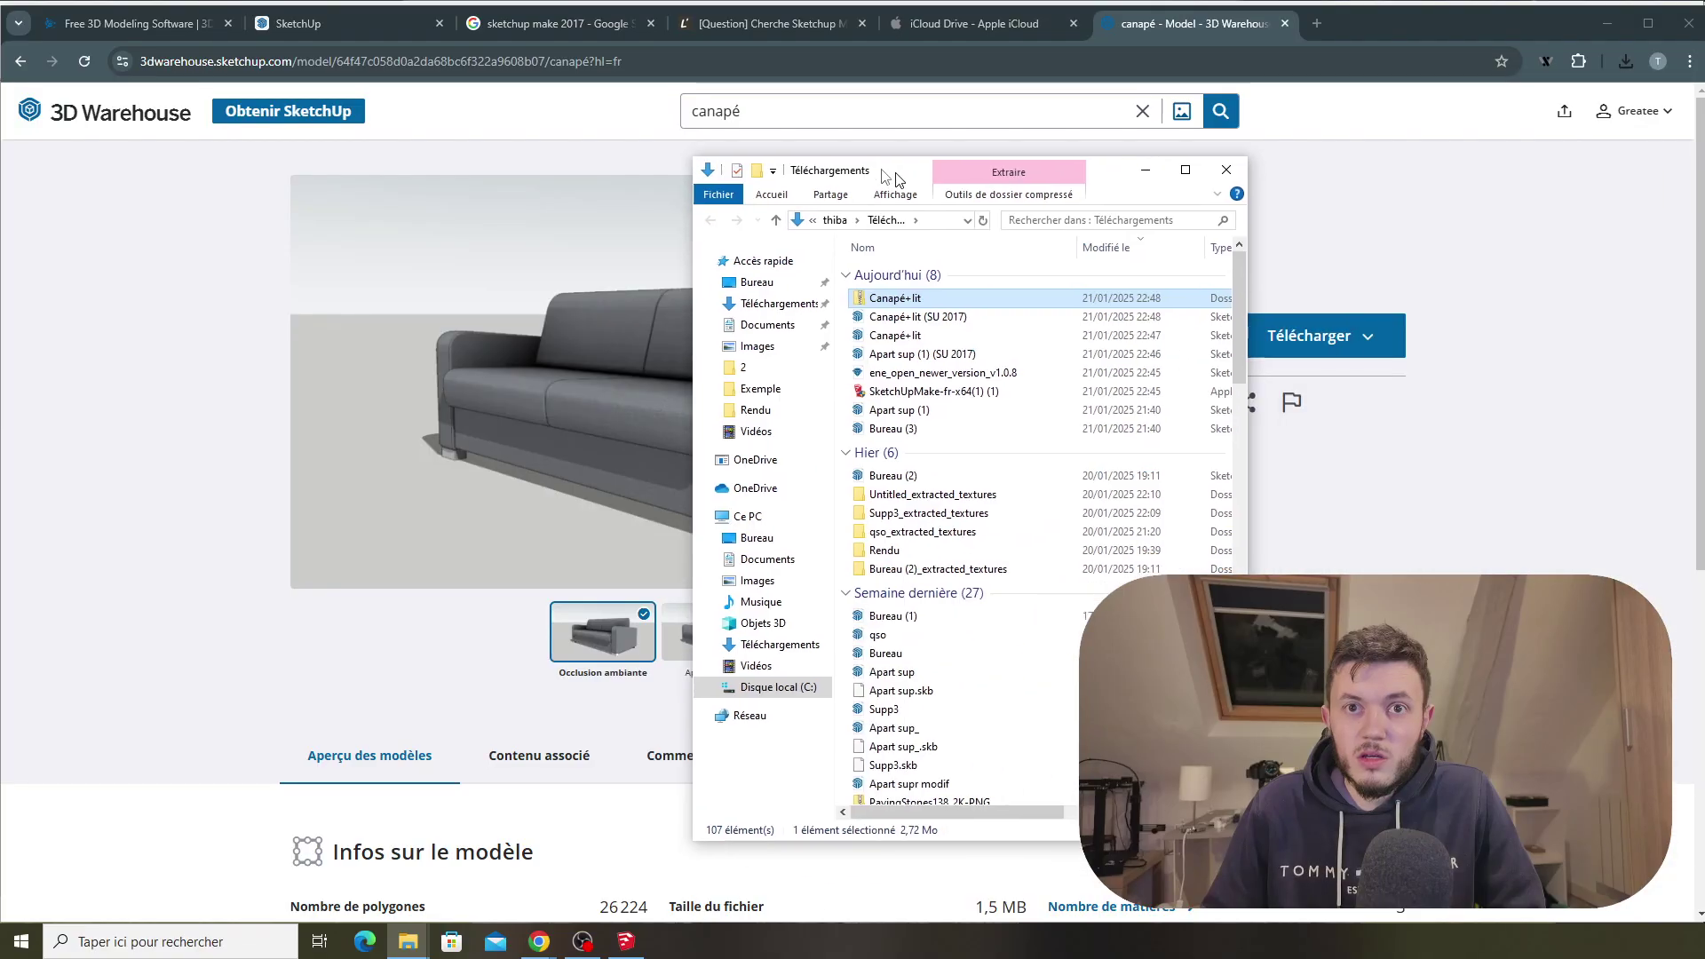
right_click(865, 269)
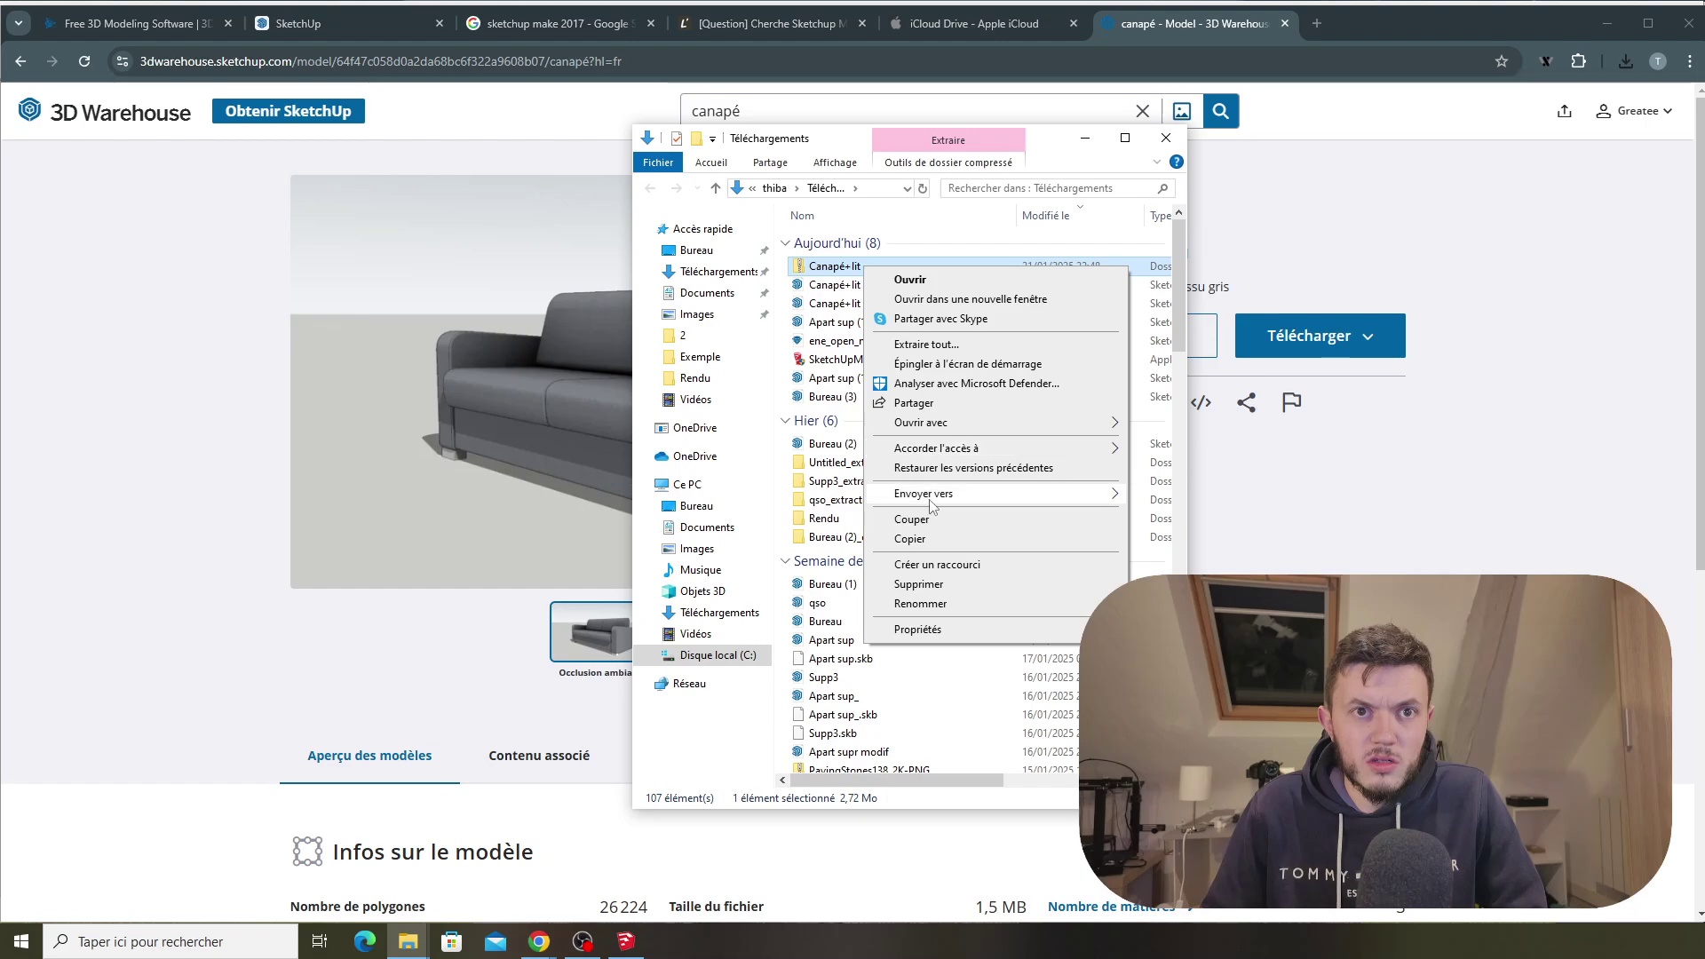
left_click(923, 351)
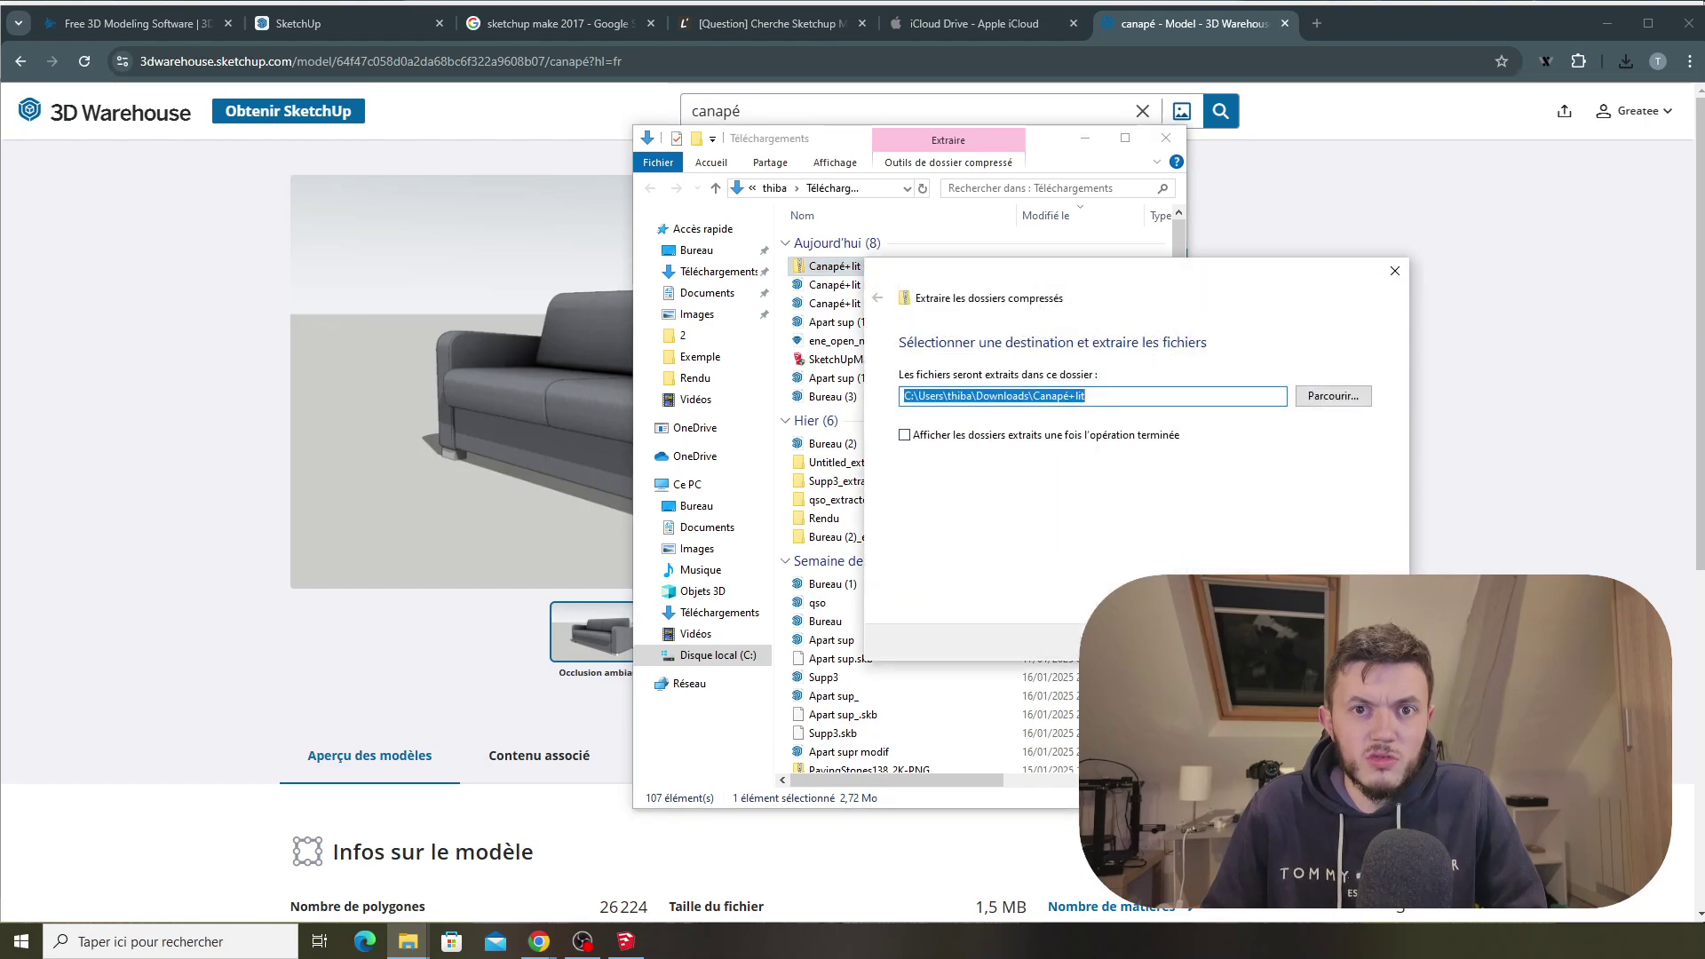
left_click(1279, 641)
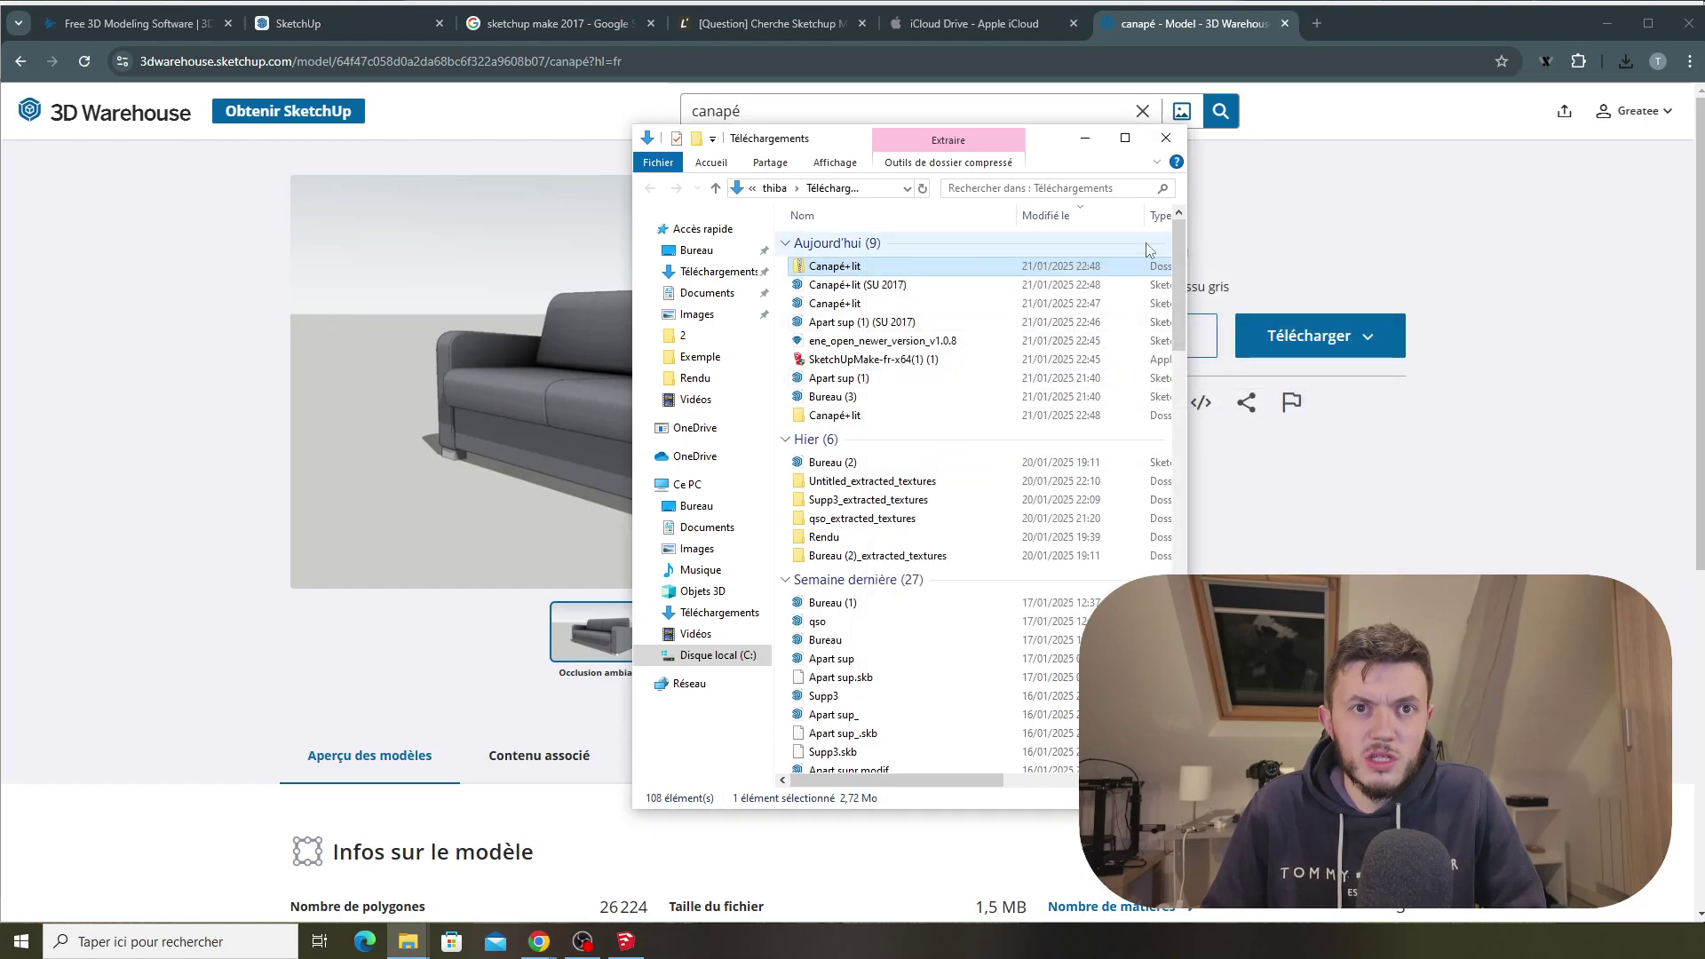
left_click(1104, 139)
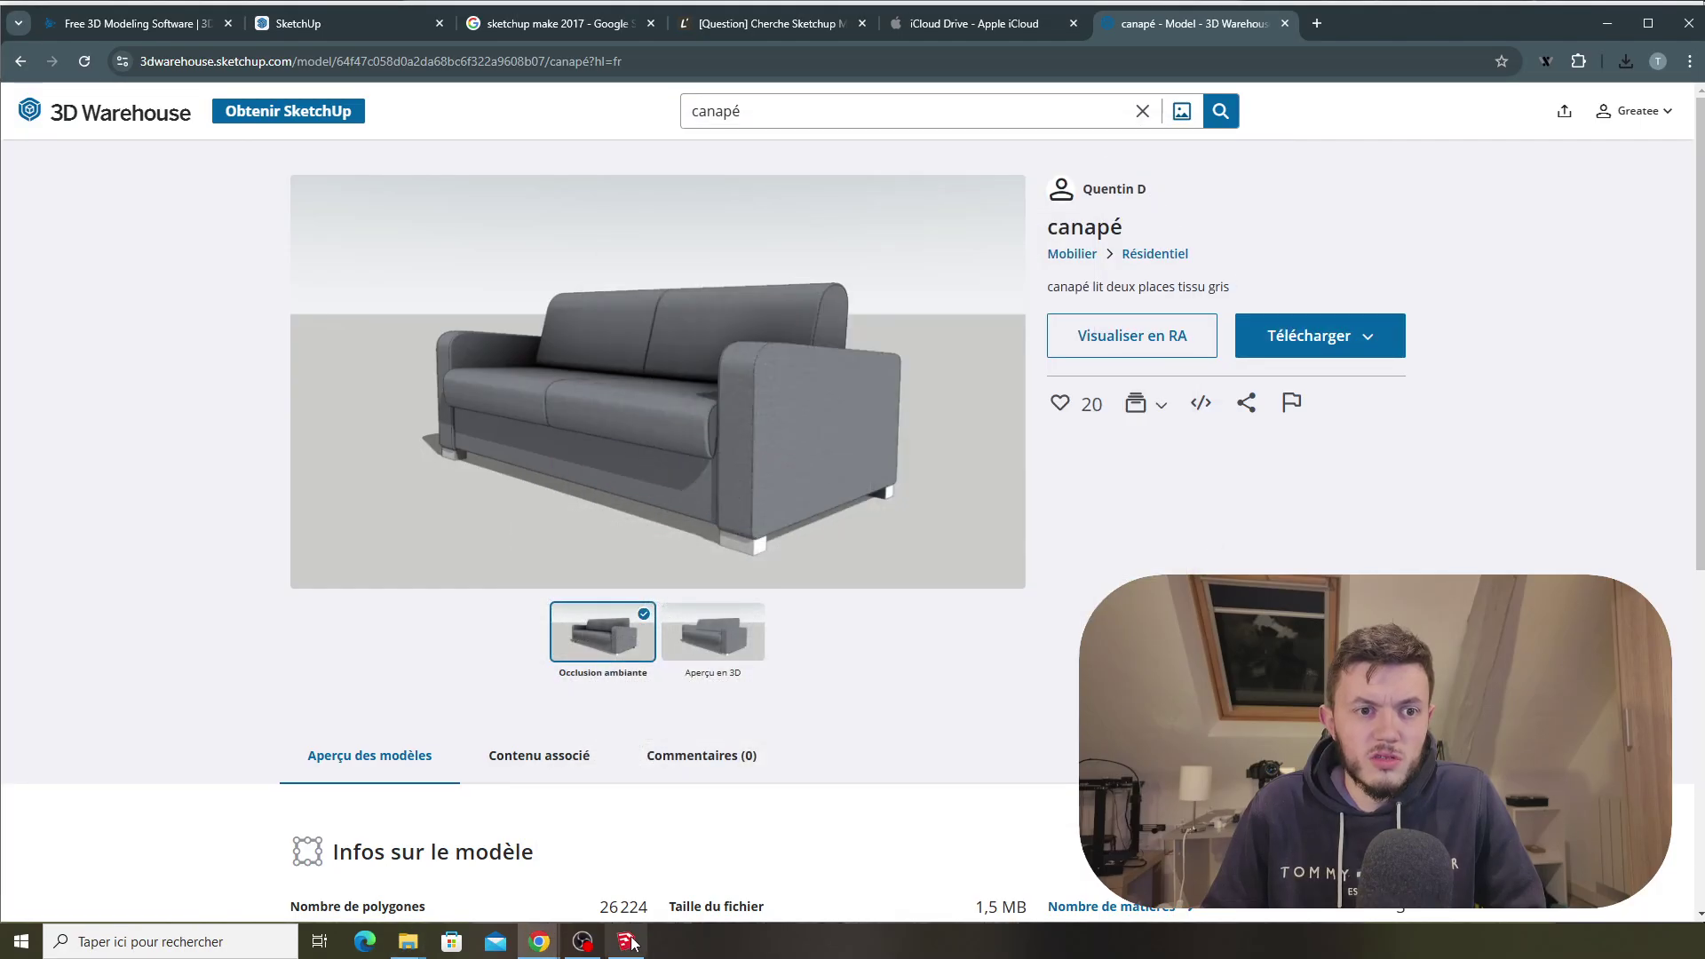
mouse_move(629, 943)
left_click(634, 860)
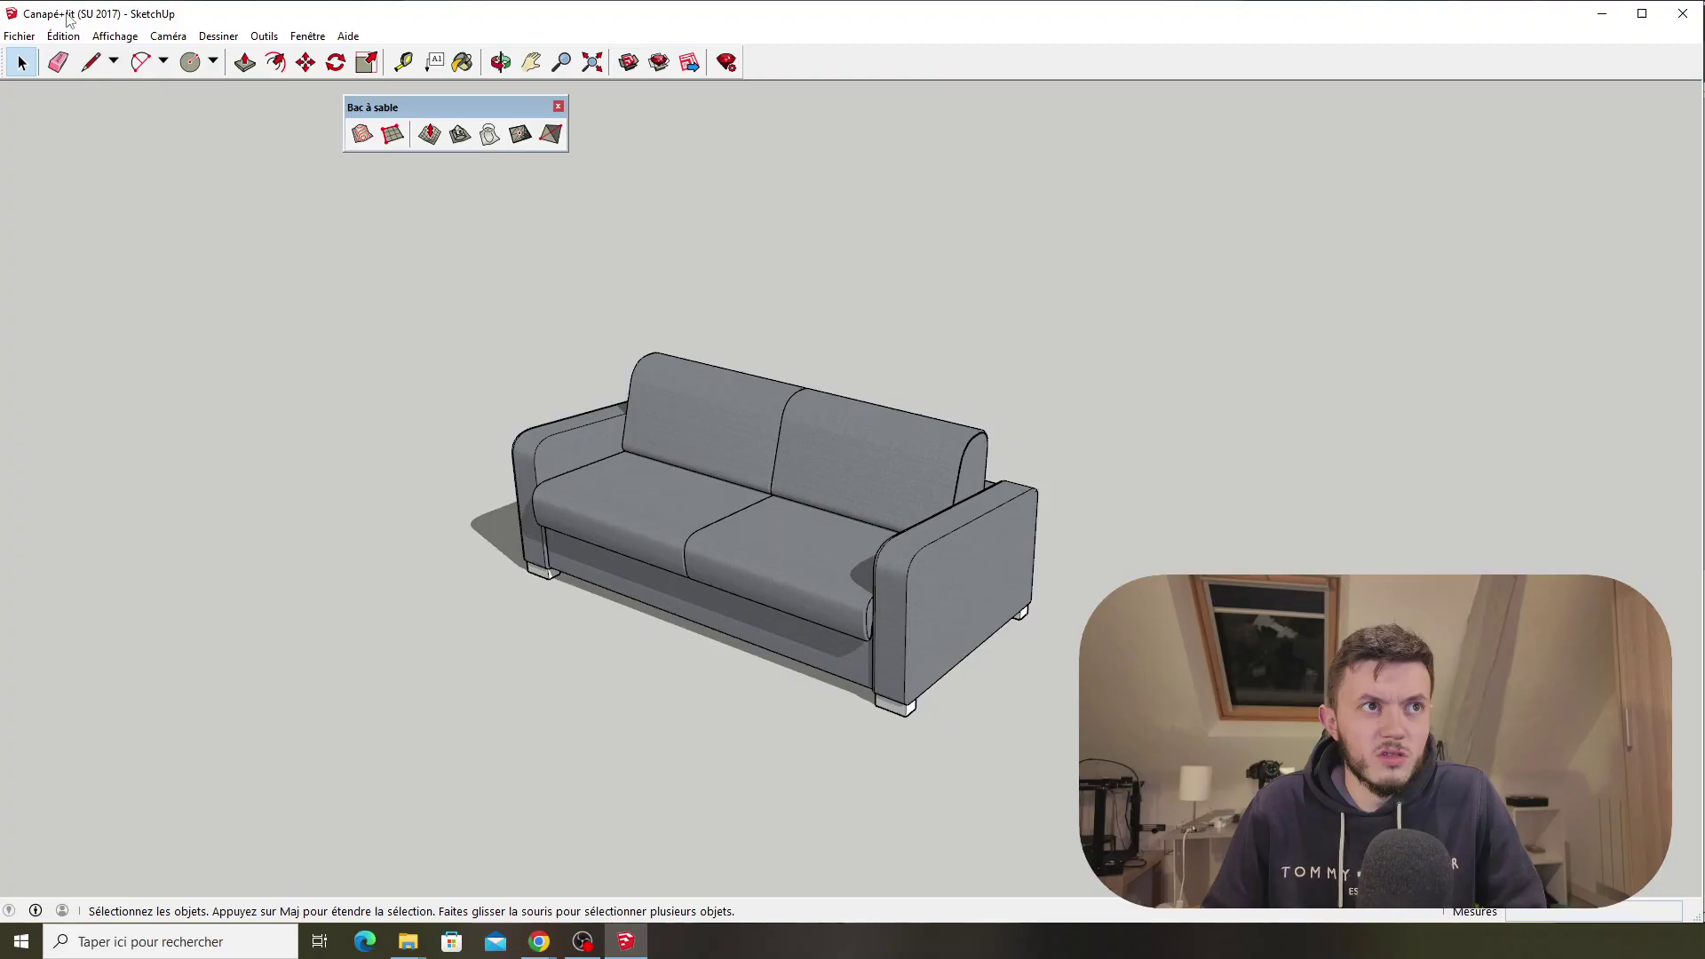
left_click(17, 36)
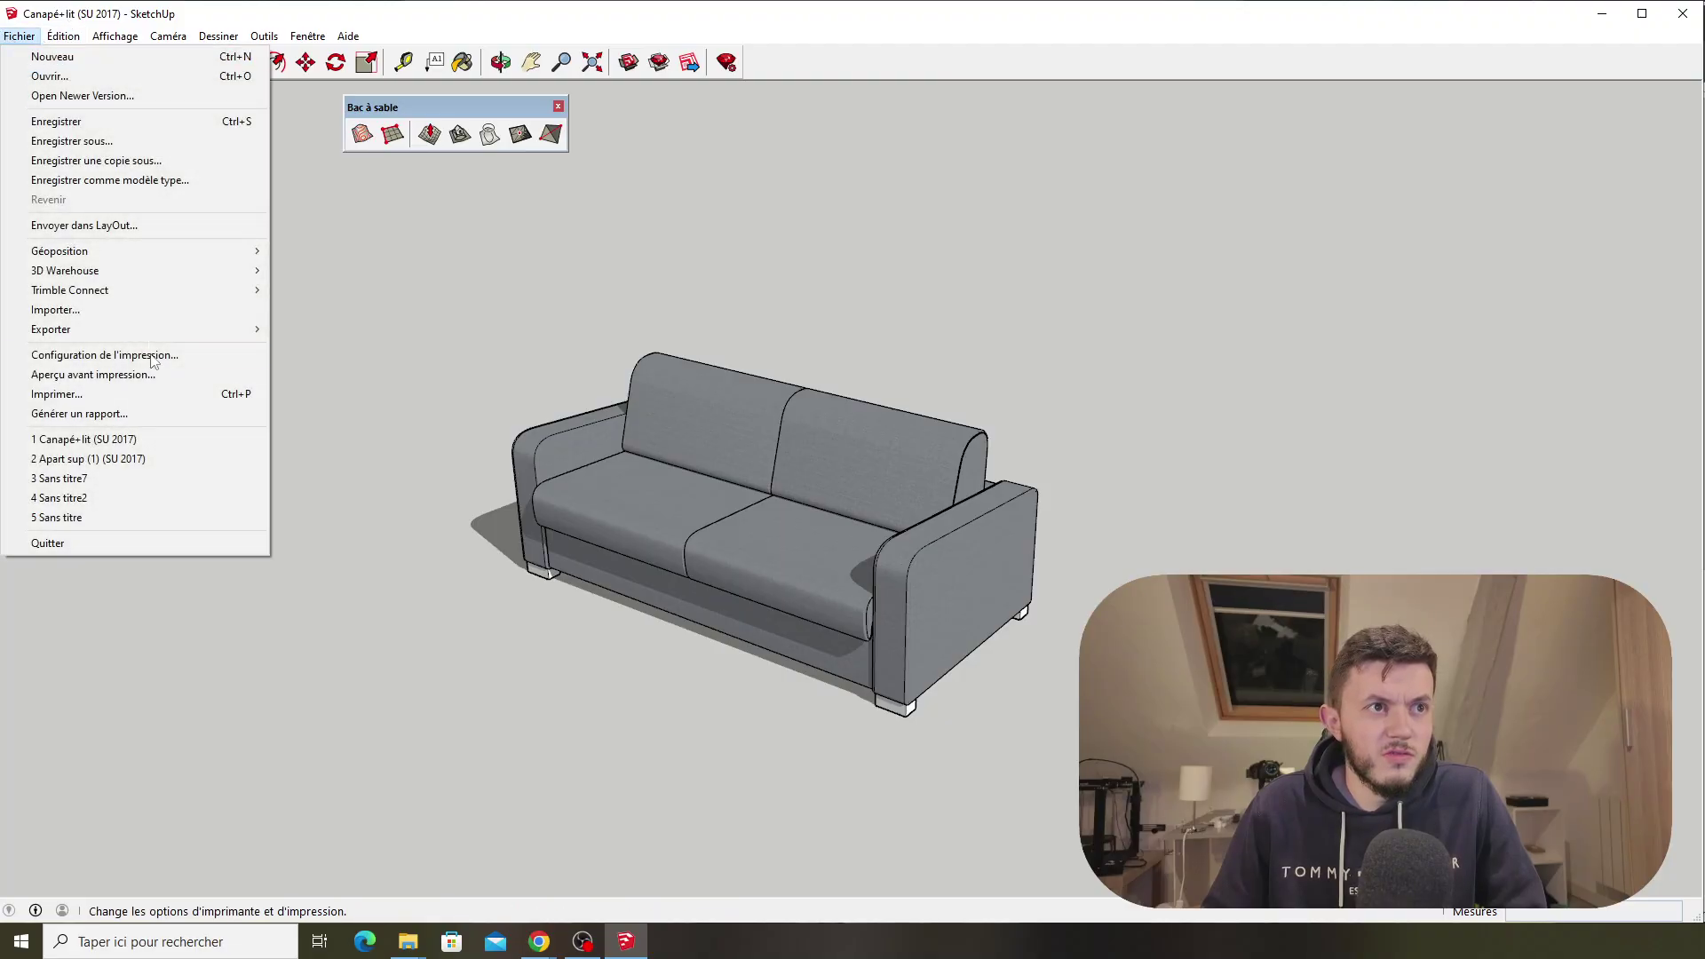
left_click(55, 306)
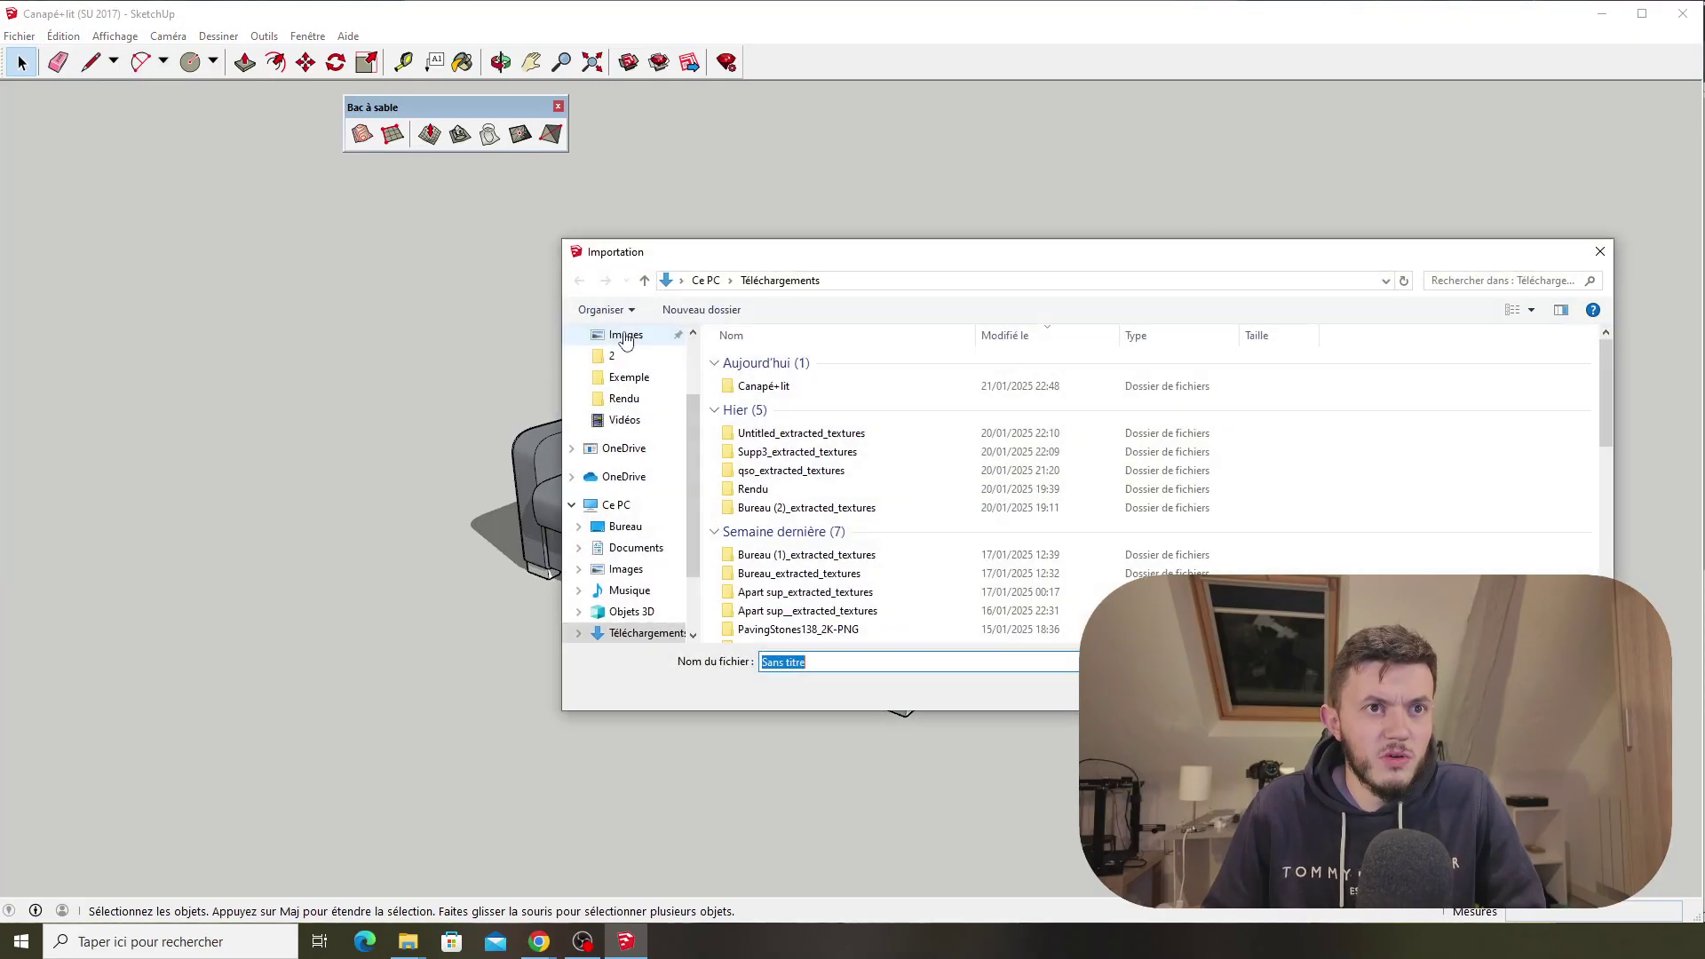
double_click(782, 390)
double_click(755, 361)
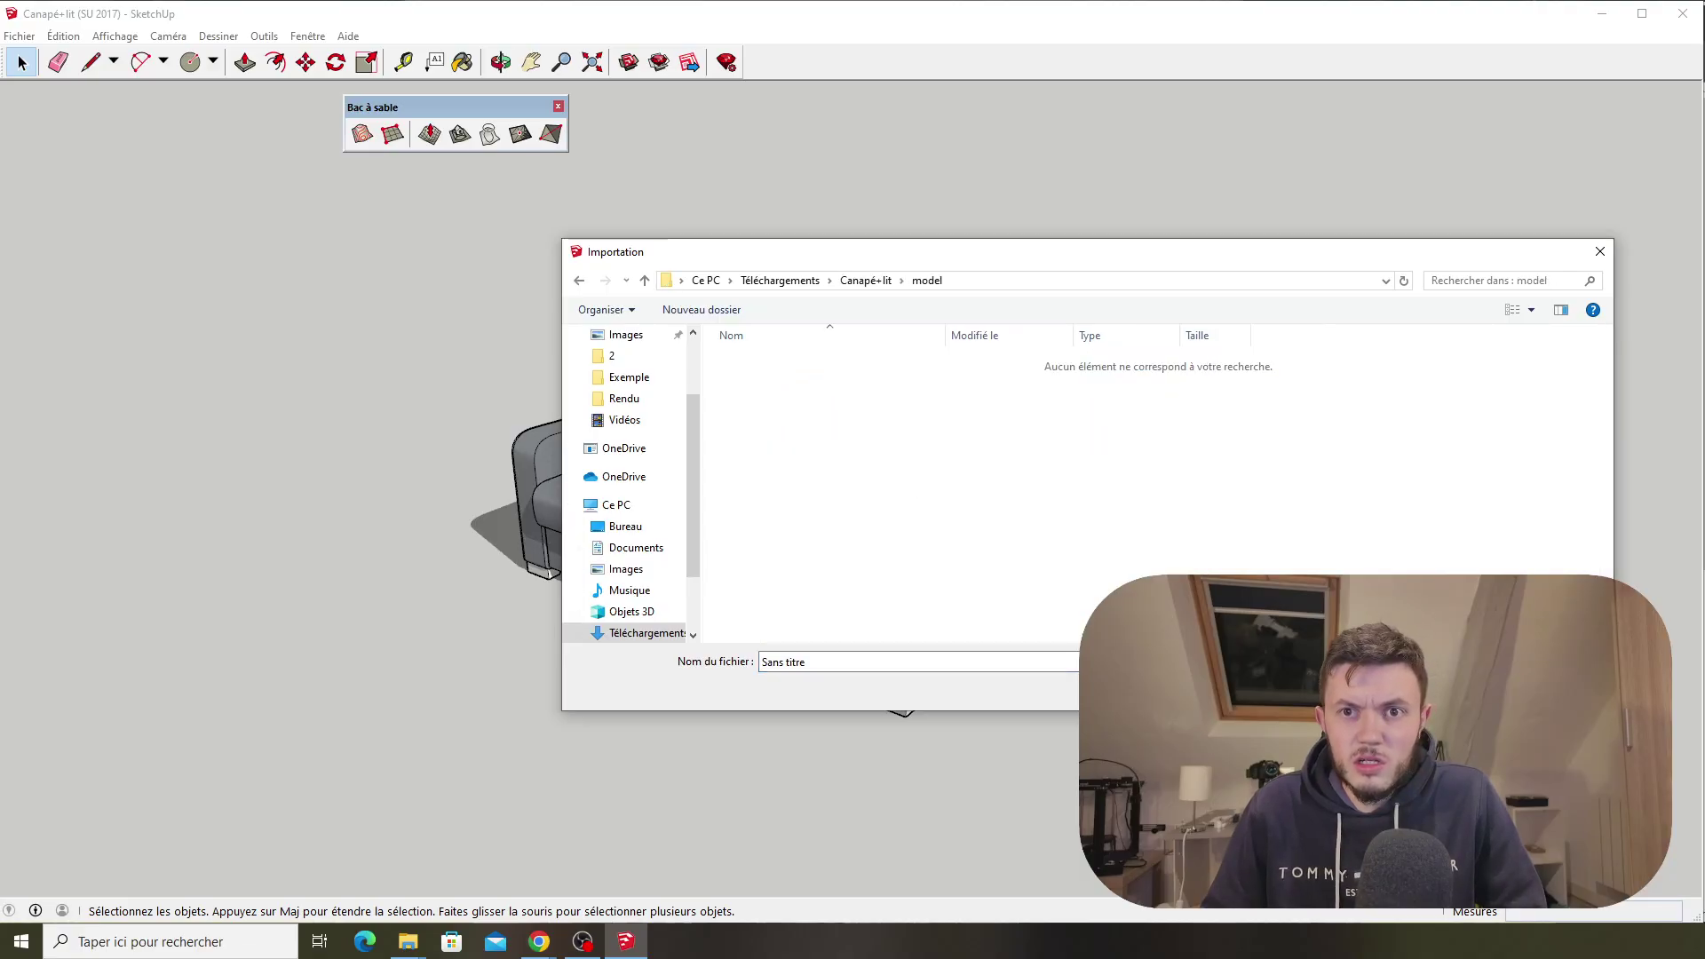
key("Escape")
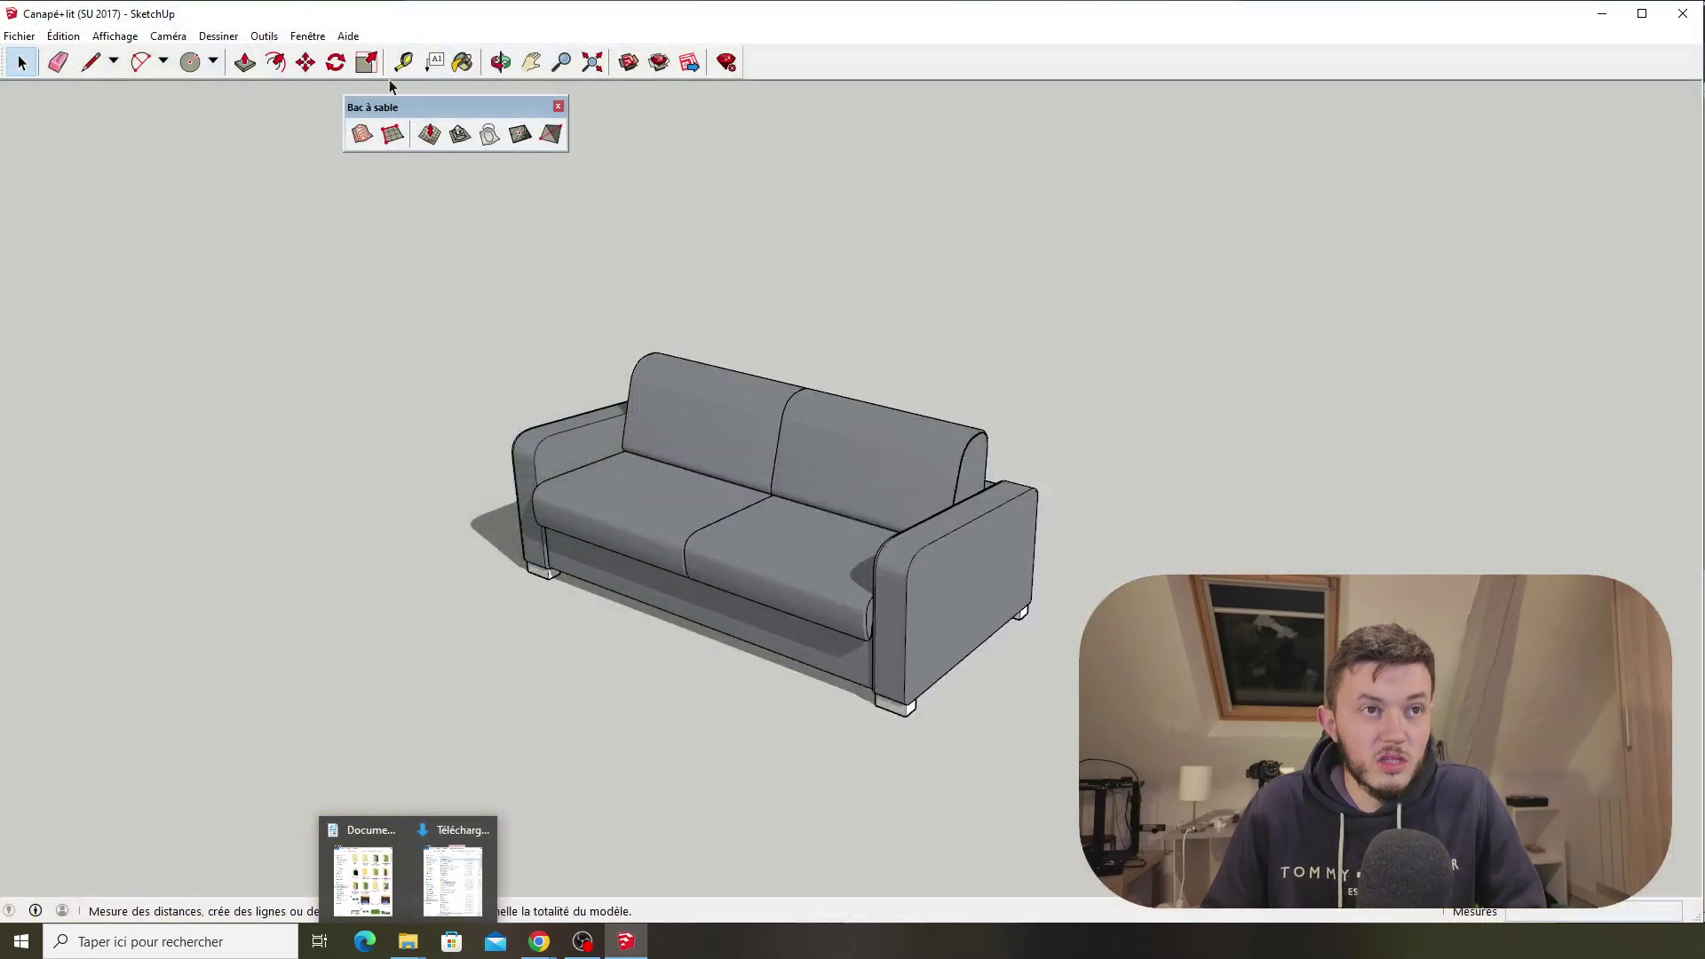
Step: Import the Collada sofa file from the extracted Canapé+lit folder into the current model
left_click(17, 37)
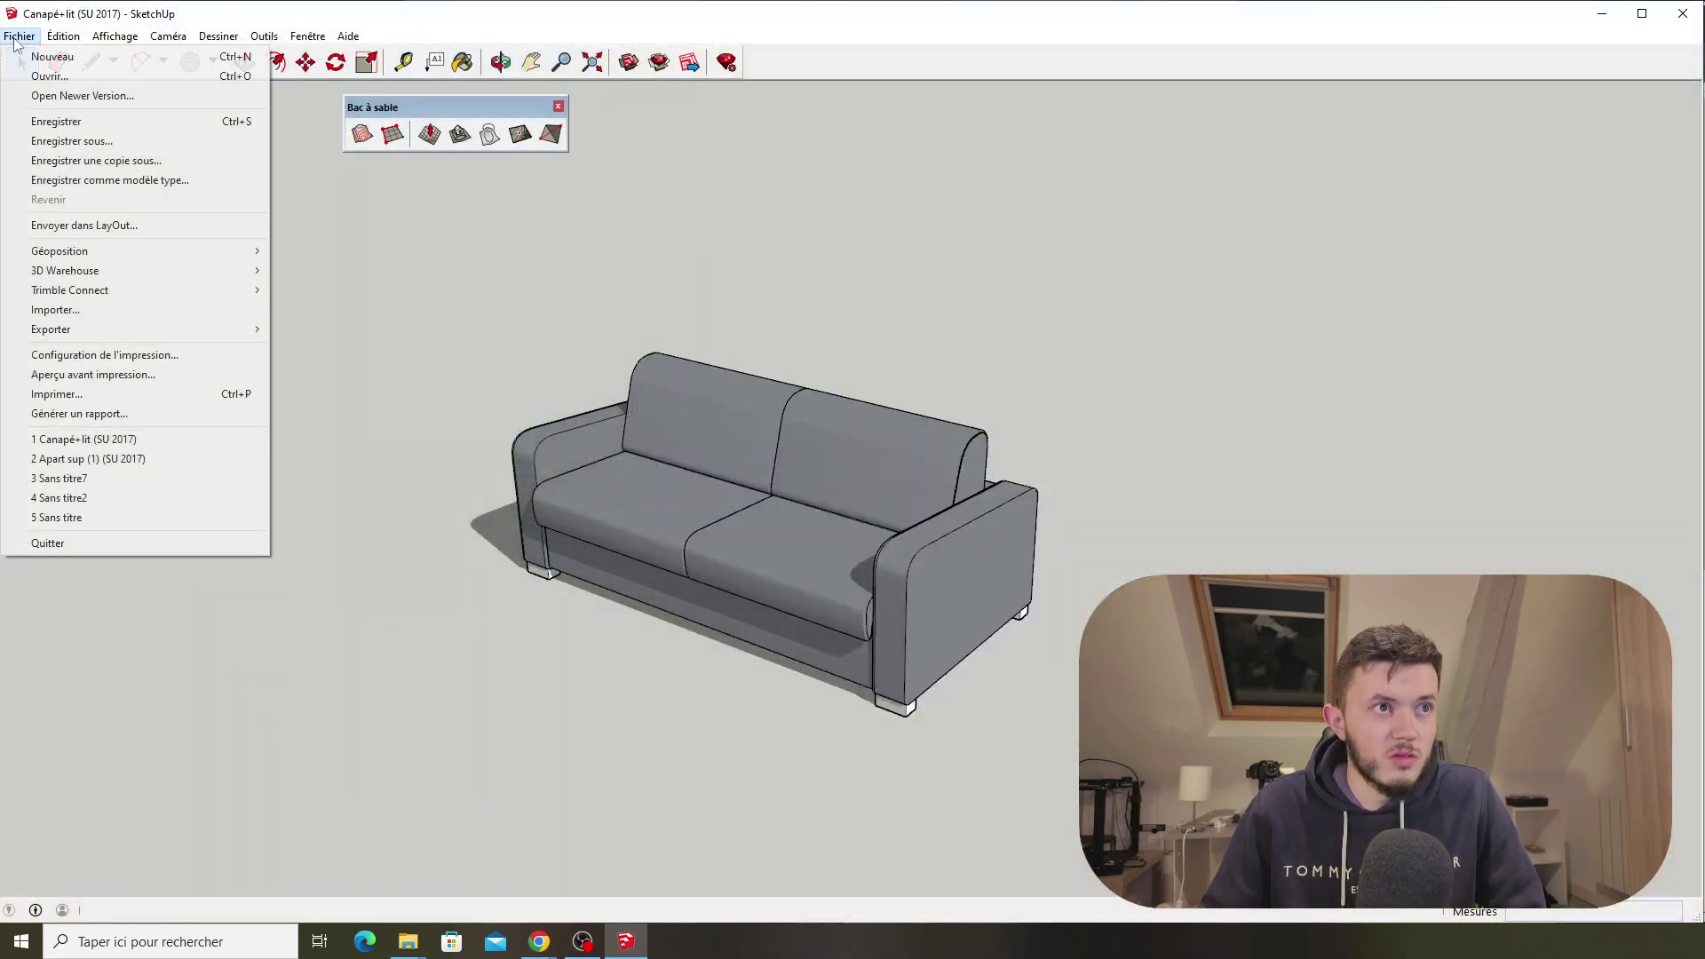
left_click(53, 310)
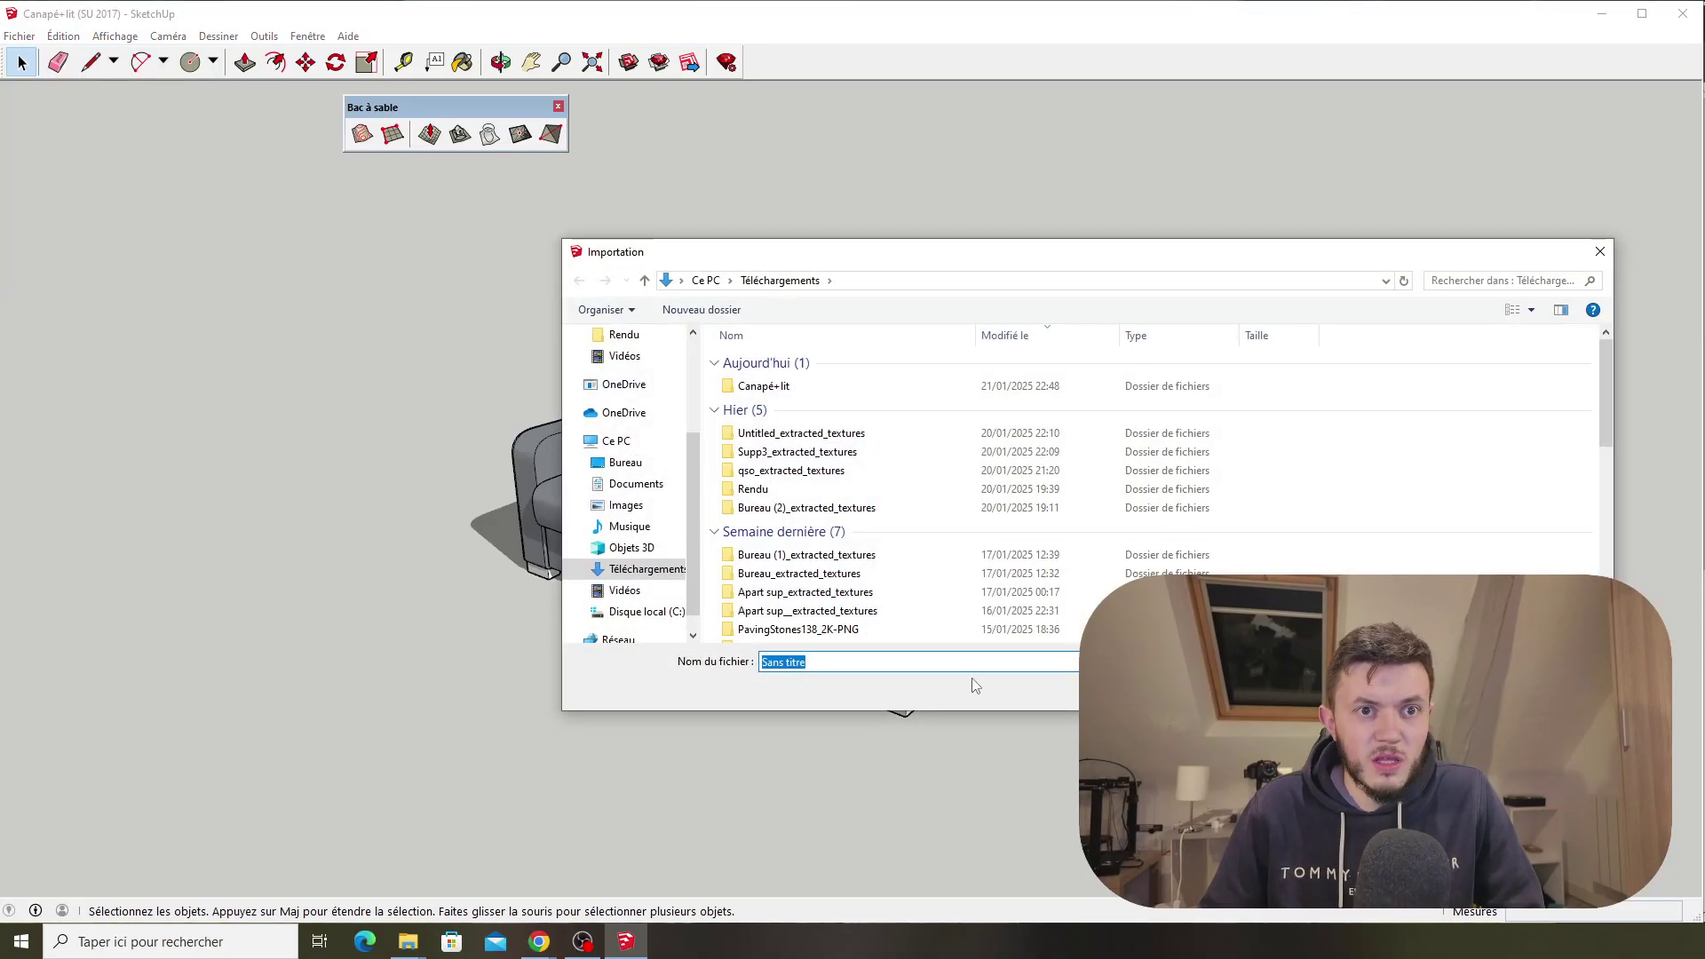
double_click(761, 385)
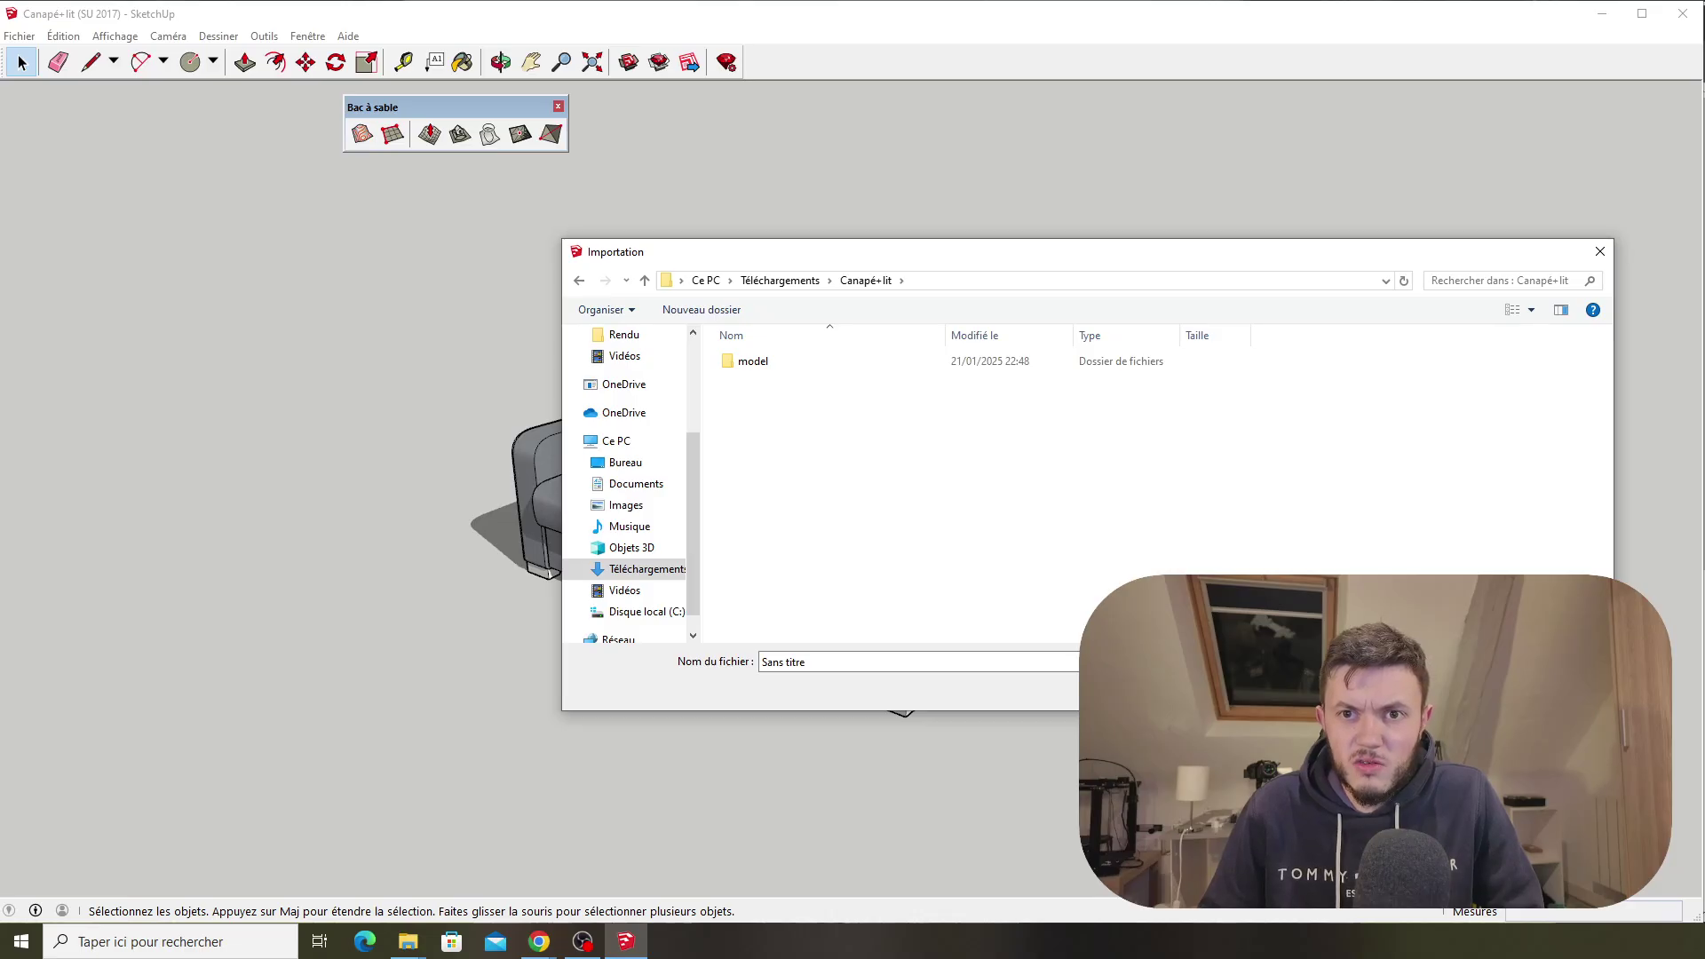
double_click(775, 381)
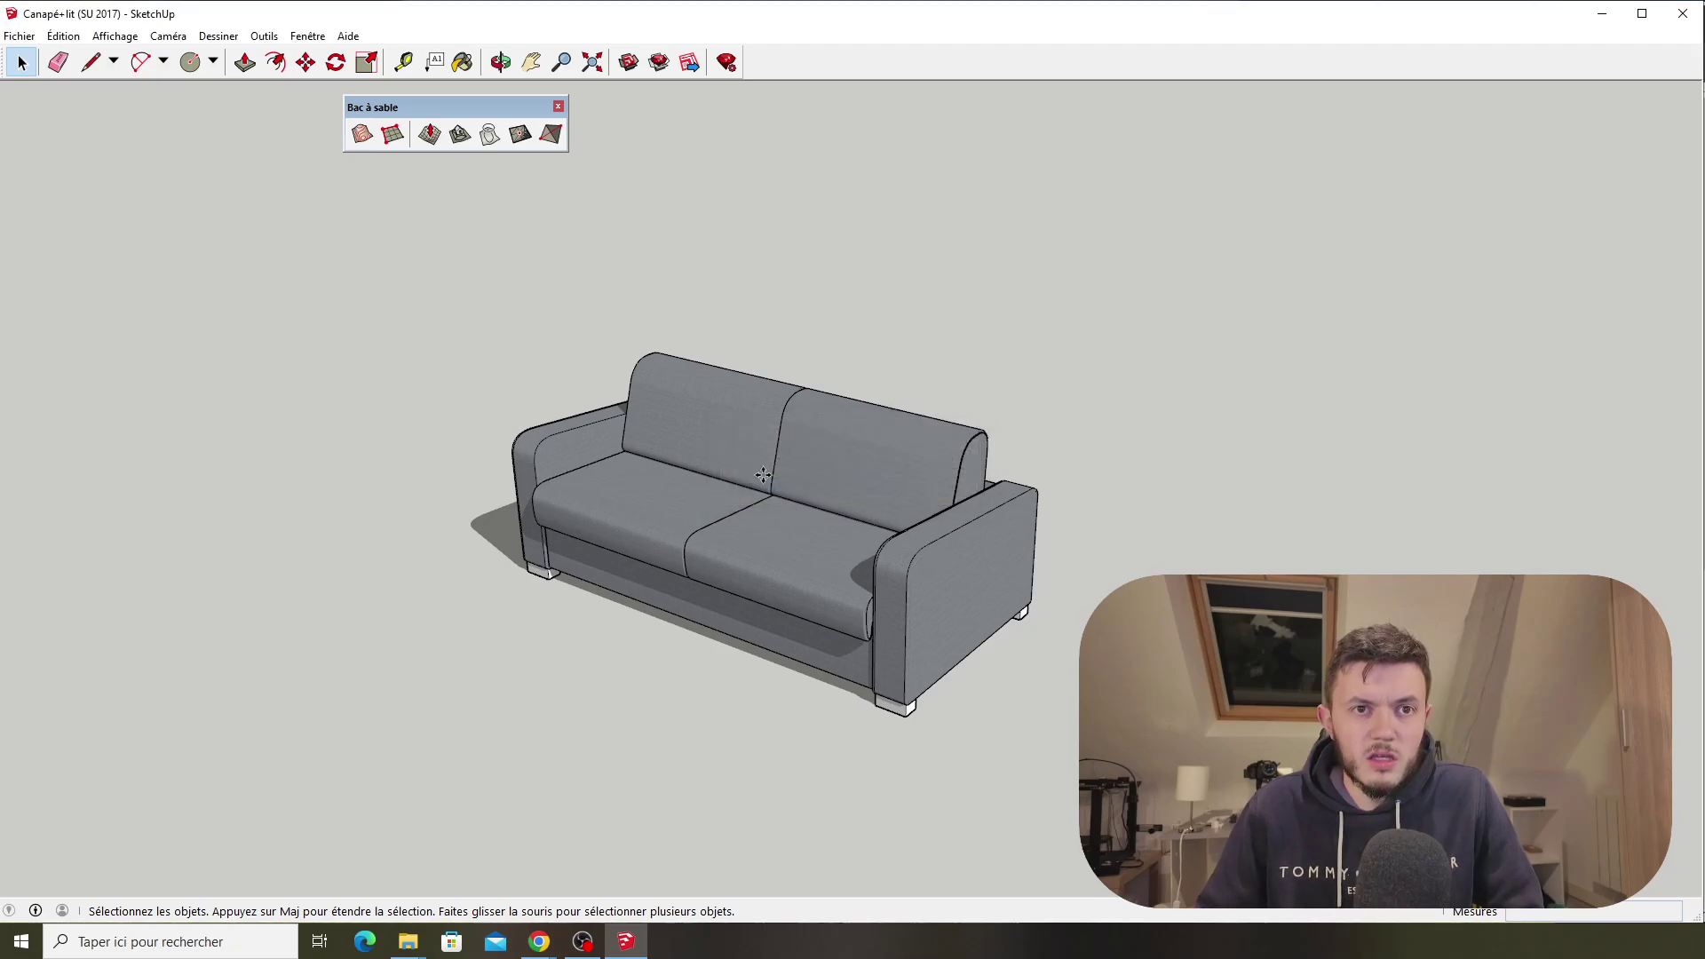
Step: Place the imported Collada sofa beside the original sofa, deselect it, and compare the two models
scroll(718, 558, "up", 2)
scroll(701, 573, "down", 4)
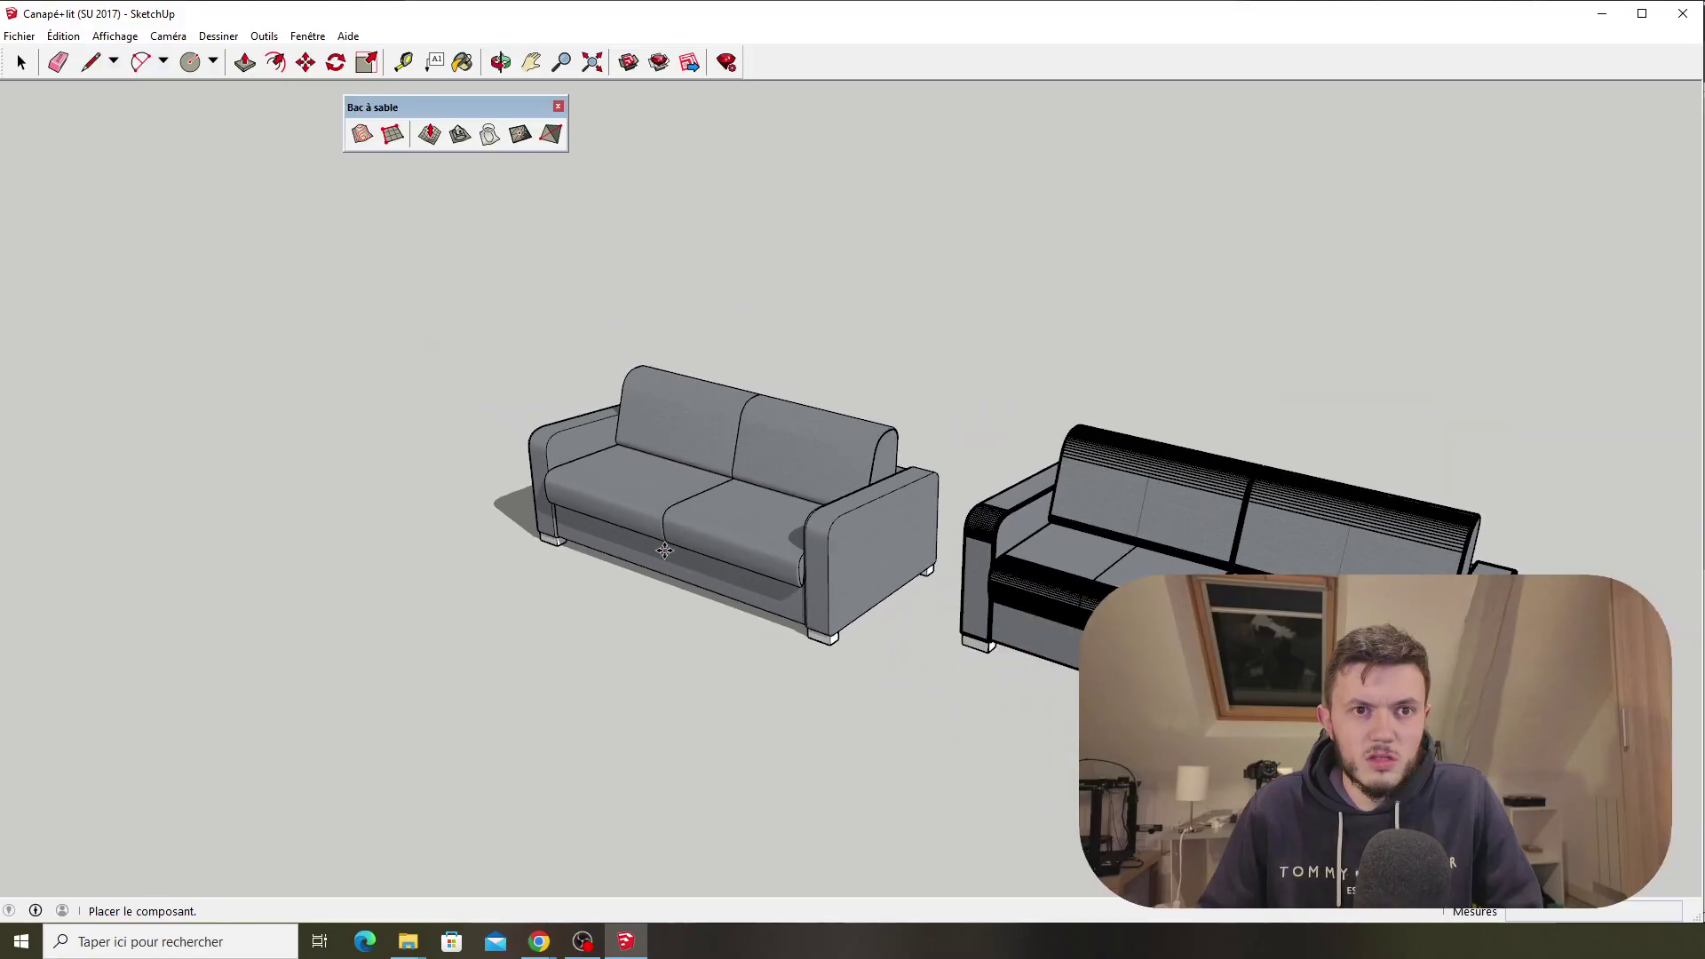
left_click(799, 666)
scroll(752, 514, "down", 1)
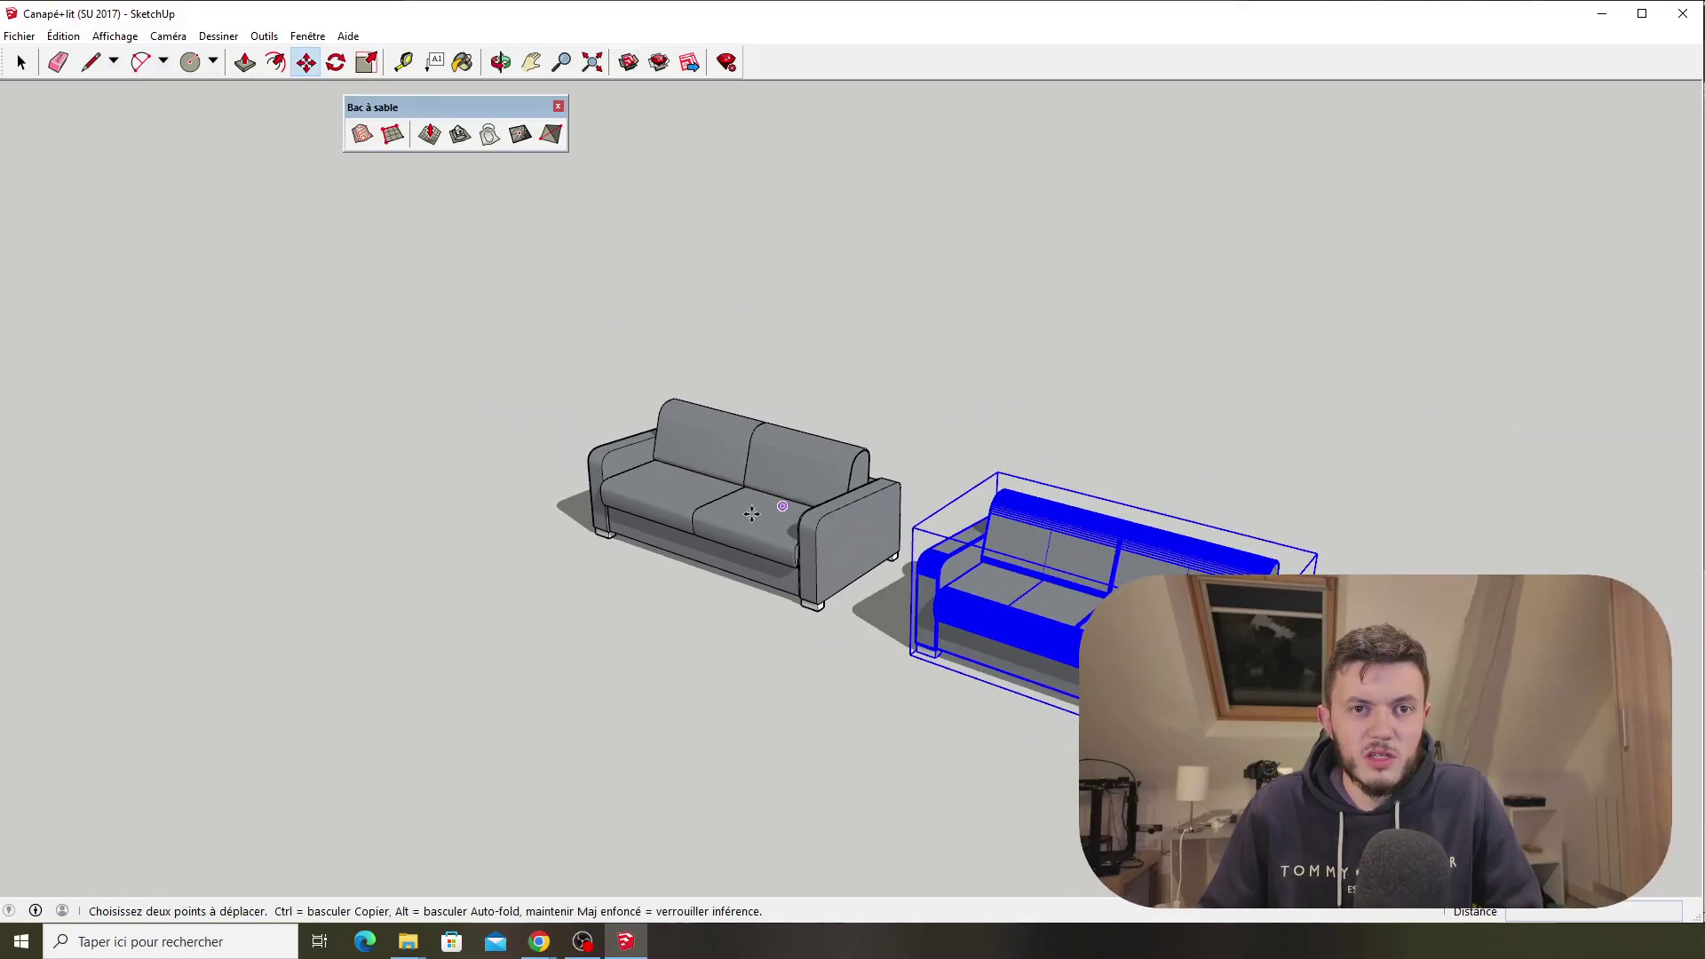
left_click(21, 62)
left_click(813, 346)
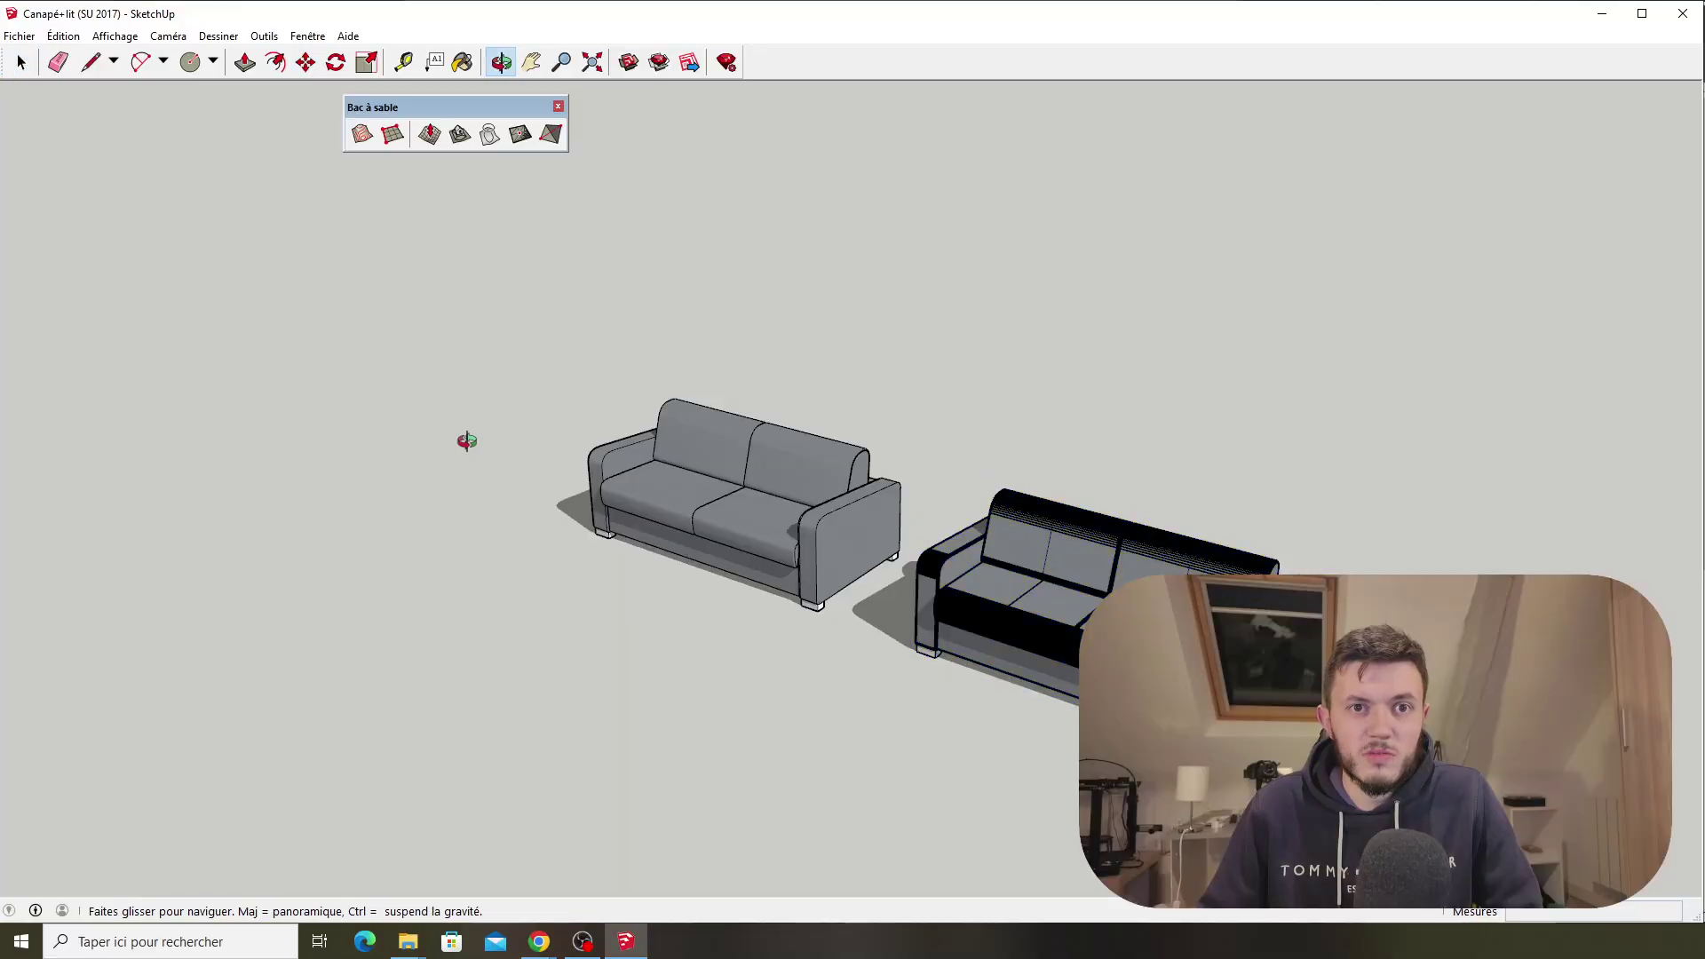
middle_click_drag(469, 442, 1208, 484)
scroll(977, 533, "down", 1)
scroll(828, 567, "up", 5)
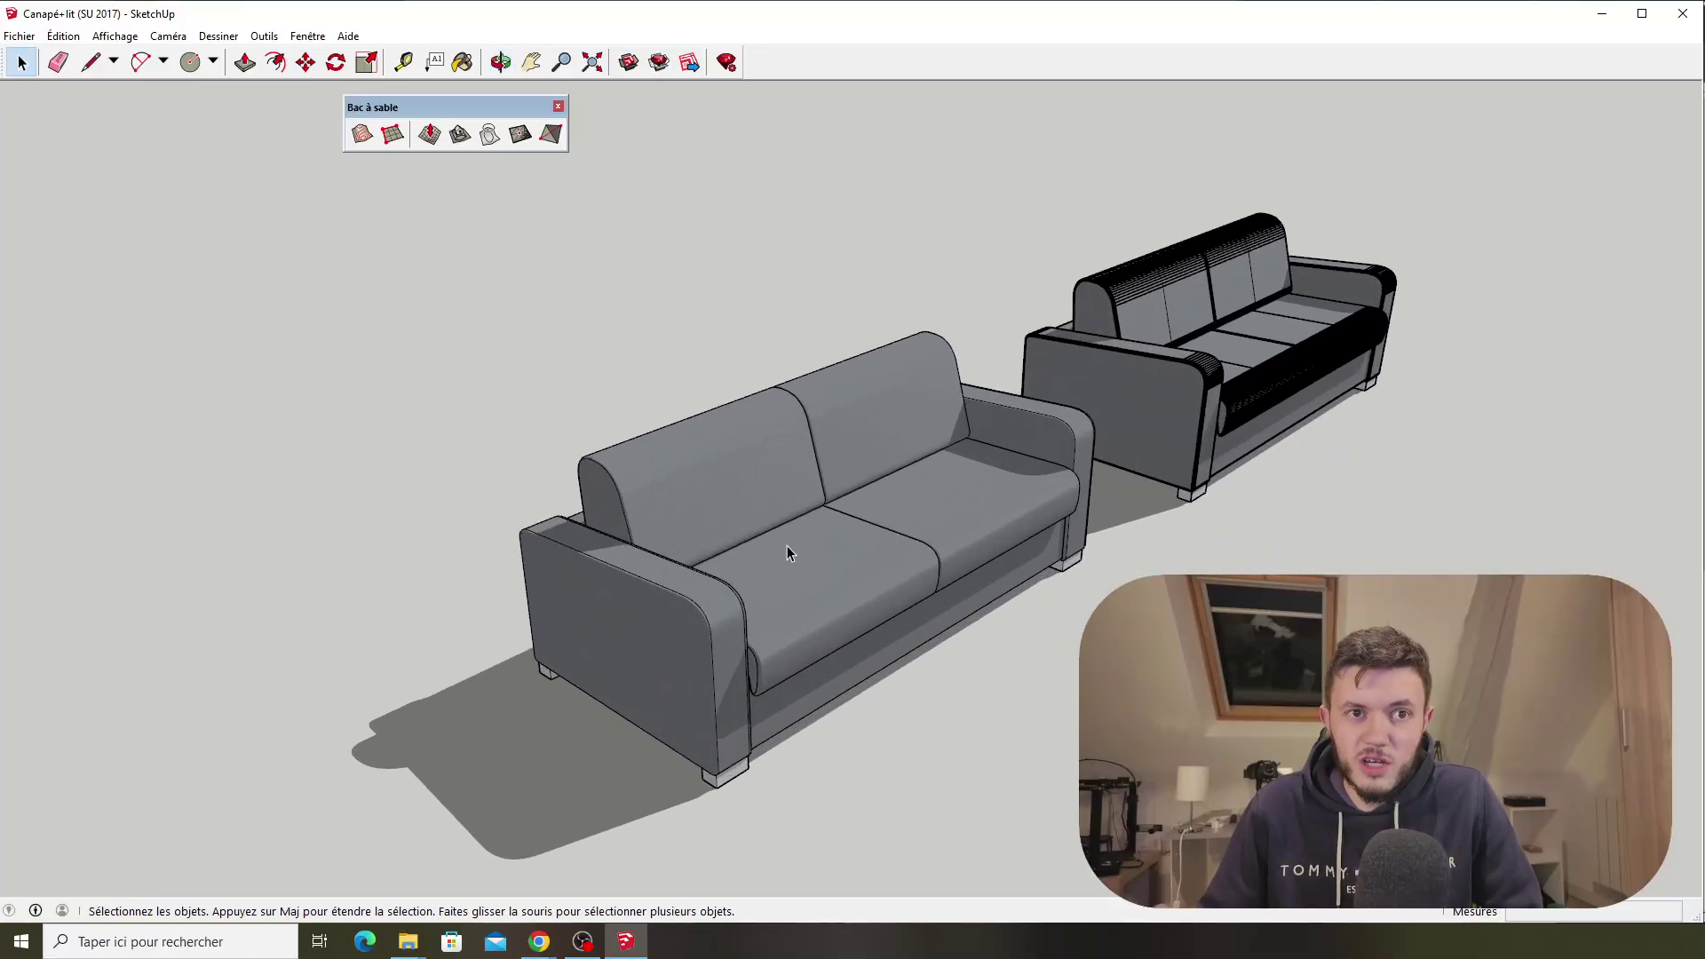
middle_click_drag(895, 477, 792, 498)
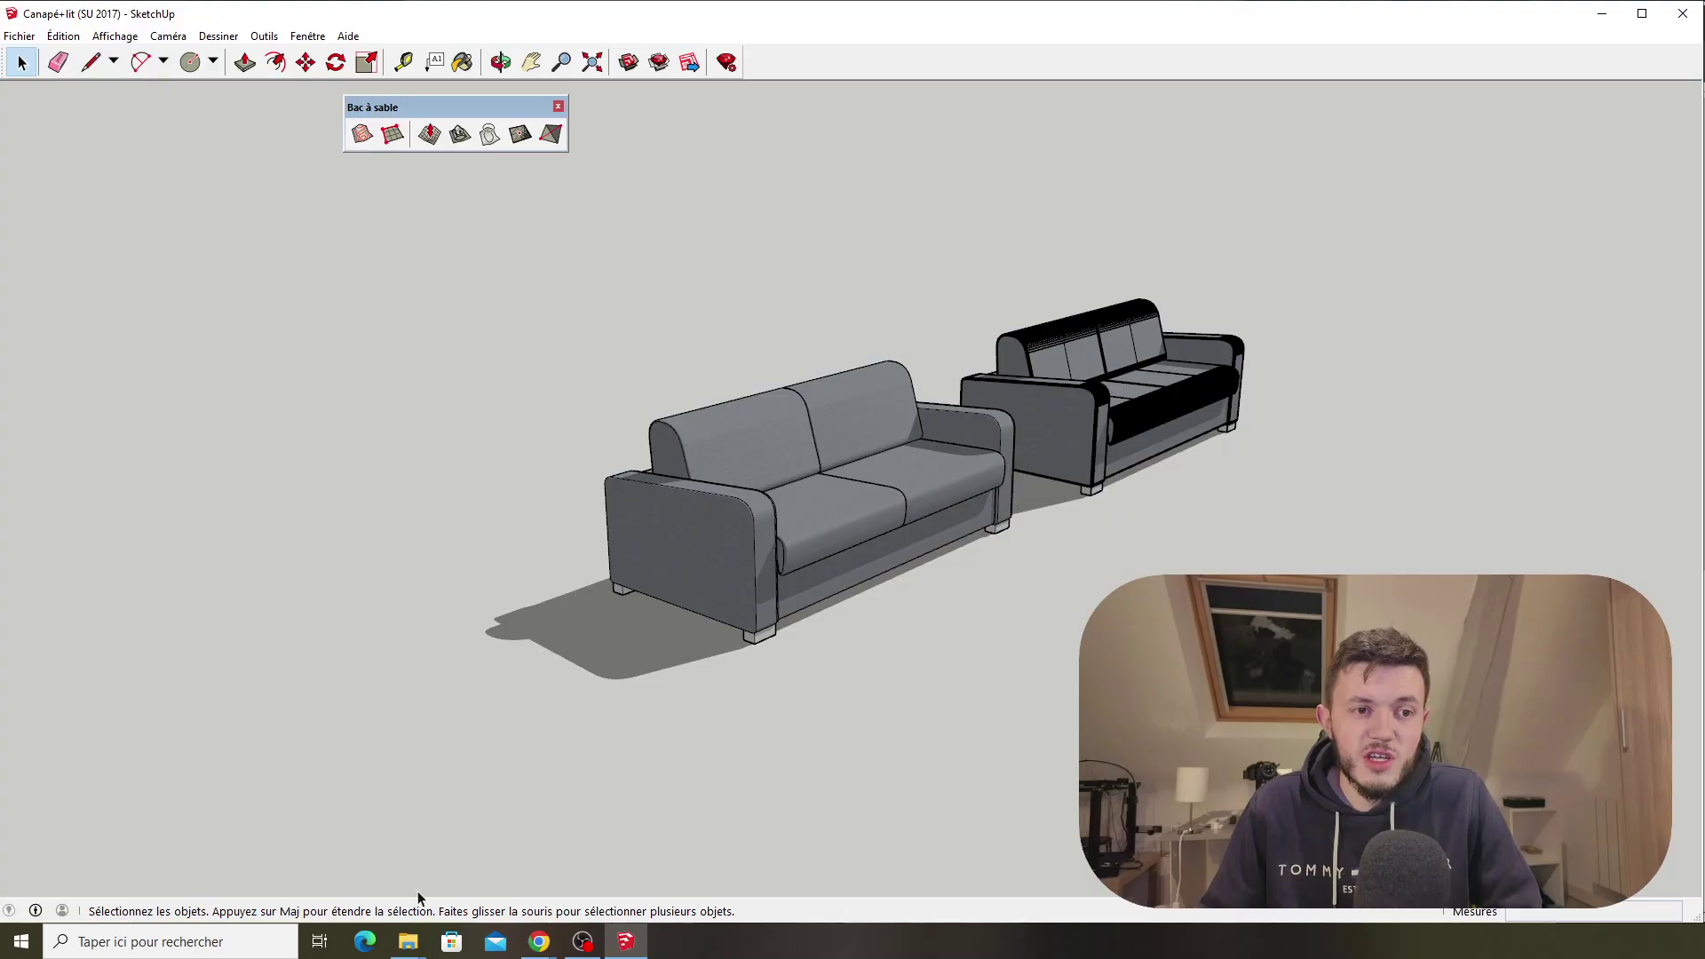
Step: Switch to Chrome and look over the untitled model in the SketchUp web app
mouse_move(539, 945)
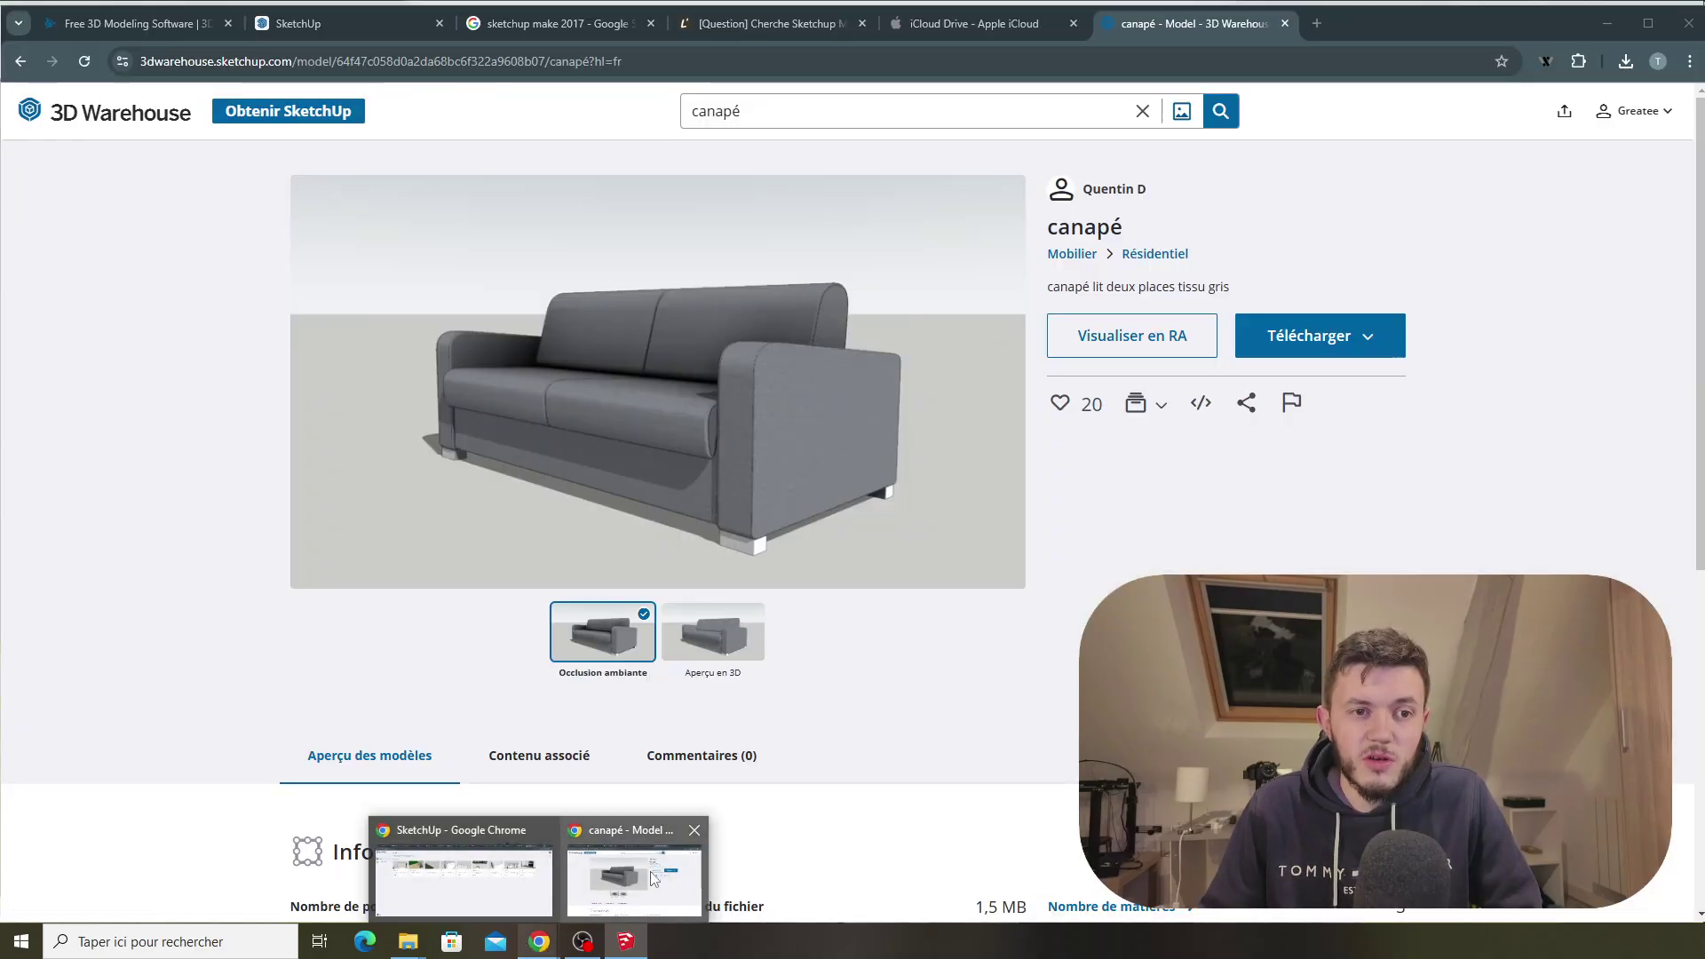
left_click(635, 875)
left_click(297, 23)
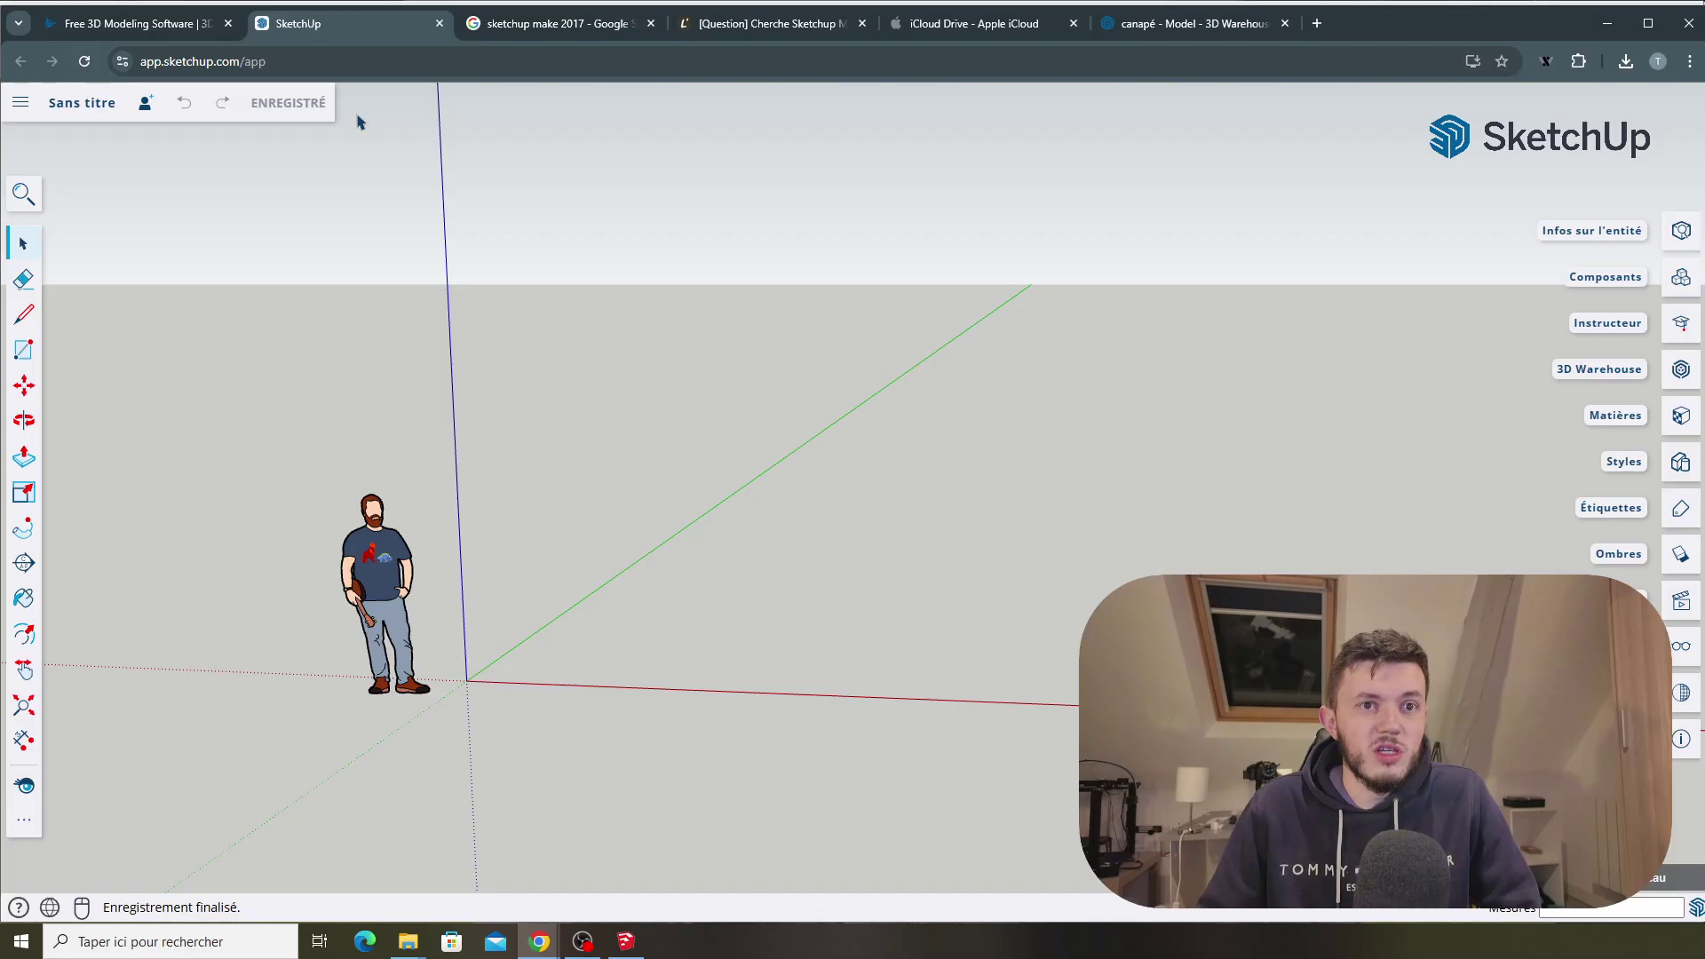
scroll(887, 592, "down", 3)
middle_click_drag(886, 592, 544, 533)
scroll(421, 592, "up", 3)
scroll(421, 592, "up", 2)
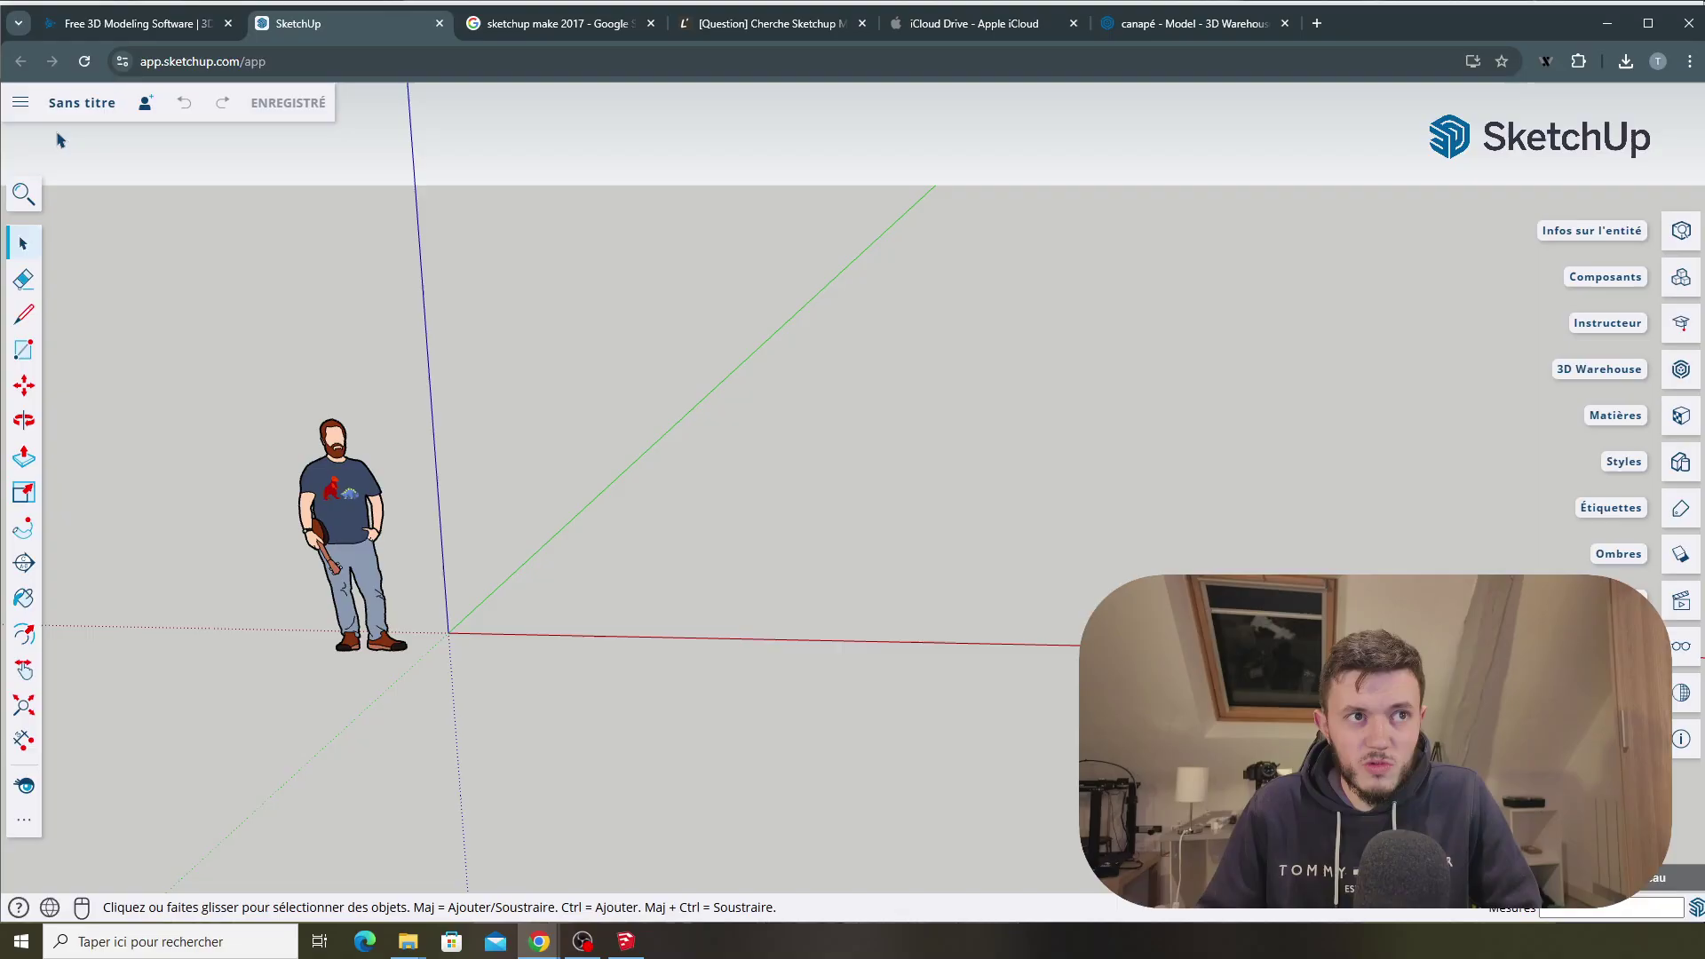
Step: View the web app's built-in 3D Warehouse, close it, and return to the canapé model page
left_click(1680, 366)
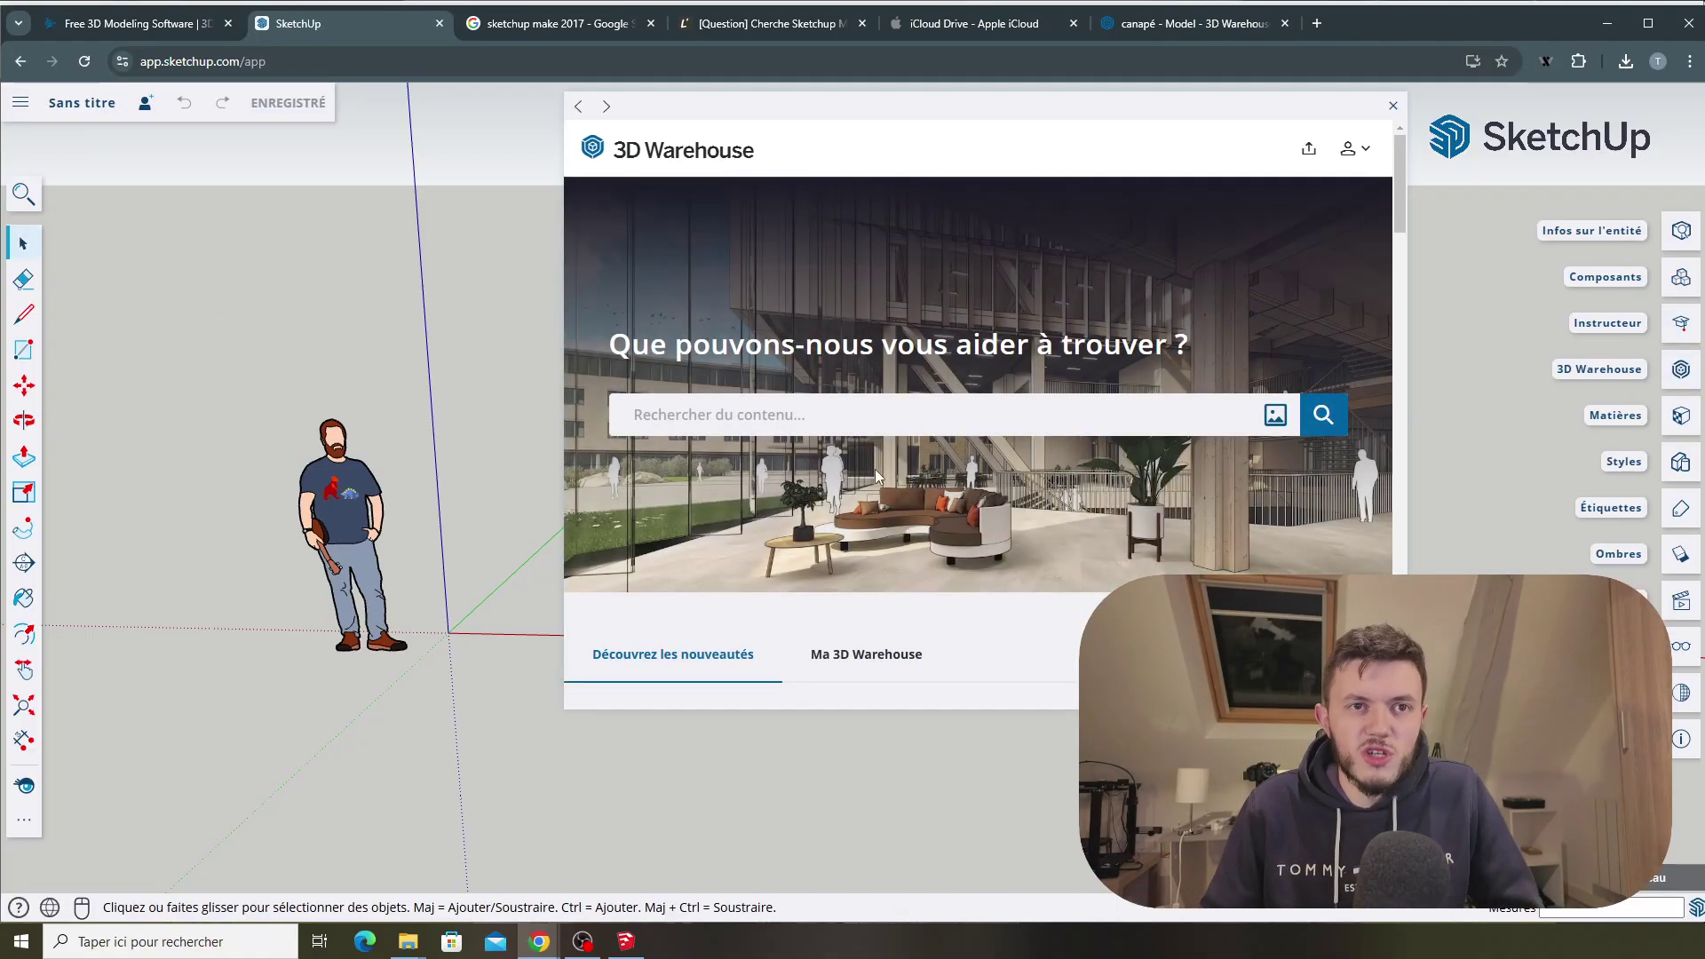
left_click(1392, 106)
left_click(1202, 27)
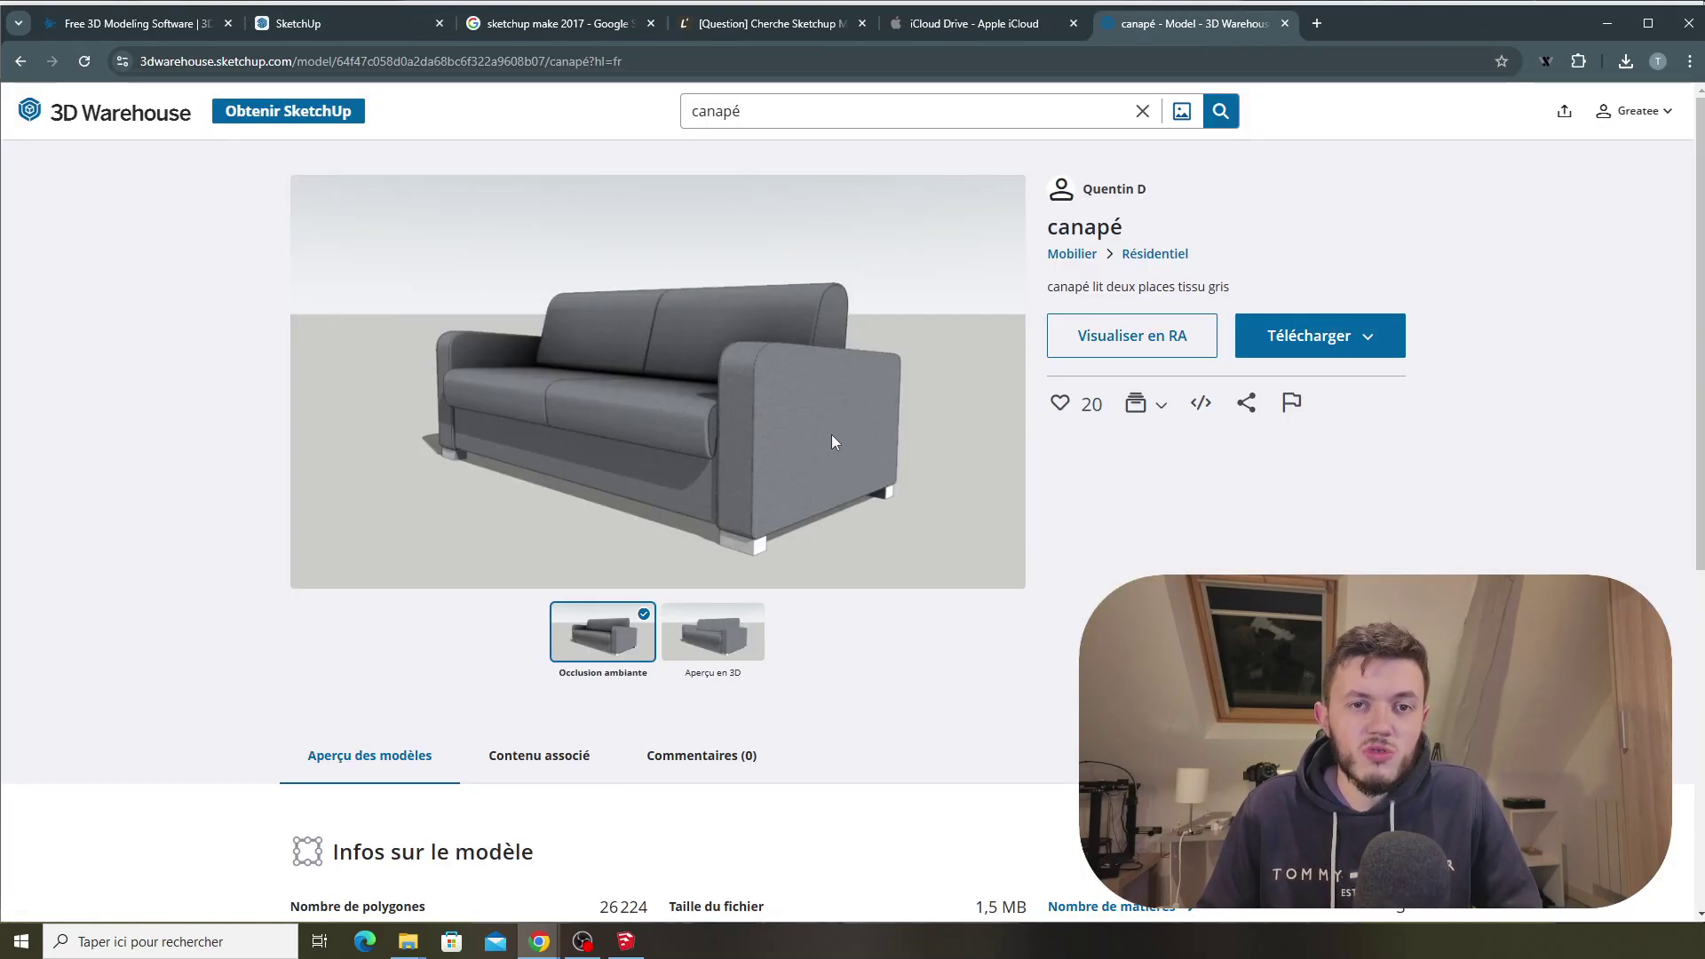